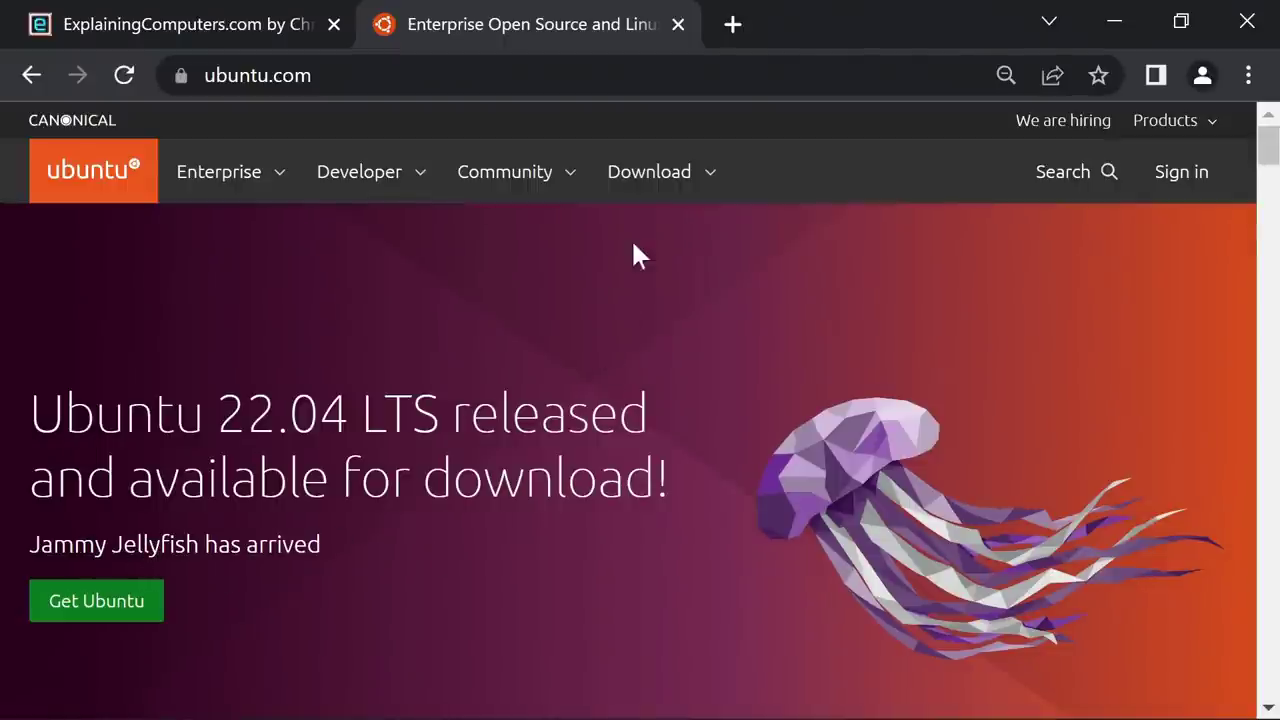
Go to ubuntu.com's Ubuntu Desktop download page and scroll to the 22.04 LTS section.
{"action": "left_click", "coordinate": [645, 198]}
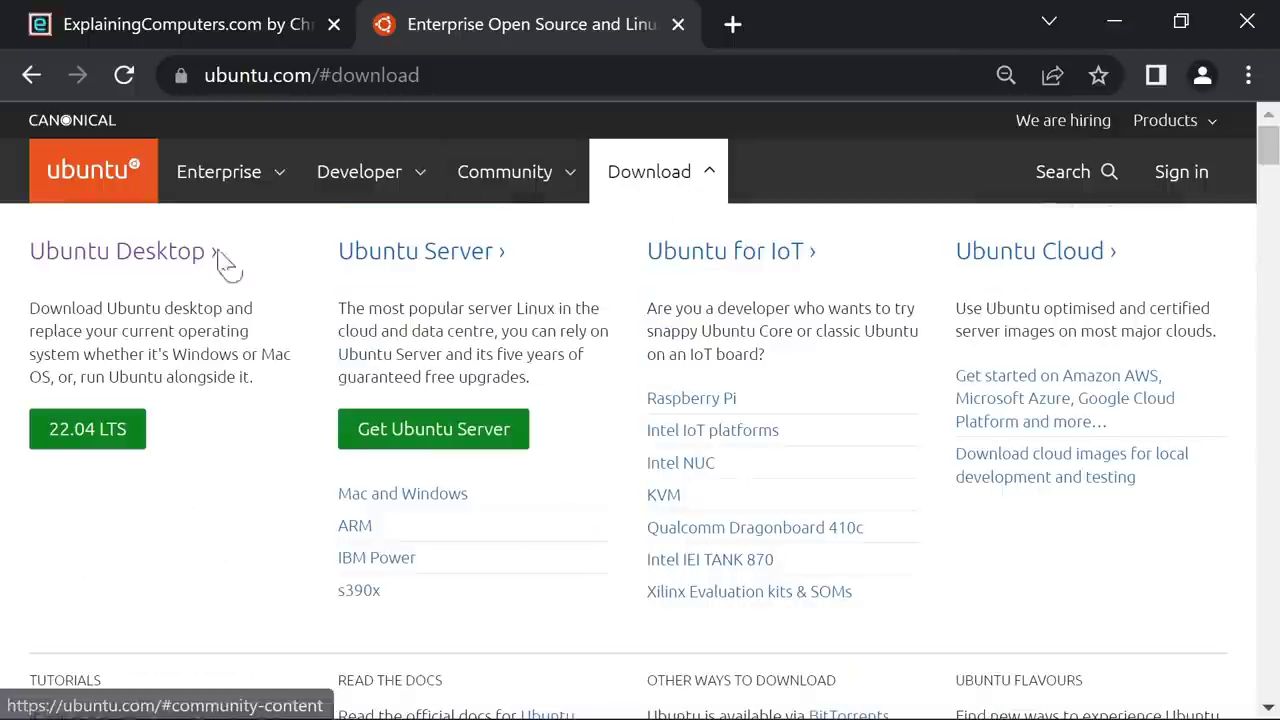
{"action": "left_click", "coordinate": [150, 256]}
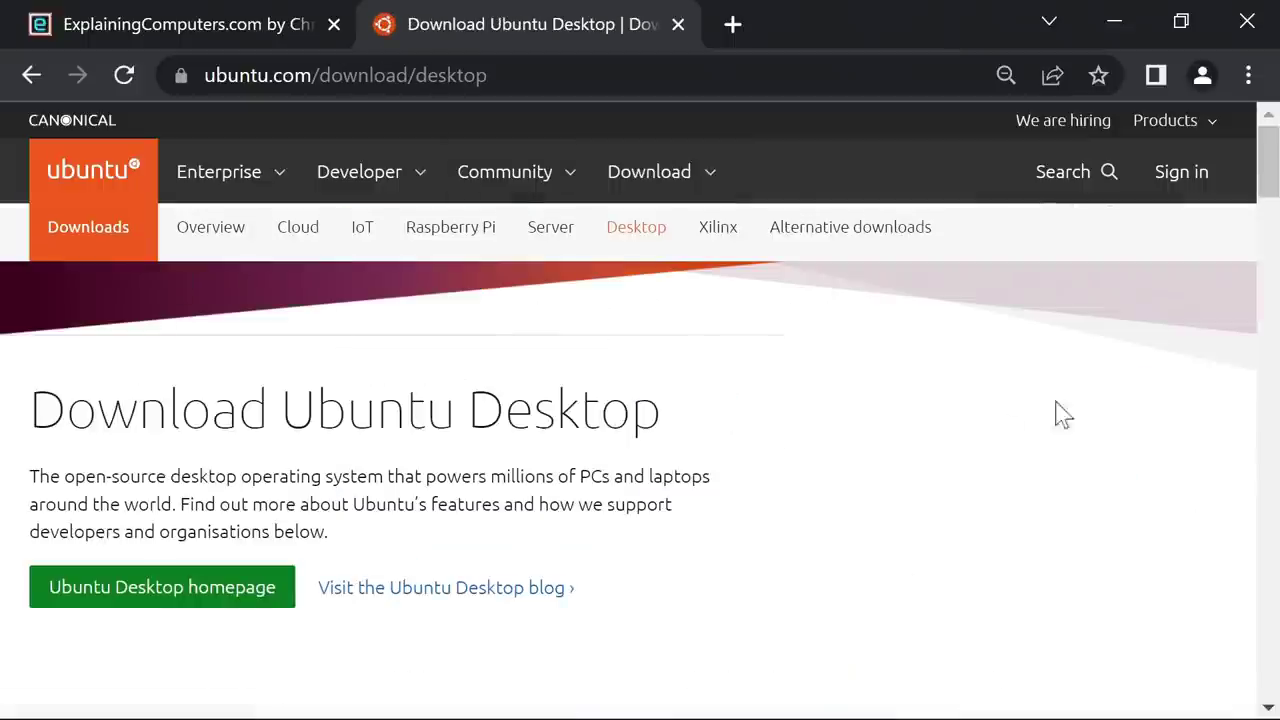
{"action": "left_click_drag", "start_coordinate": [1271, 180], "coordinate": [1230, 252]}
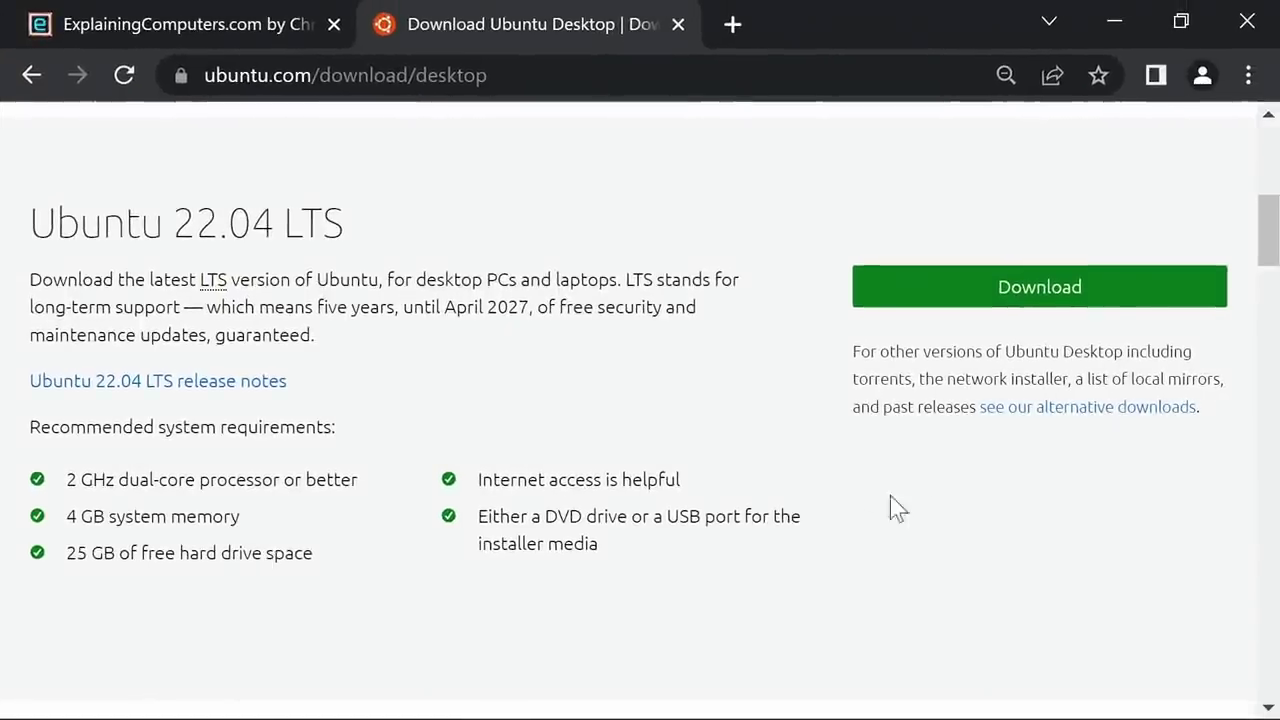
Download ubuntu-22.04-desktop-amd64.iso and save it to C:\Download\Ubuntu.
{"action": "left_click", "coordinate": [1058, 284]}
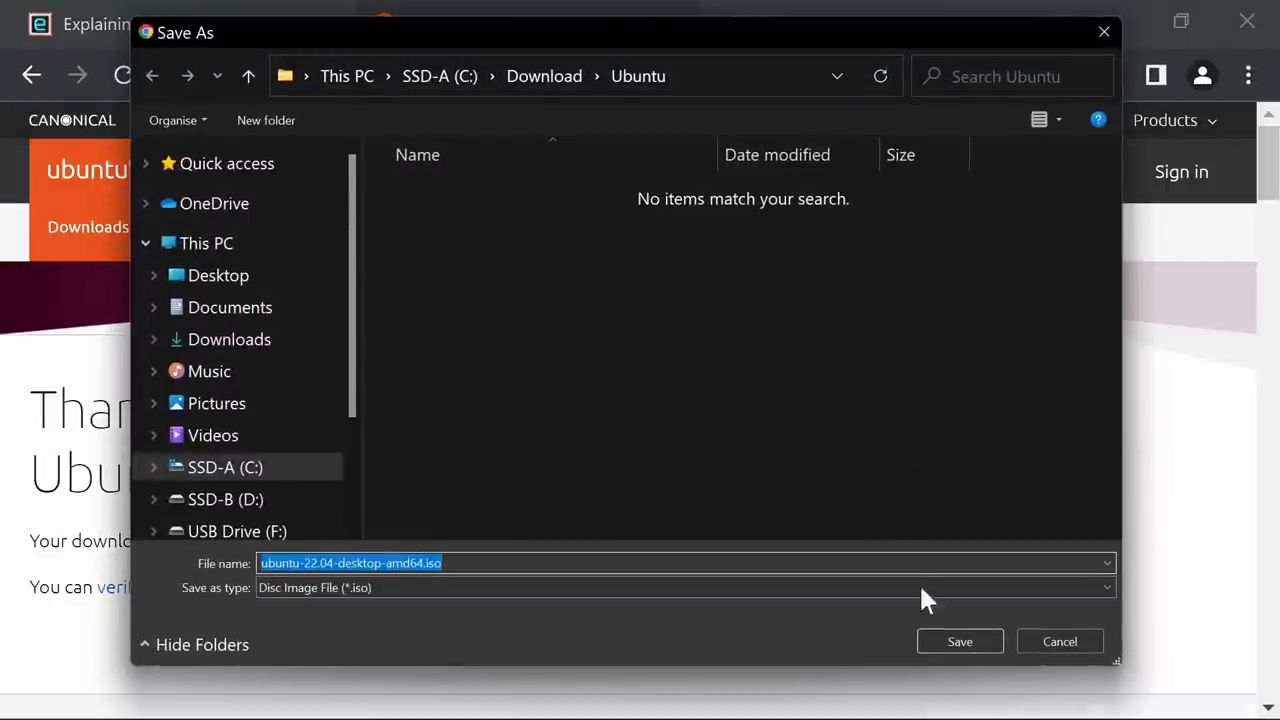
{"action": "left_click", "coordinate": [958, 641]}
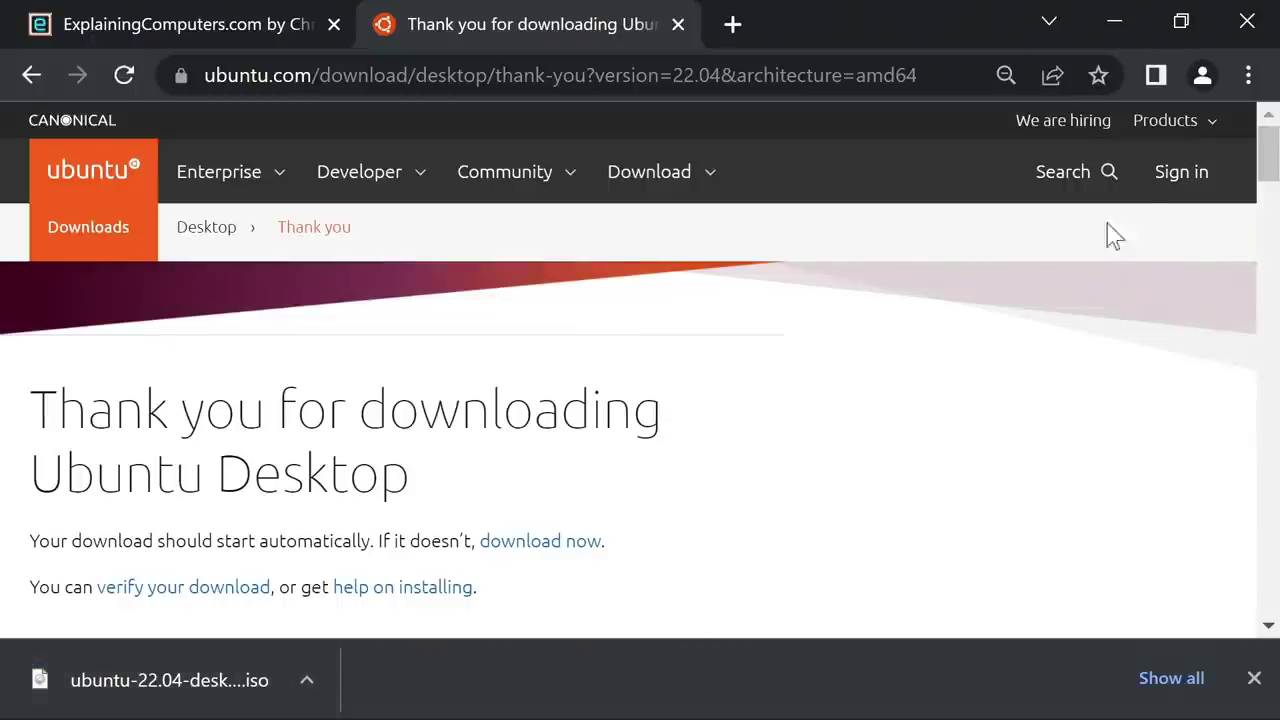
Close Chrome and flash ubuntu-22.04-desktop-amd64.iso to the 31 GB USB disk in balenaEtcher, approving UAC.
{"action": "left_click", "coordinate": [1247, 24]}
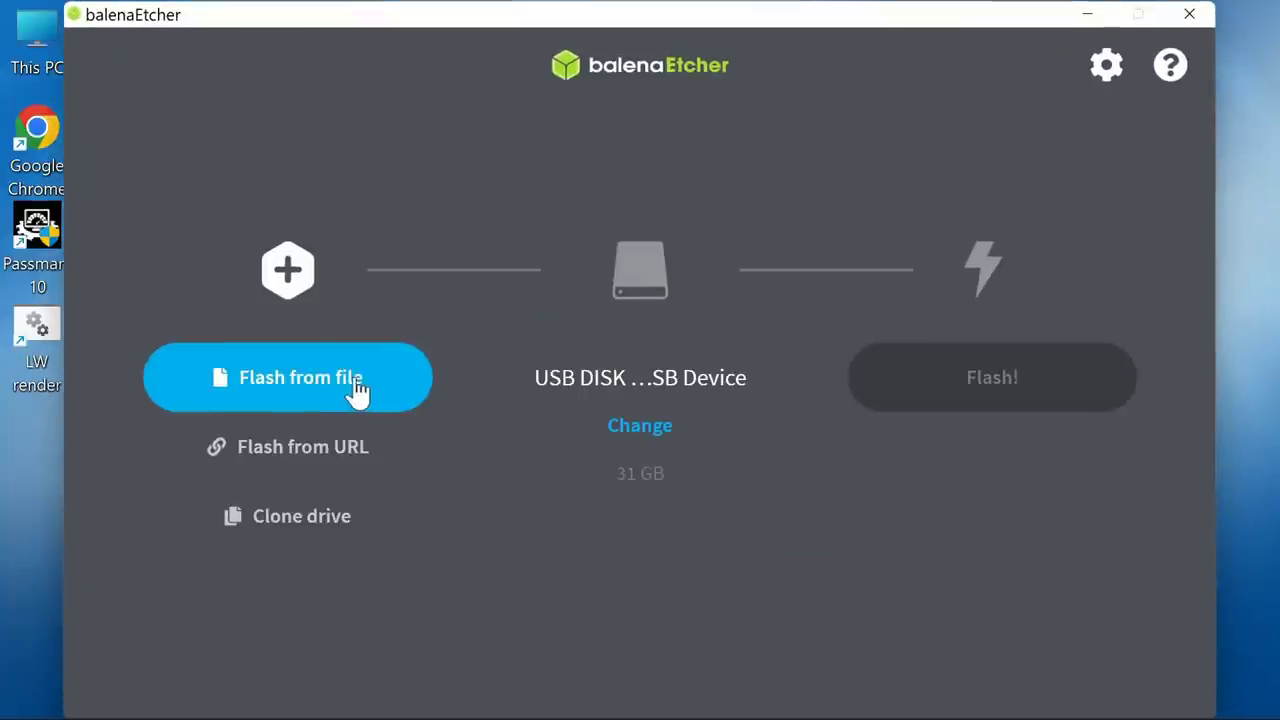
{"action": "left_click", "coordinate": [357, 390]}
{"action": "left_click", "coordinate": [414, 206]}
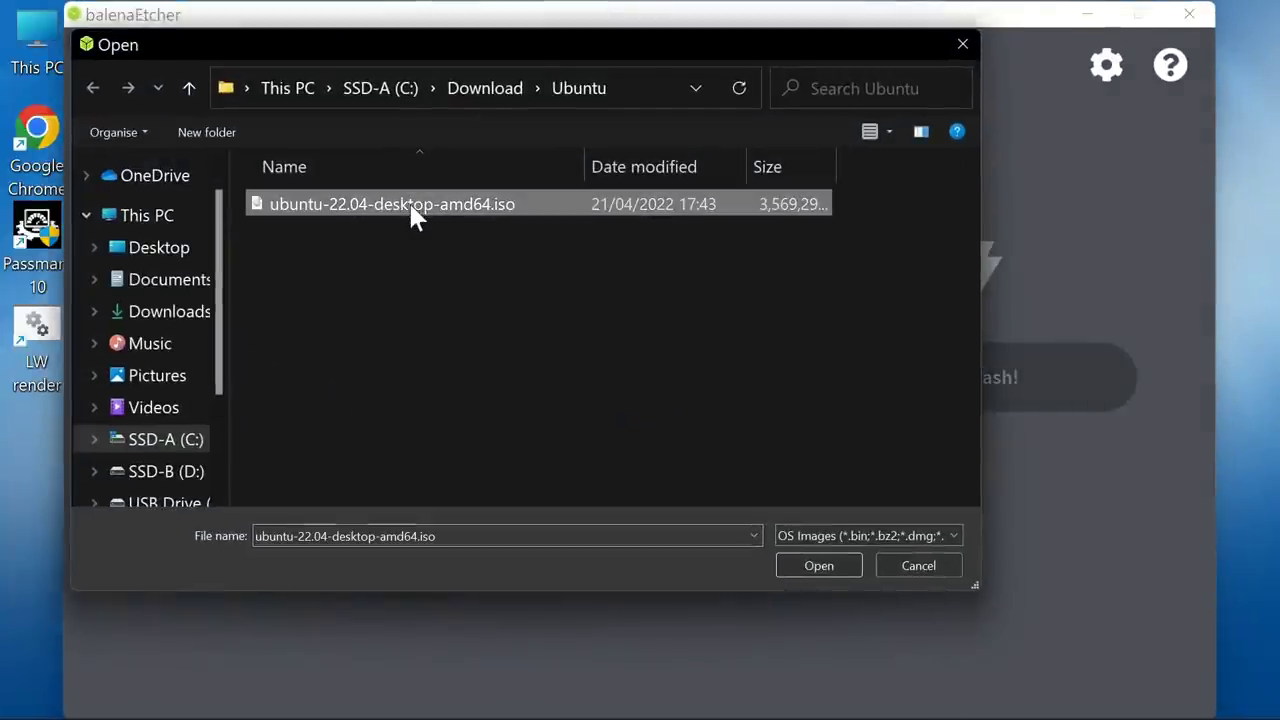
{"action": "left_click", "coordinate": [812, 566]}
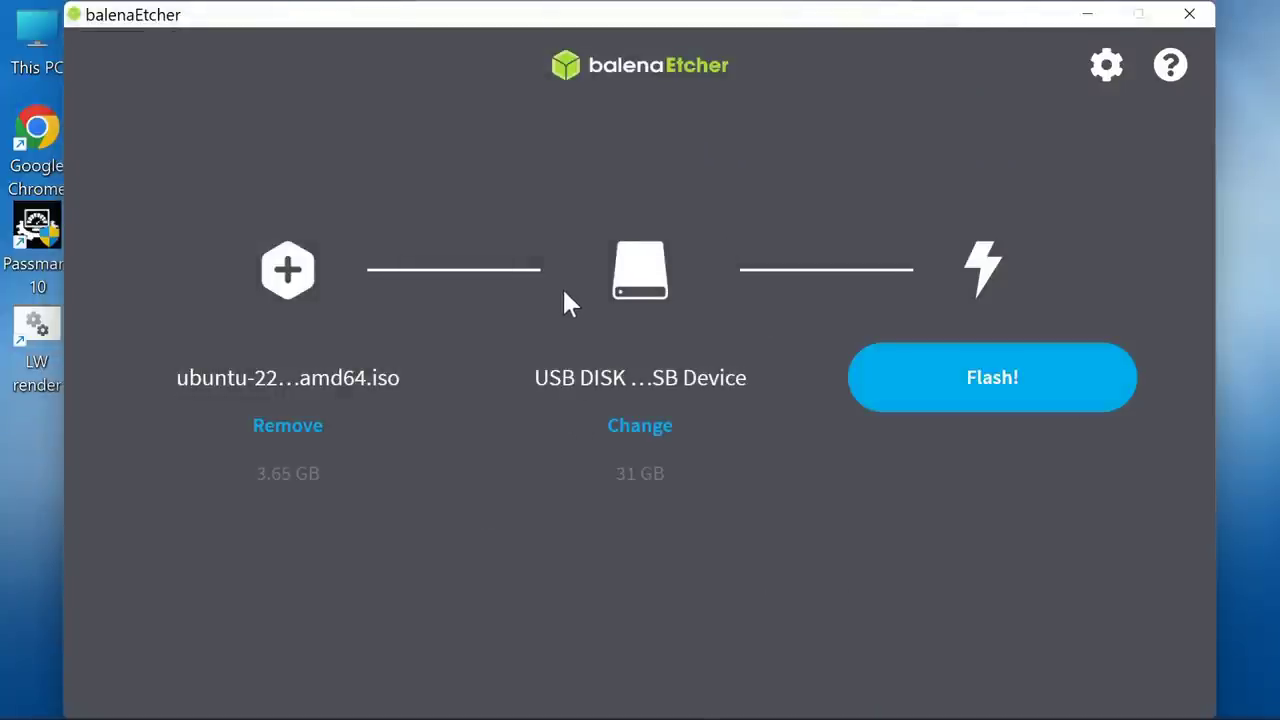
{"action": "left_click", "coordinate": [977, 388]}
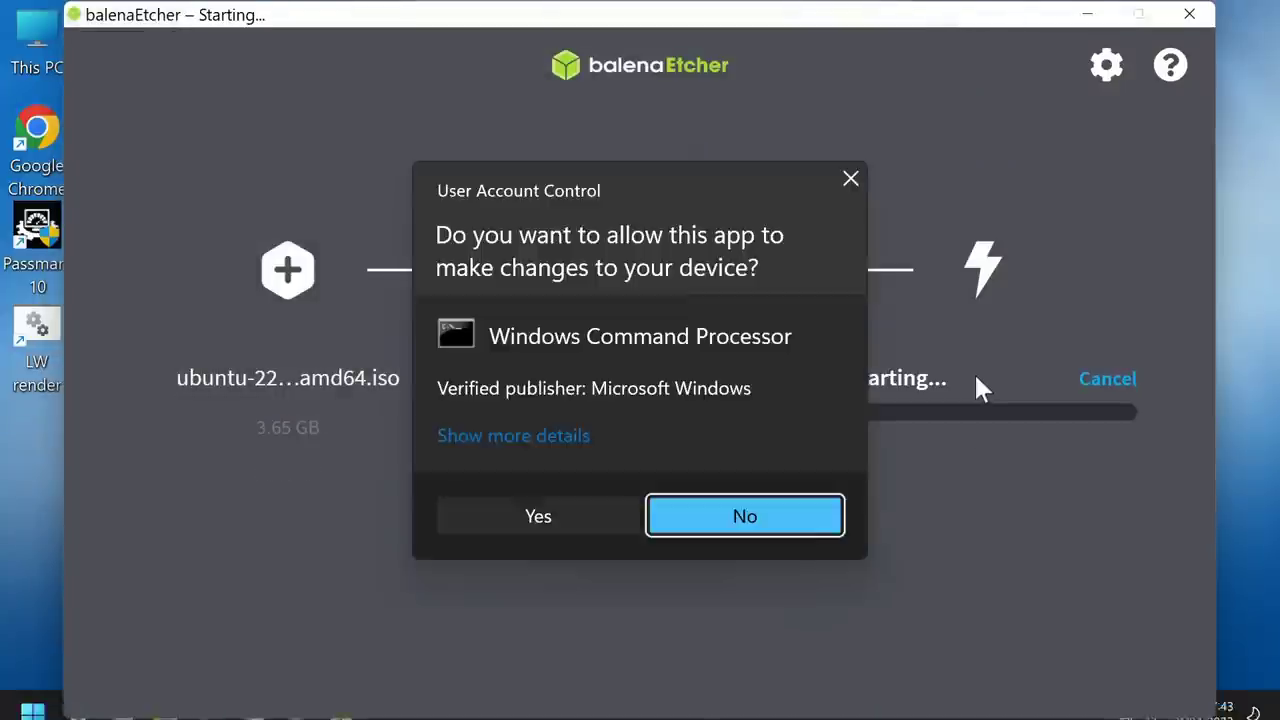
{"action": "left_click", "coordinate": [555, 514]}
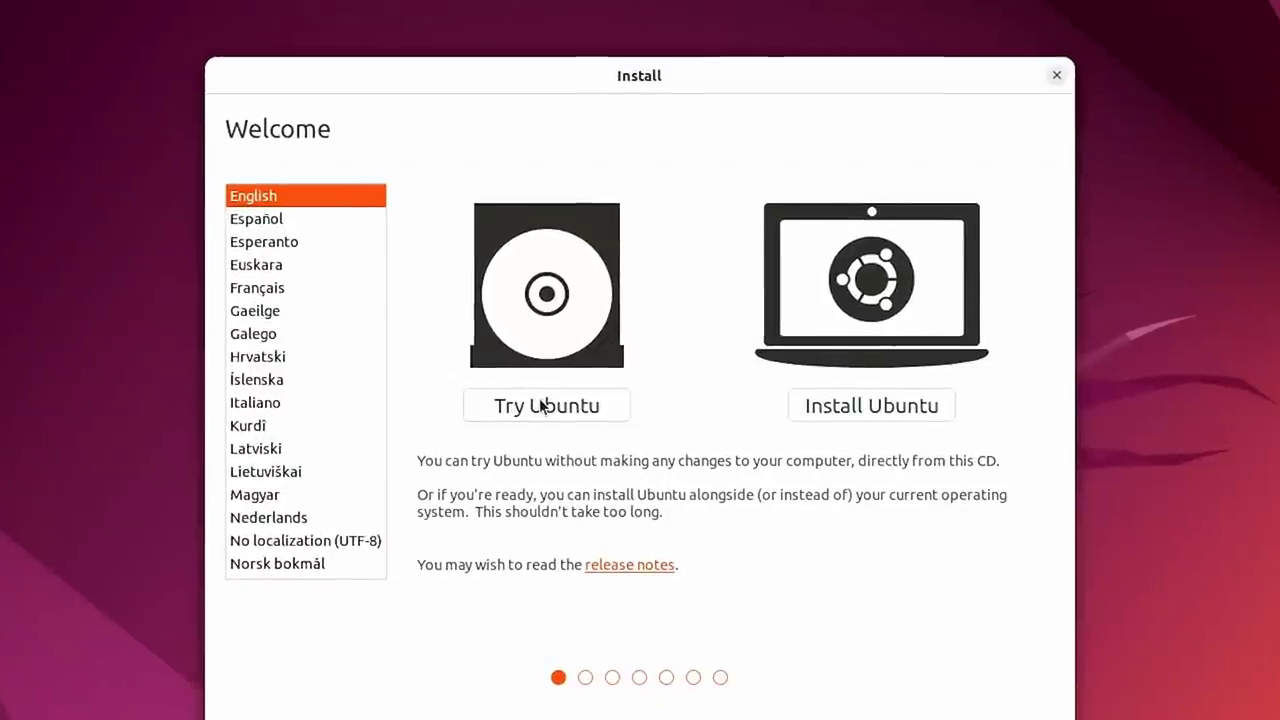
Choose Install Ubuntu with the English (UK) keyboard layout and third-party software included.
{"action": "left_click", "coordinate": [891, 411]}
{"action": "left_click", "coordinate": [325, 317]}
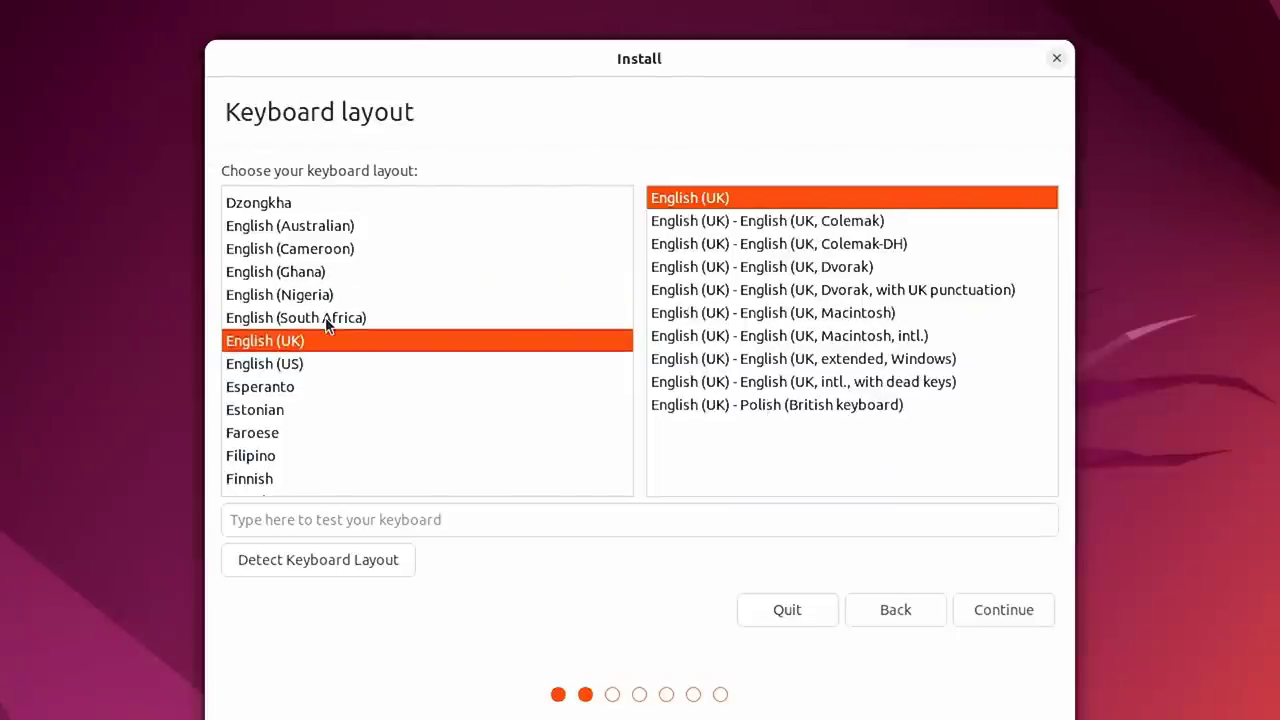
{"action": "left_click", "coordinate": [1003, 611]}
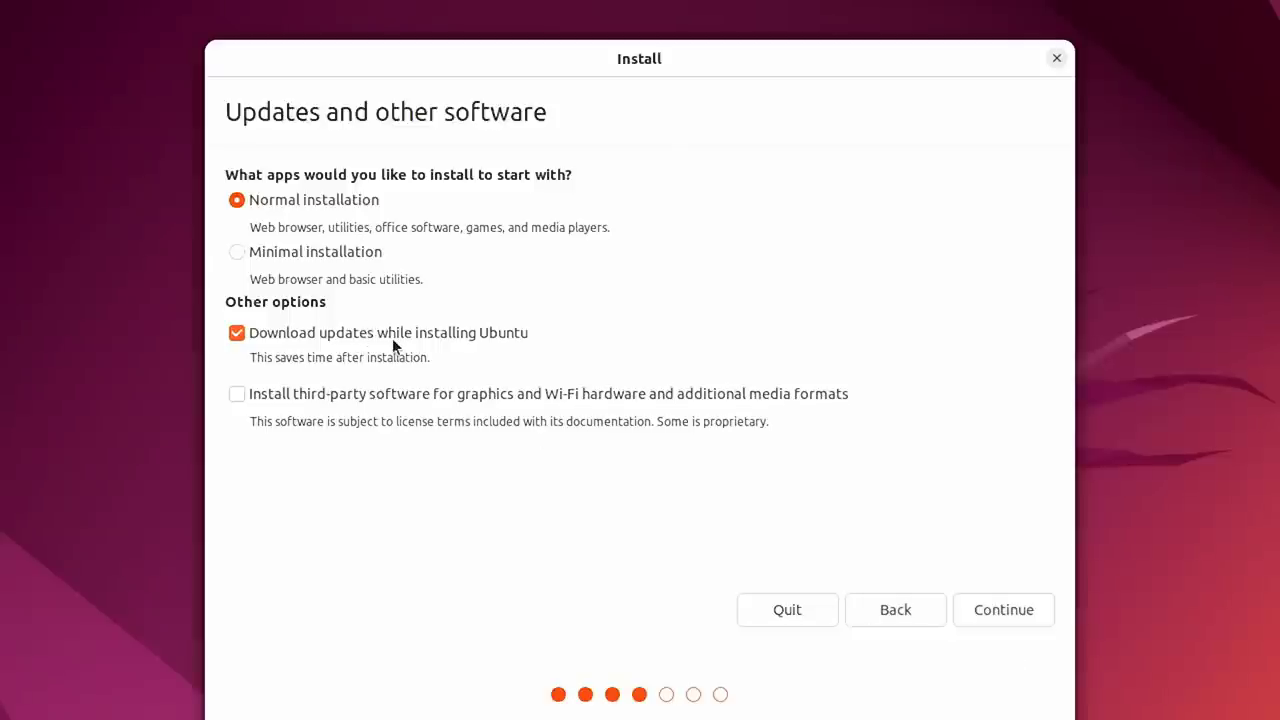
{"action": "left_click", "coordinate": [236, 394]}
{"action": "left_click", "coordinate": [1022, 619]}
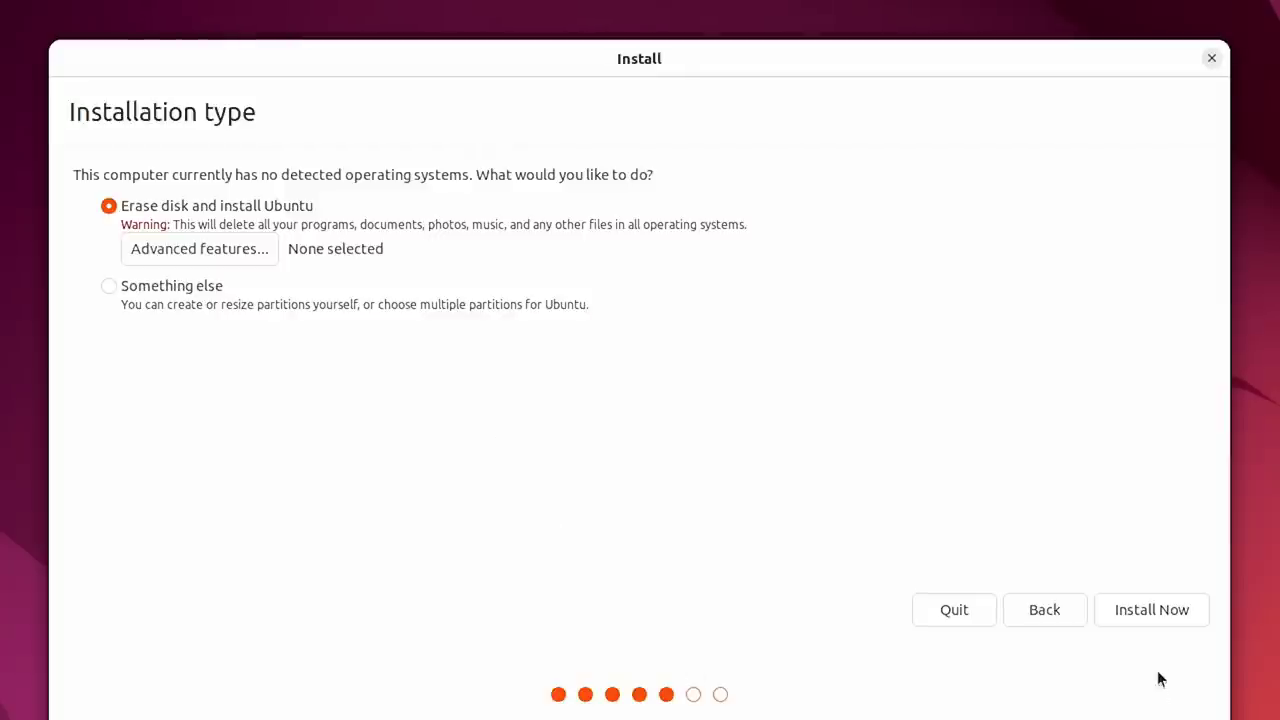
Erase the disk for Ubuntu, confirm the partition changes, and keep London as the time zone.
{"action": "left_click", "coordinate": [1148, 618]}
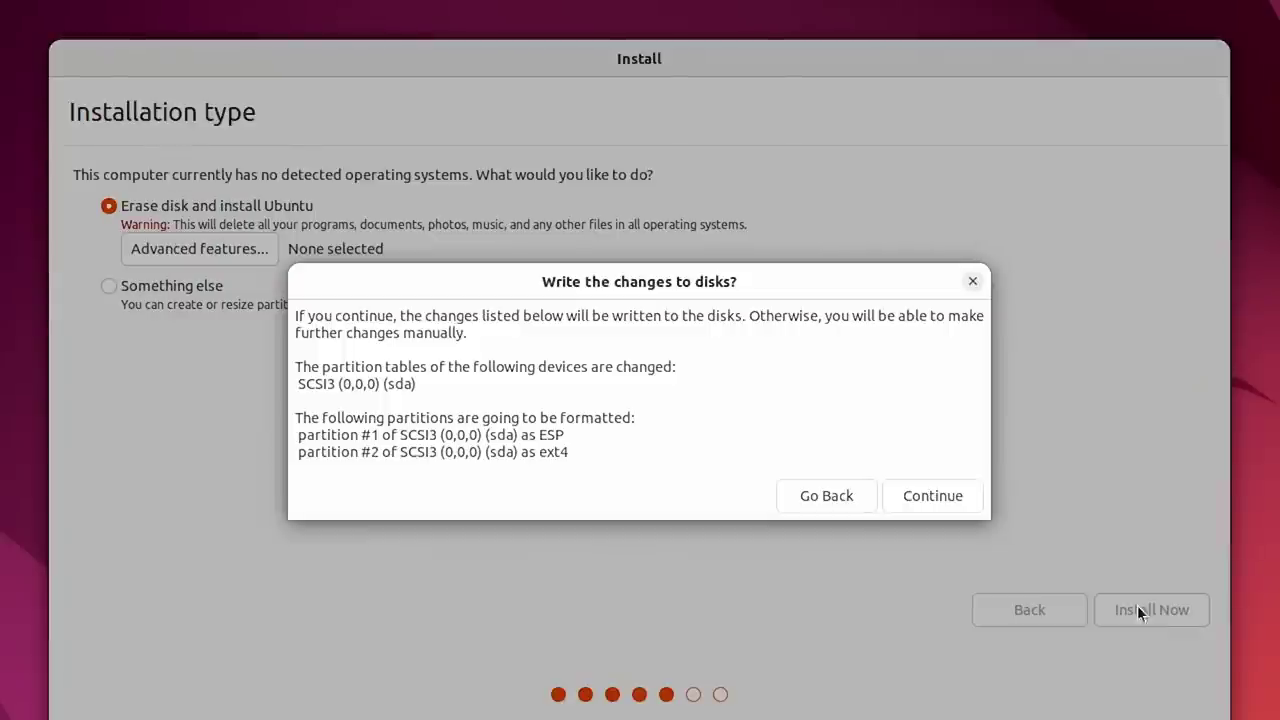
{"action": "left_click", "coordinate": [946, 503]}
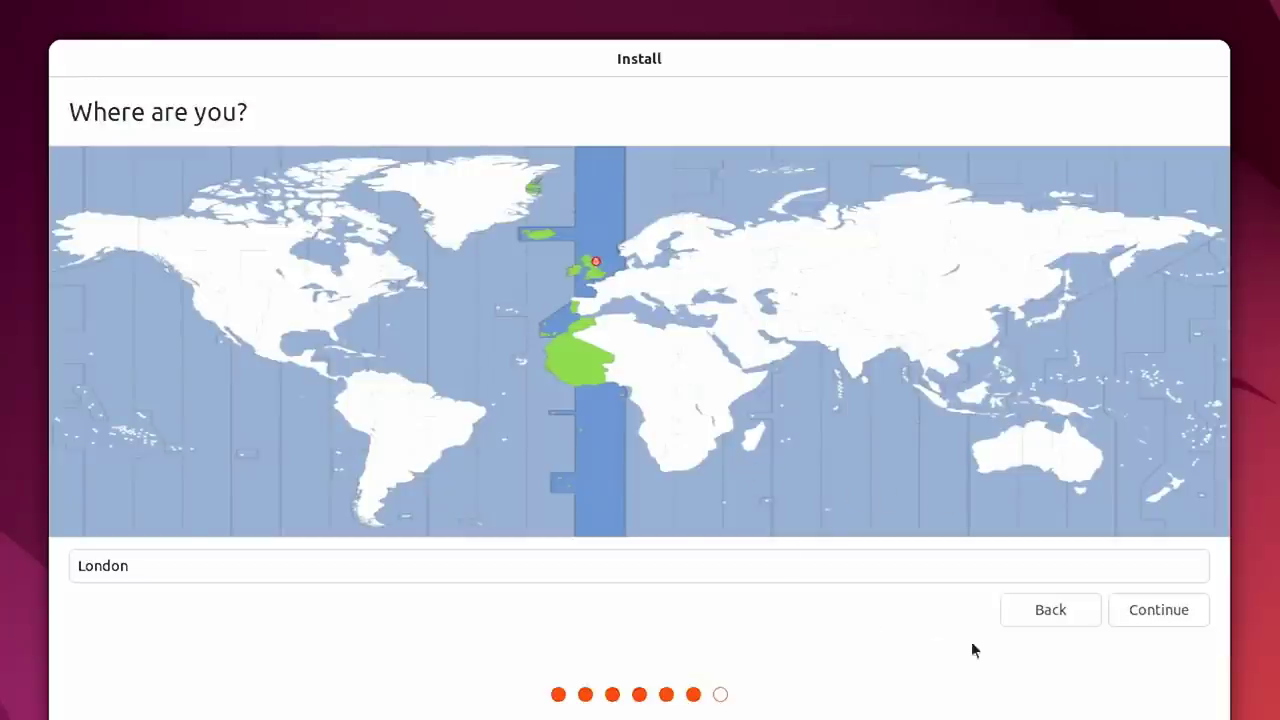
{"action": "left_click", "coordinate": [1132, 613]}
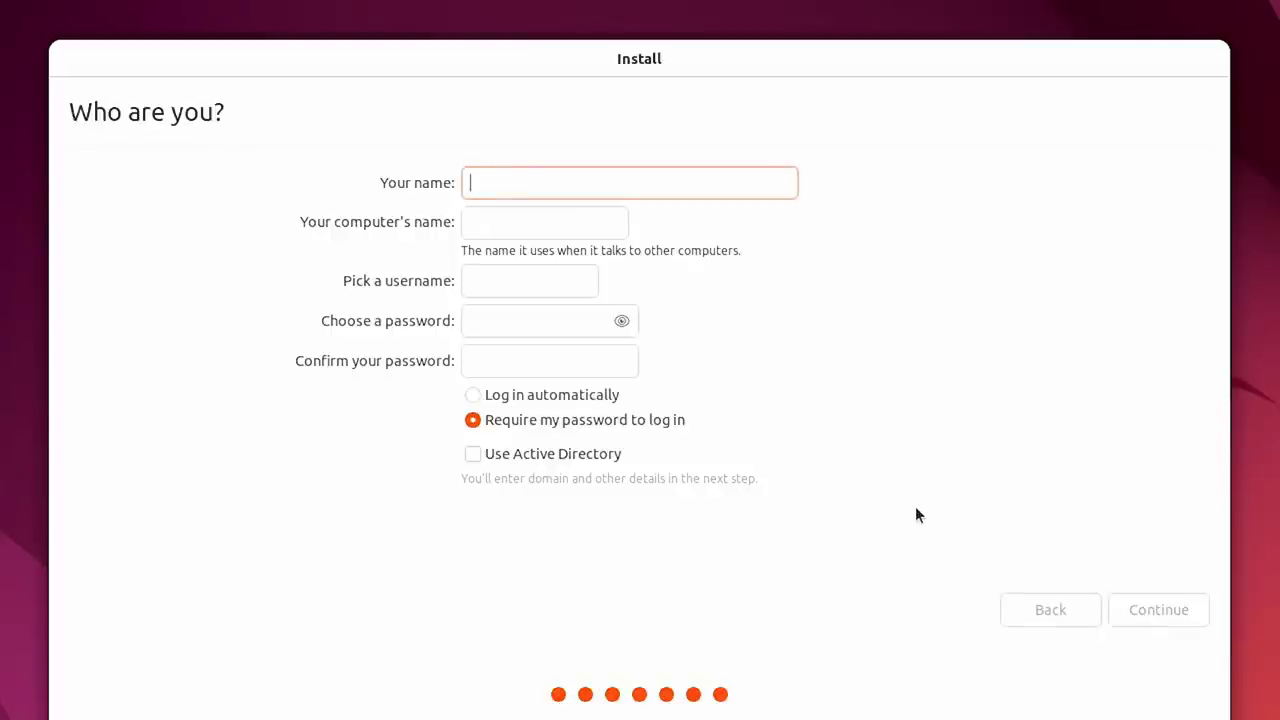
Fill in the user's name, computer name i5Ubuntu, a username, and the password twice.
{"action": "type", "text": "ExplainingComputers"}
{"action": "key", "text": "Tab"}
{"action": "type", "text": "i5Ubuntu"}
{"action": "key", "text": "Tab"}
{"action": "type", "text": "ec"}
{"action": "key", "text": "Tab"}
{"action": "type", "text": "*************"}
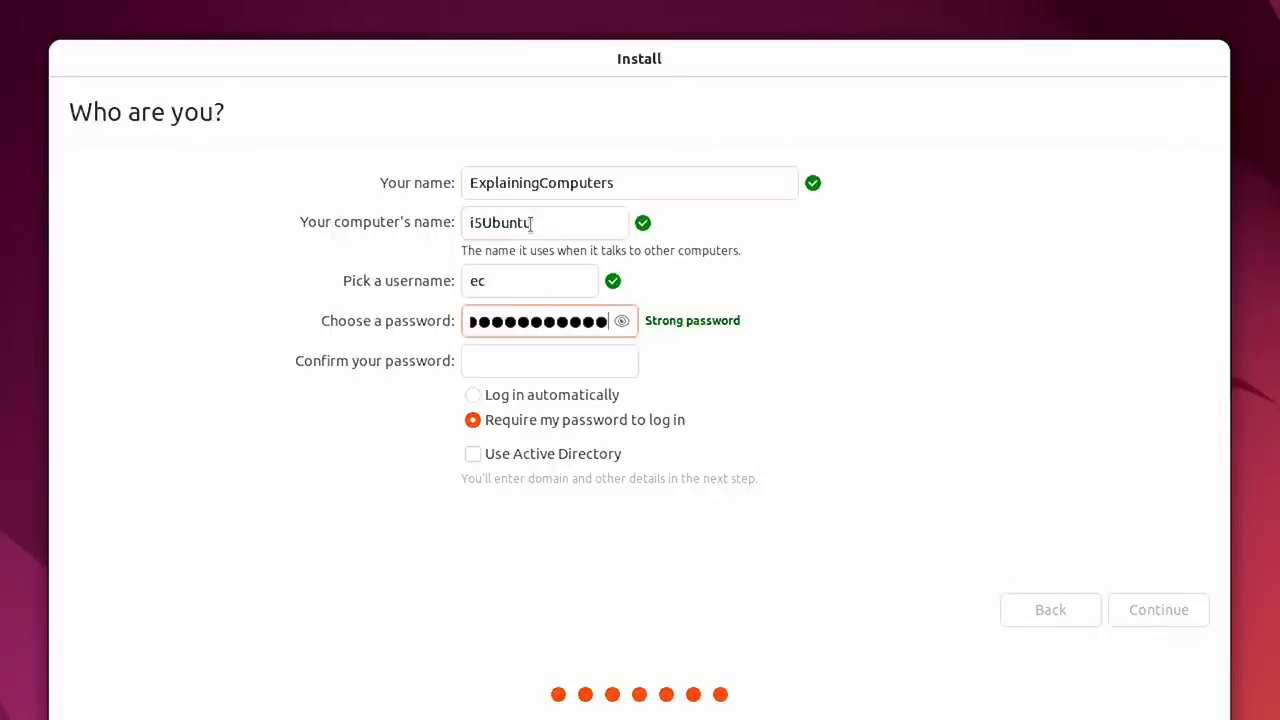
{"action": "key", "text": "Tab"}
{"action": "type", "text": "*************"}
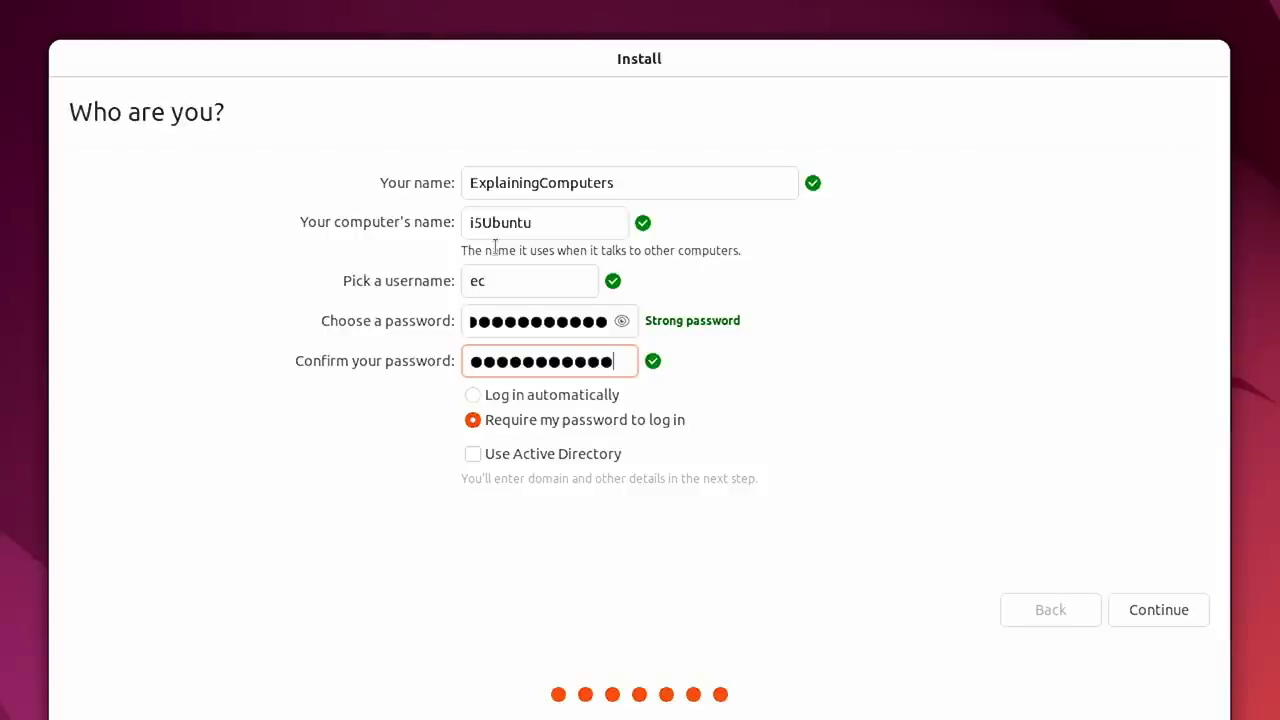
Run the installation with the entered account details, then choose Restart Now when it finishes.
{"action": "left_click", "coordinate": [1157, 610]}
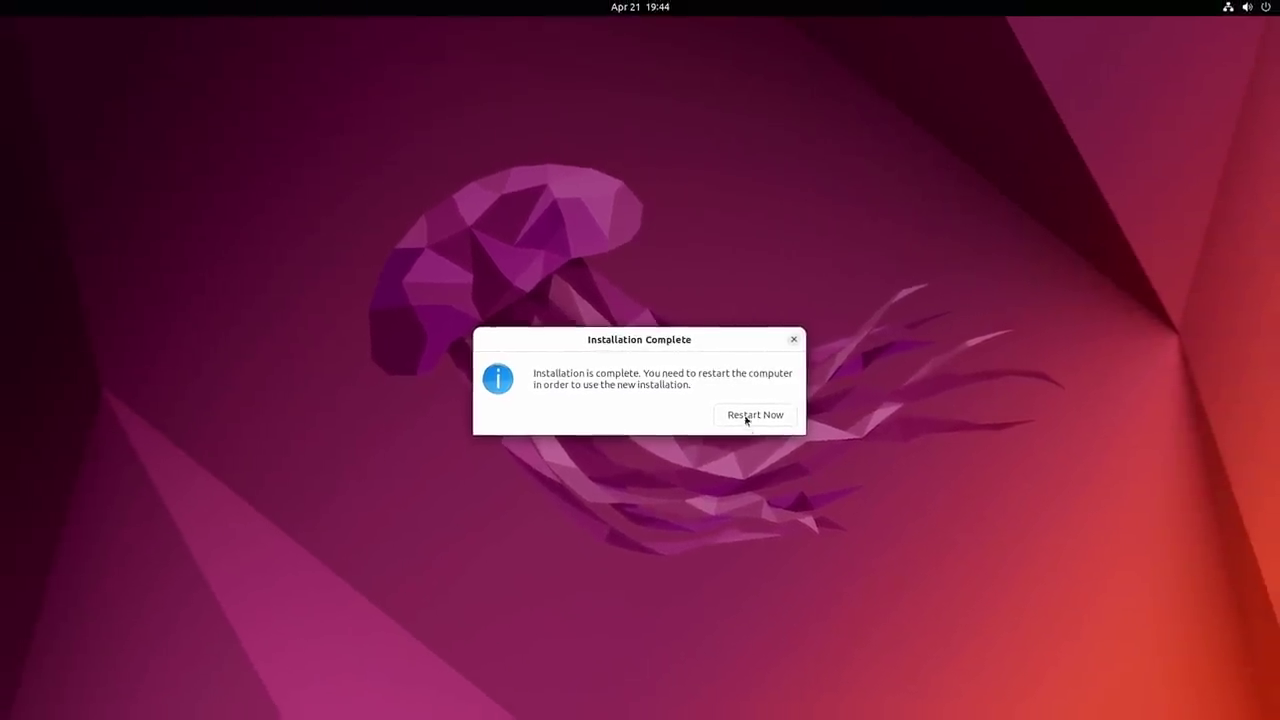
{"action": "left_click", "coordinate": [752, 414]}
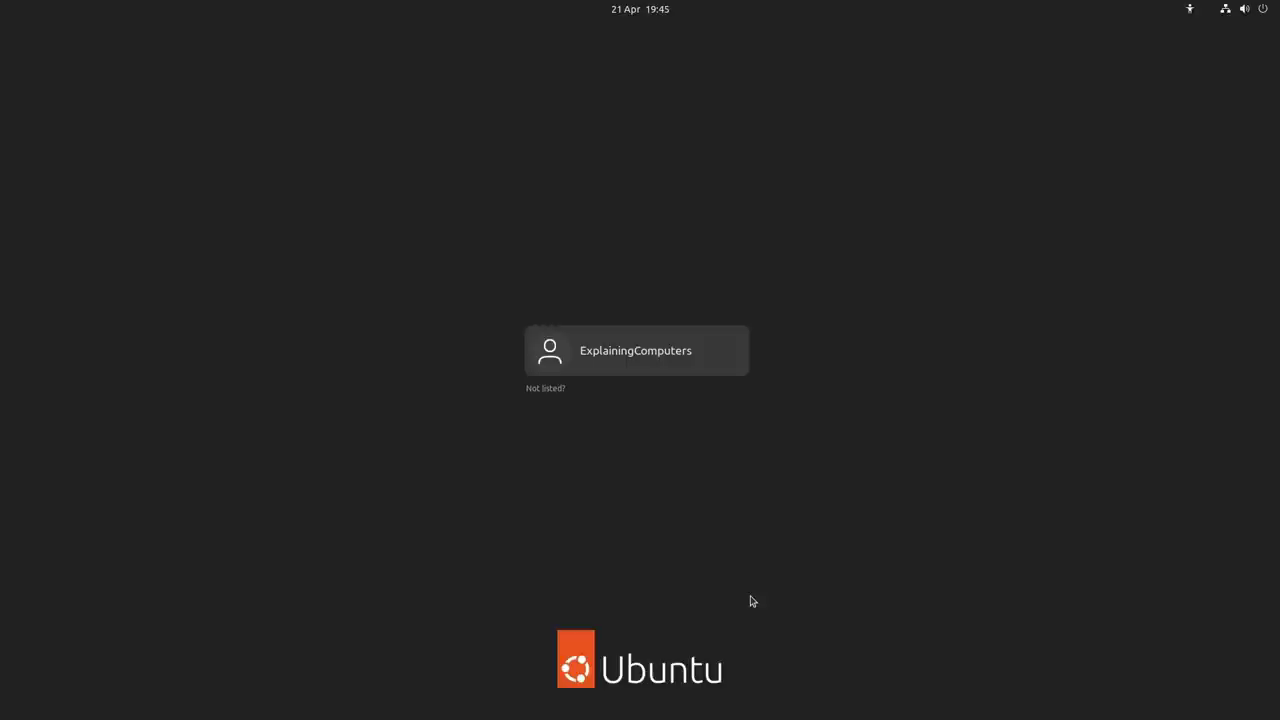
Log in to the new user account with its password.
{"action": "left_click", "coordinate": [638, 362]}
{"action": "type", "text": "***********"}
{"action": "key", "text": "Return"}
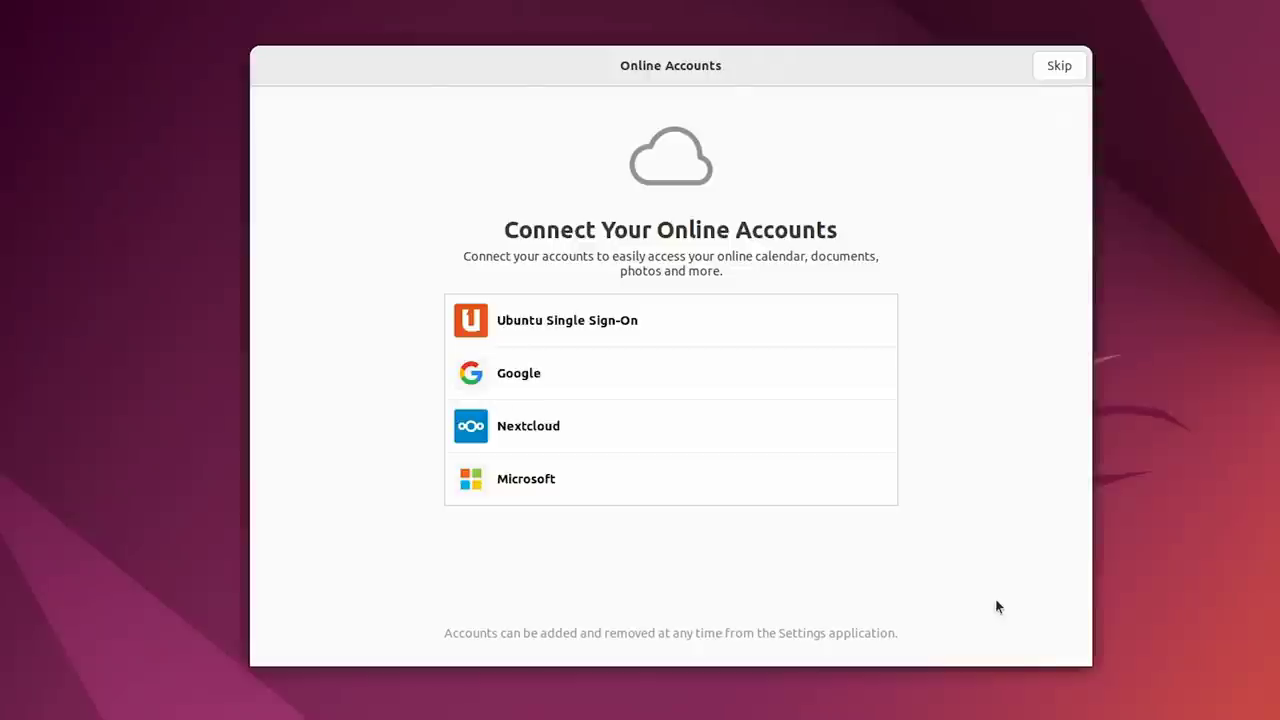
Skip online accounts, then step past the system info and location services pages.
{"action": "left_click", "coordinate": [1056, 64]}
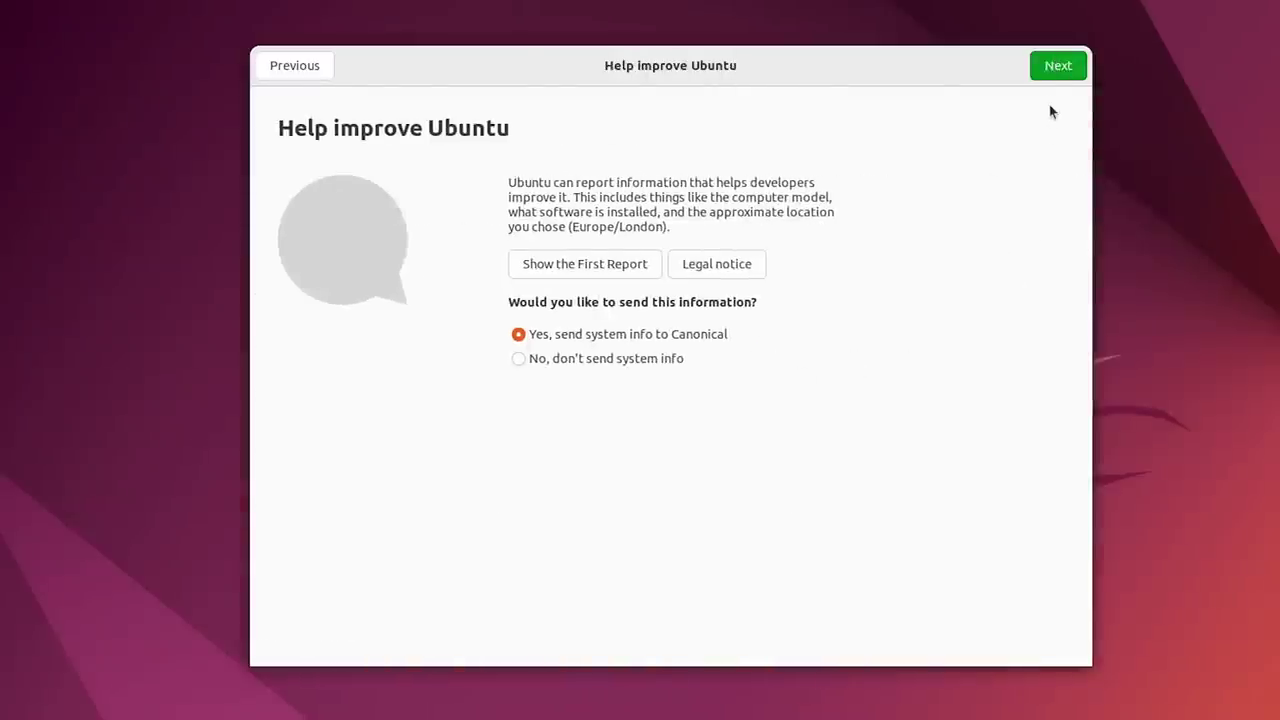
{"action": "left_click", "coordinate": [1044, 71]}
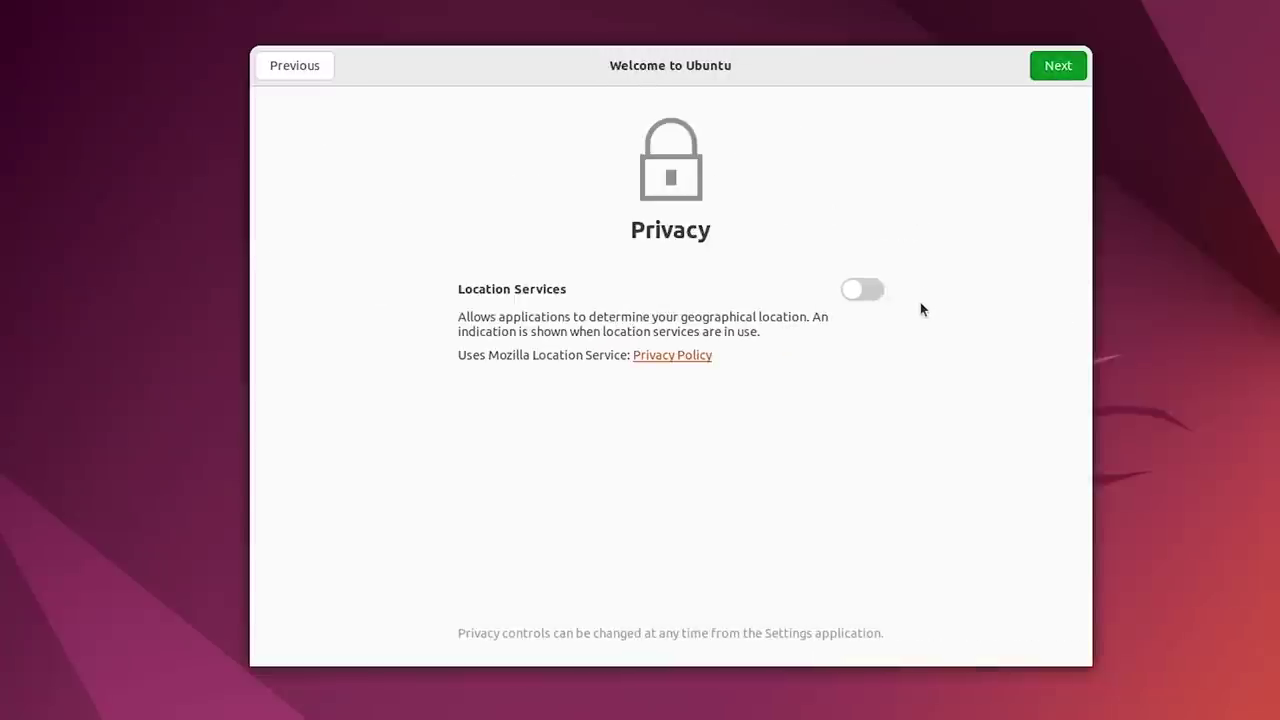
{"action": "left_click", "coordinate": [1058, 67]}
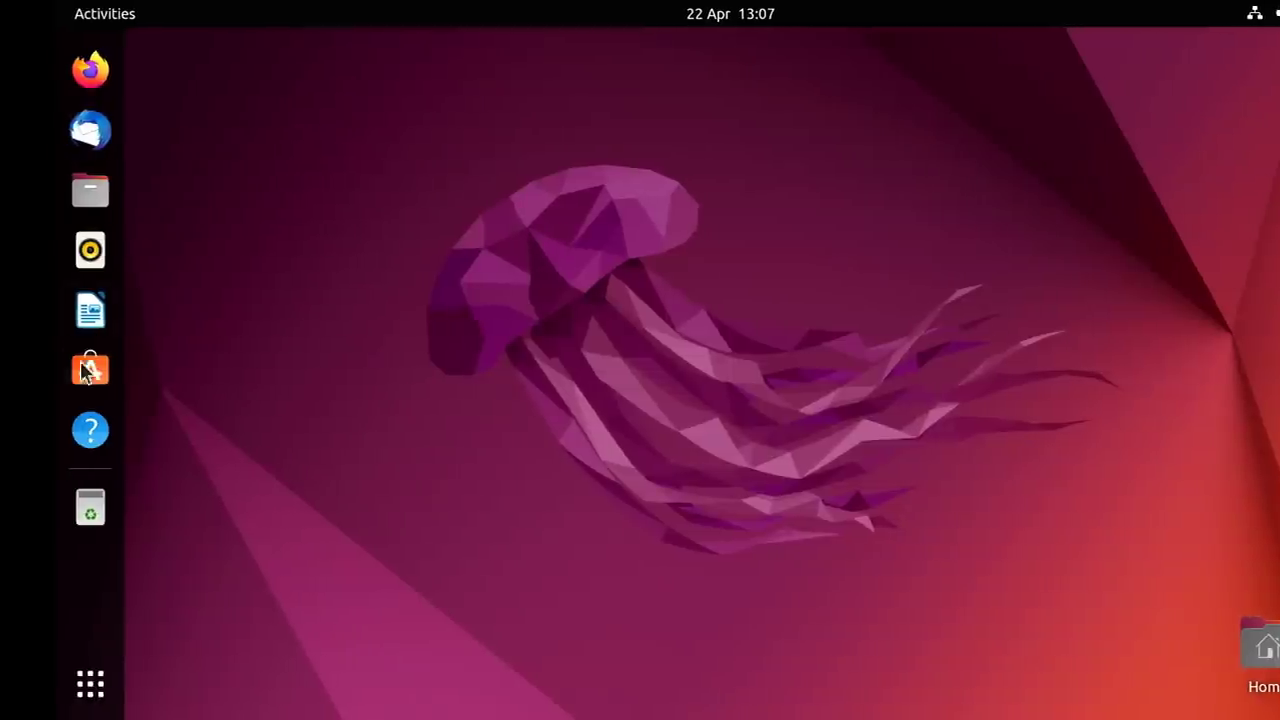
Open Files at the Home folder, then bring up the top-right system menu.
{"action": "left_click", "coordinate": [92, 192]}
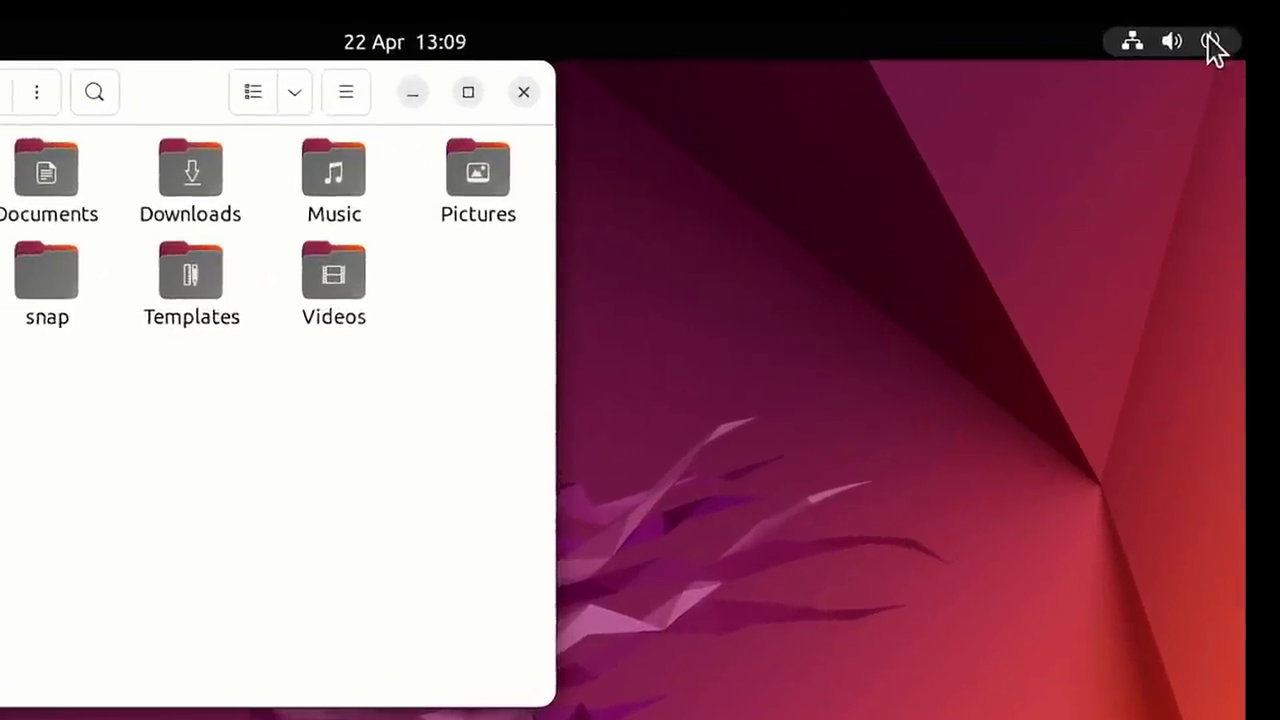
{"action": "left_click", "coordinate": [1242, 32]}
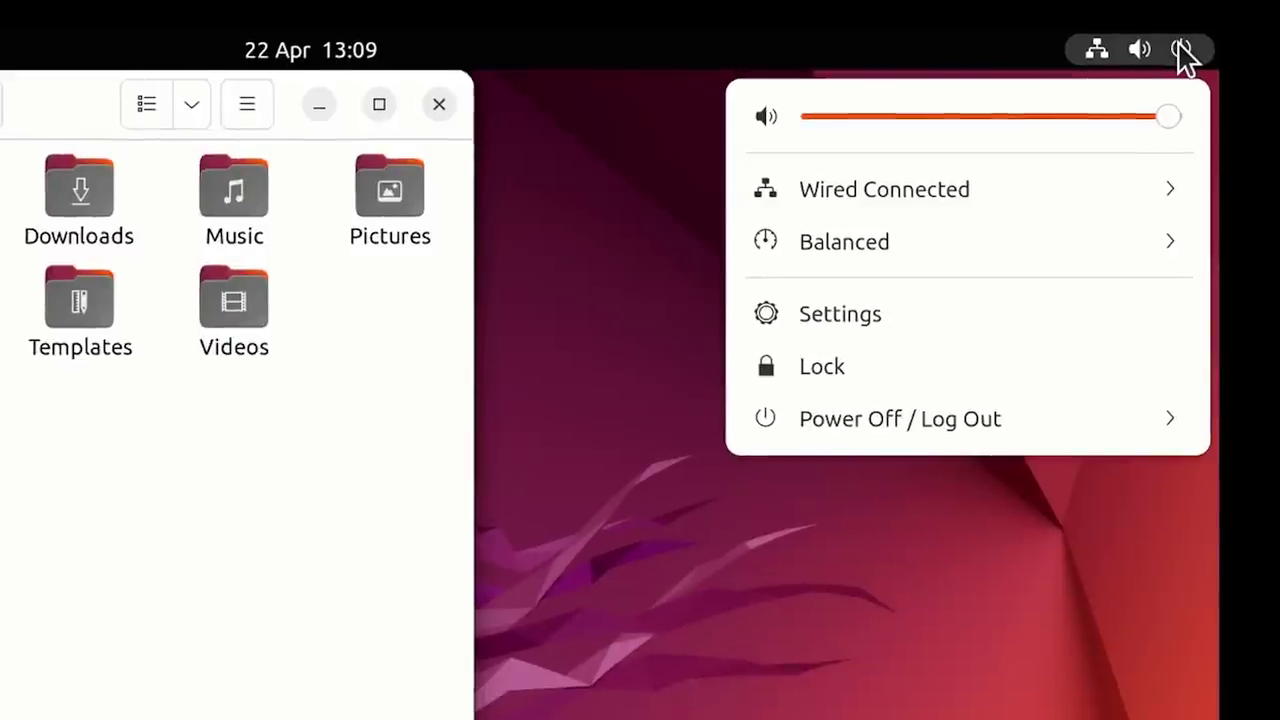
Reveal the suspend, restart, power off and log out choices, then expand and collapse the Balanced power modes.
{"action": "left_click", "coordinate": [1014, 419]}
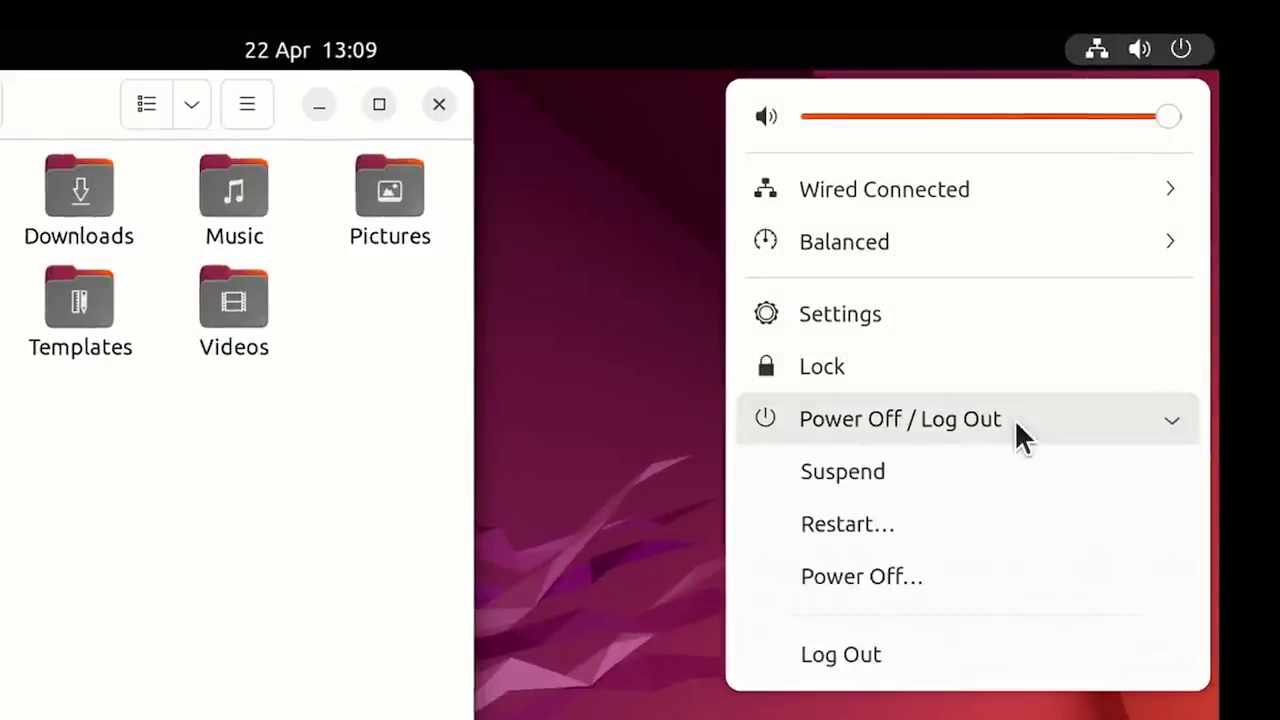
{"action": "left_click", "coordinate": [1008, 243]}
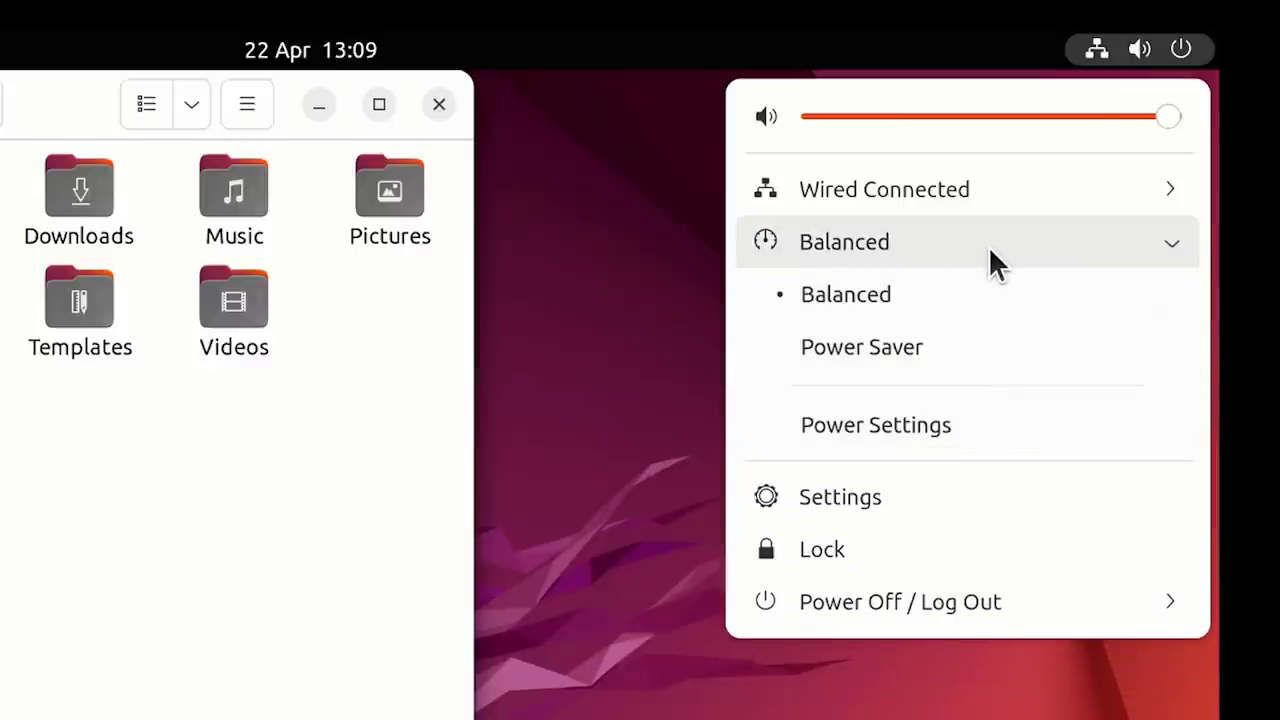
{"action": "left_click", "coordinate": [988, 246]}
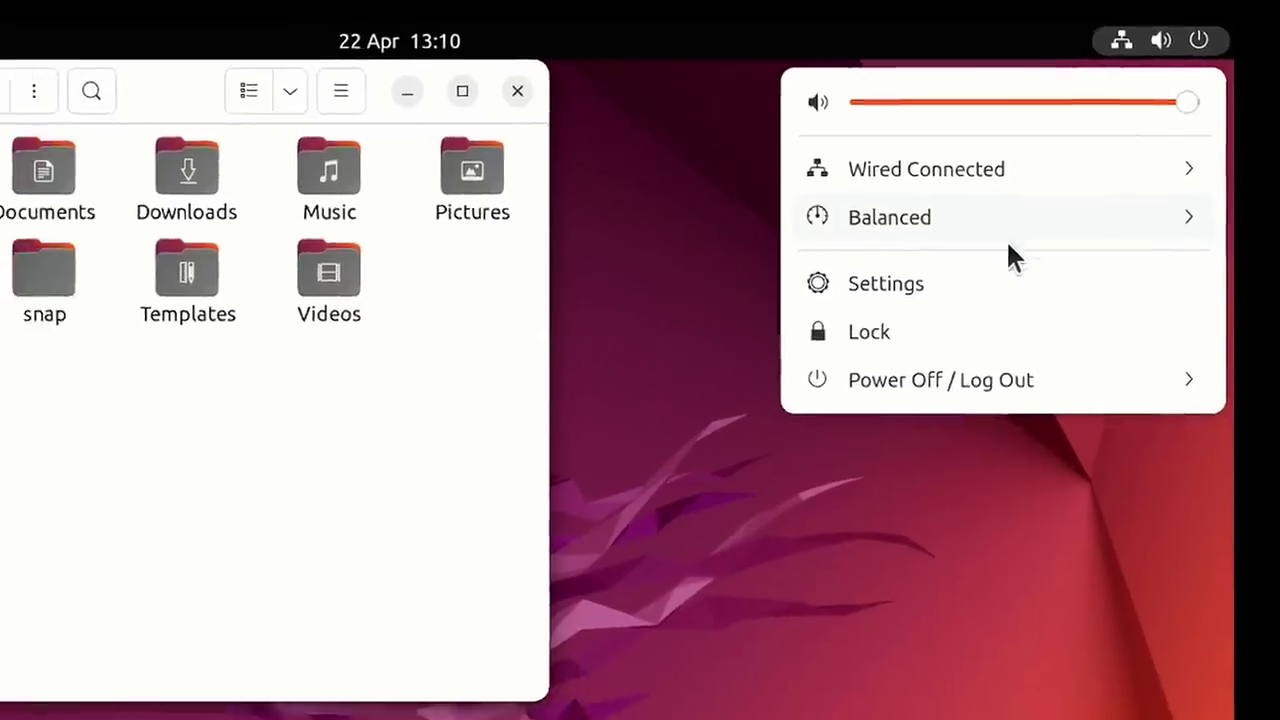
Launch Settings from the system menu, unmaximise its window, and scroll the sidebar to Appearance.
{"action": "left_click", "coordinate": [940, 318]}
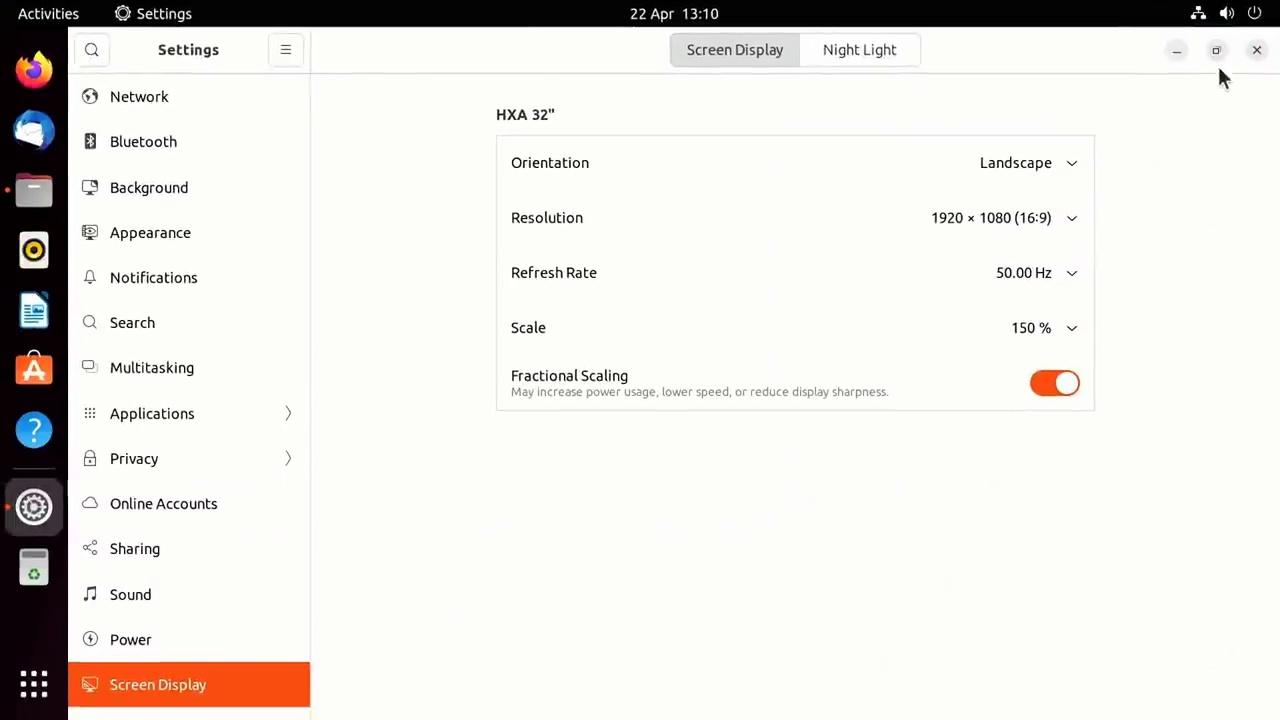
{"action": "left_click", "coordinate": [1213, 51]}
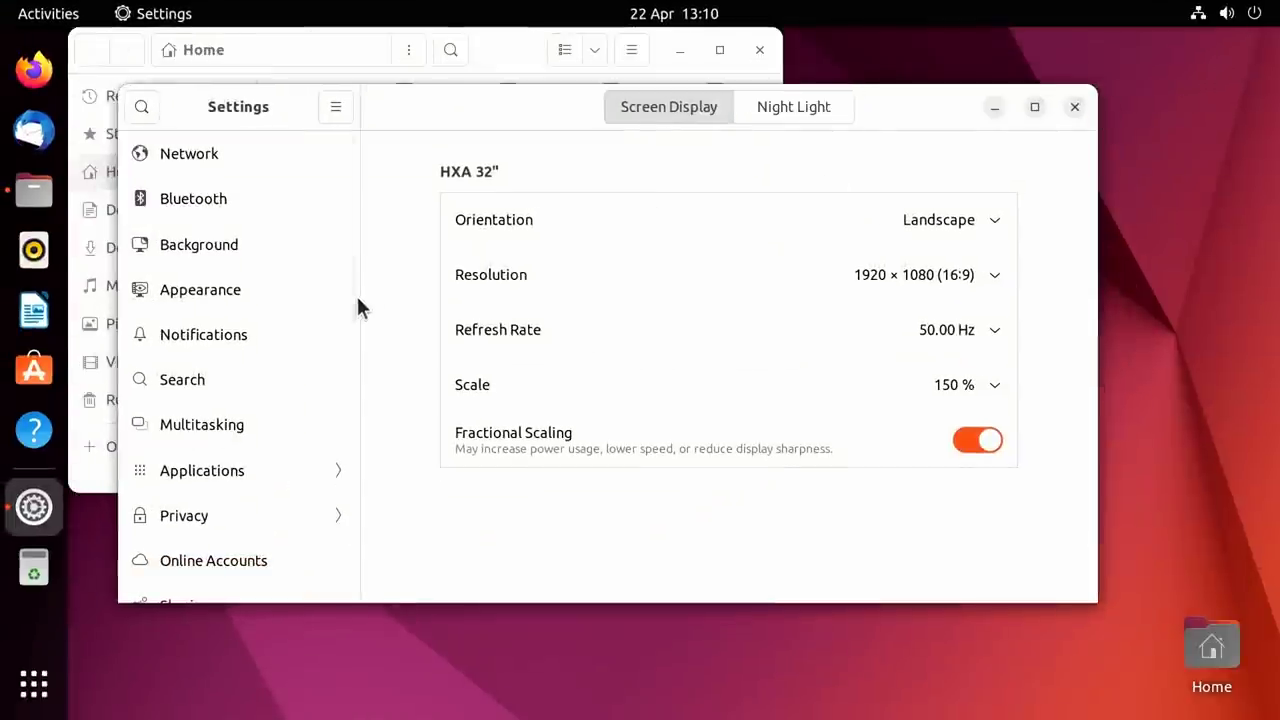
{"action": "left_click_drag", "start_coordinate": [357, 296], "coordinate": [349, 447]}
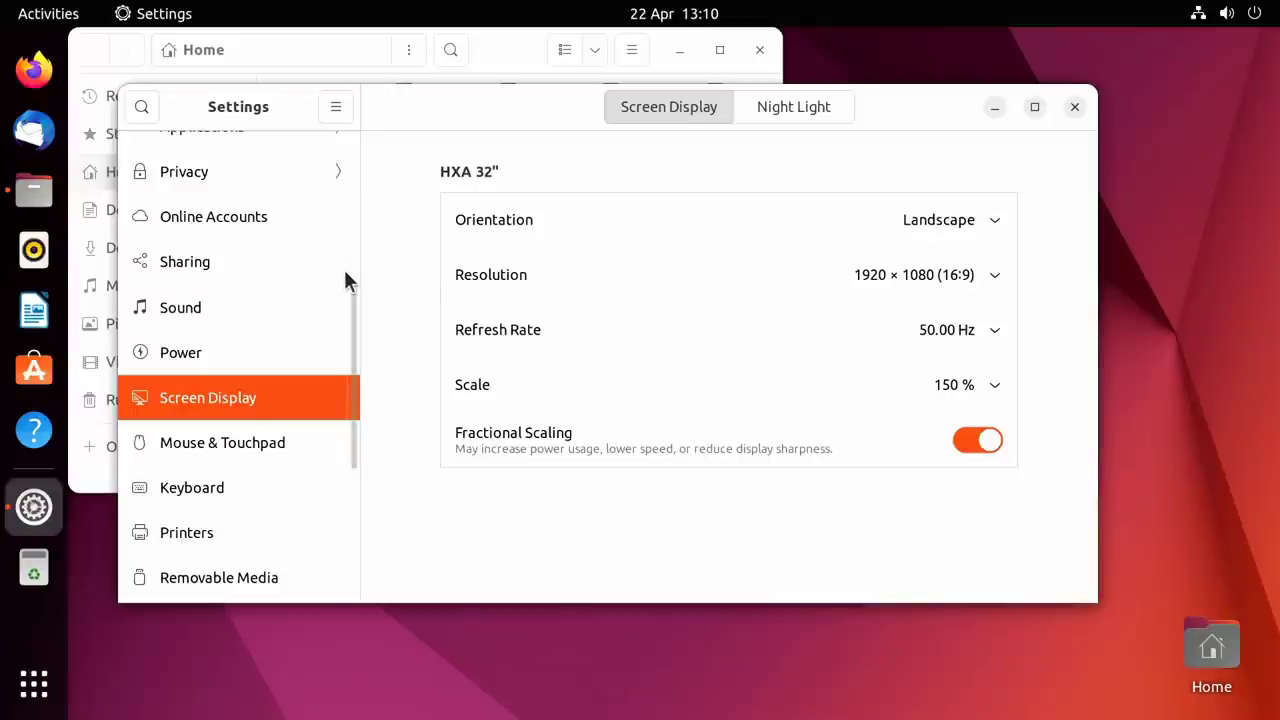
{"action": "left_click_drag", "start_coordinate": [346, 276], "coordinate": [362, 190]}
Open the Appearance settings, move the window aside, and try the blue accent colour.
{"action": "left_click", "coordinate": [283, 190]}
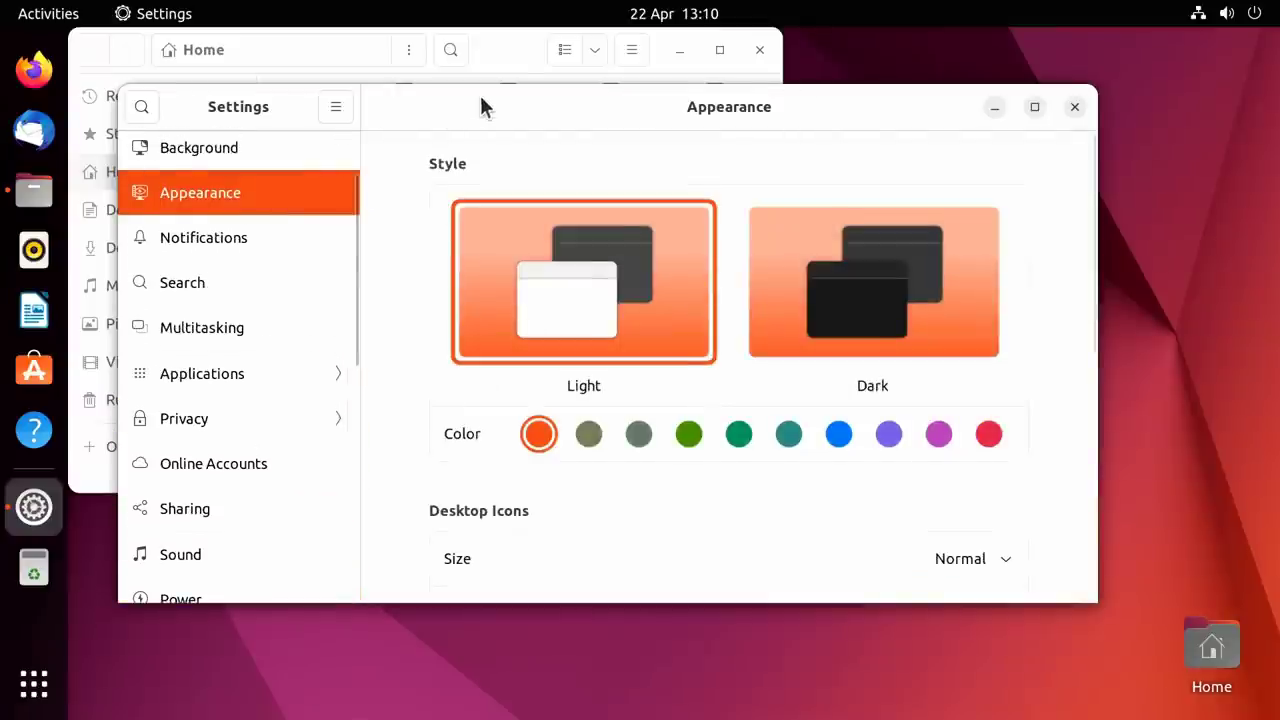
{"action": "left_click_drag", "start_coordinate": [480, 106], "coordinate": [621, 172]}
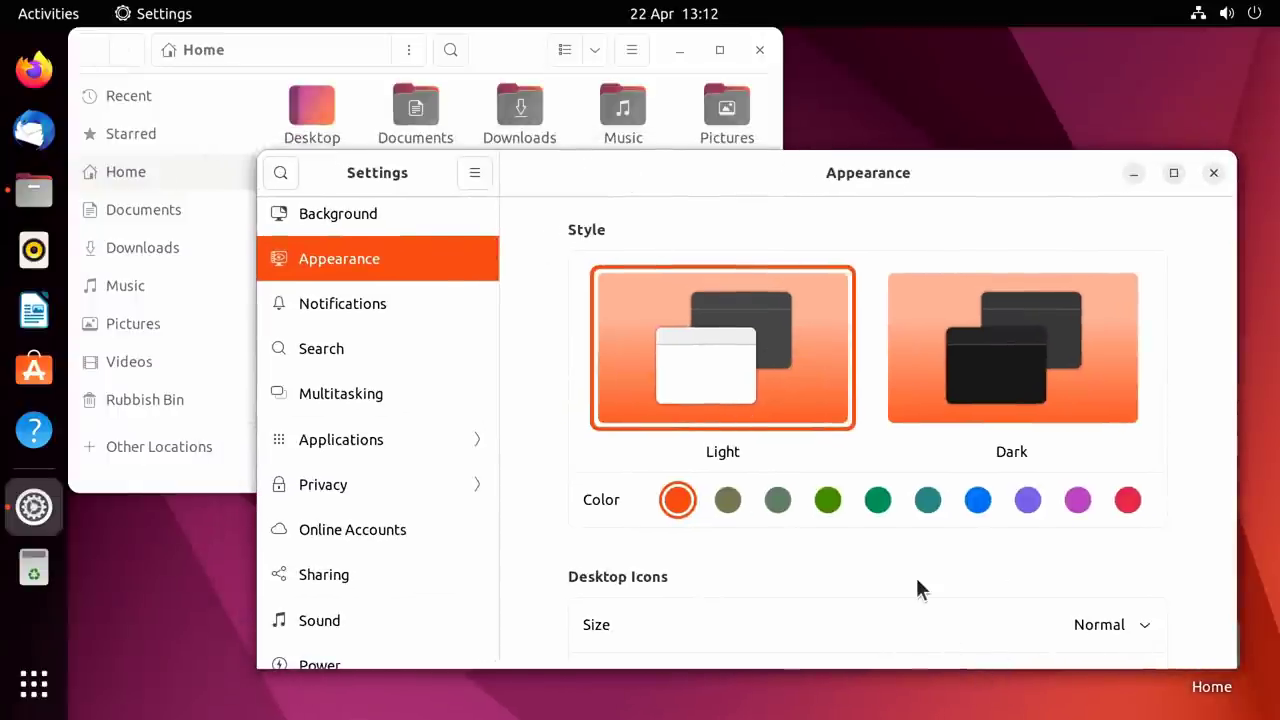
{"action": "left_click", "coordinate": [977, 500]}
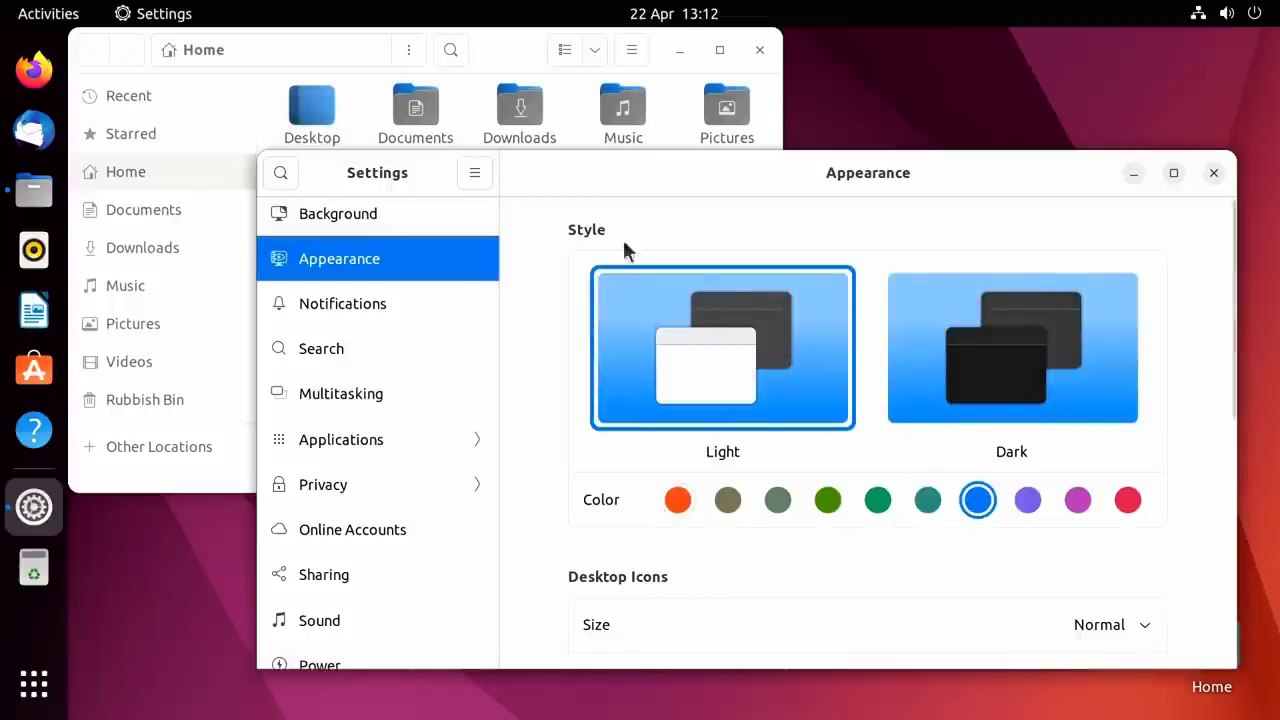
{"action": "mouse_move", "coordinate": [559, 172]}
{"action": "left_mouse_down"}
{"action": "mouse_move", "coordinate": [600, 343]}
{"action": "mouse_move", "coordinate": [576, 158]}
{"action": "left_mouse_up"}
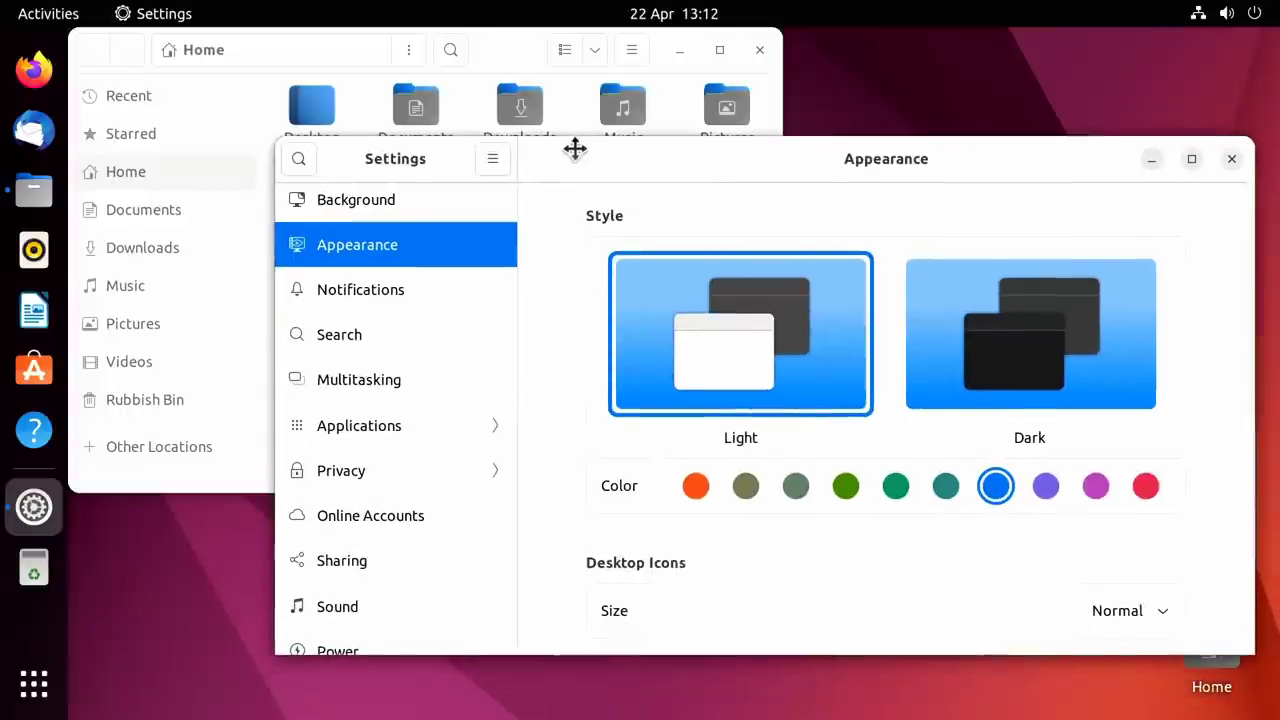
Try the red and olive accents, return to orange, and switch Dark then back to Light.
{"action": "left_click", "coordinate": [1144, 488]}
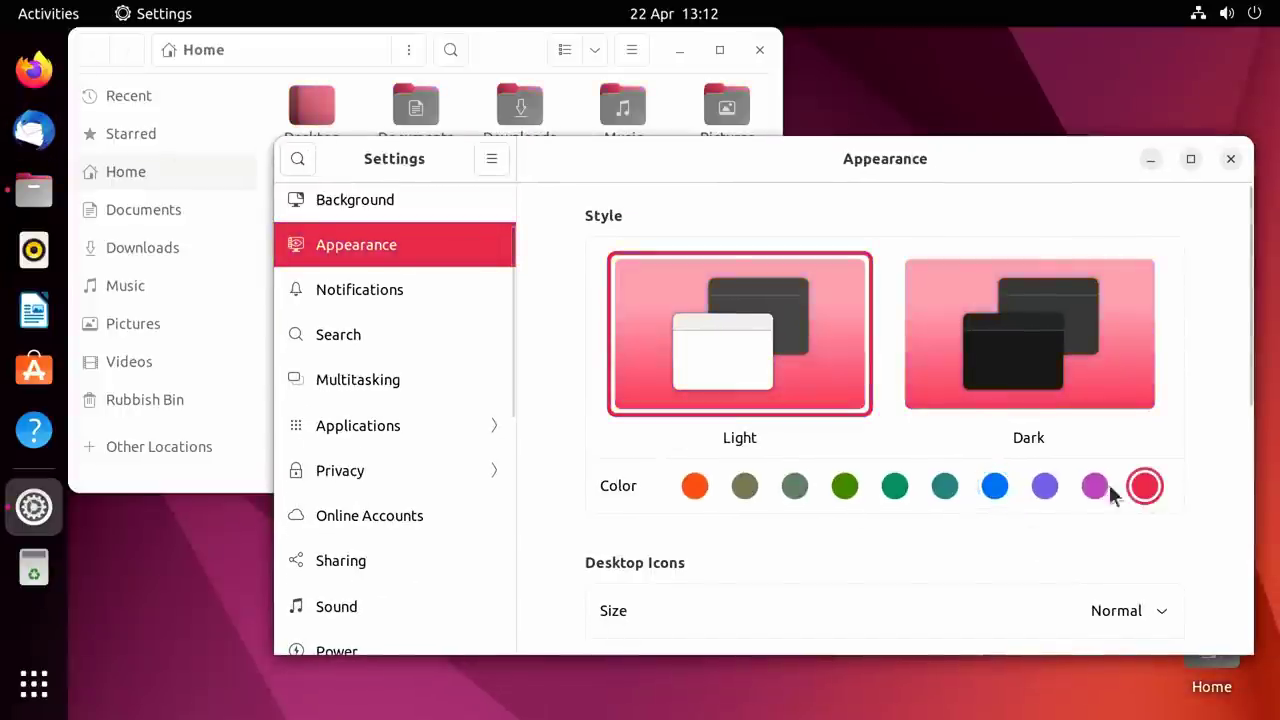
{"action": "left_click", "coordinate": [840, 488]}
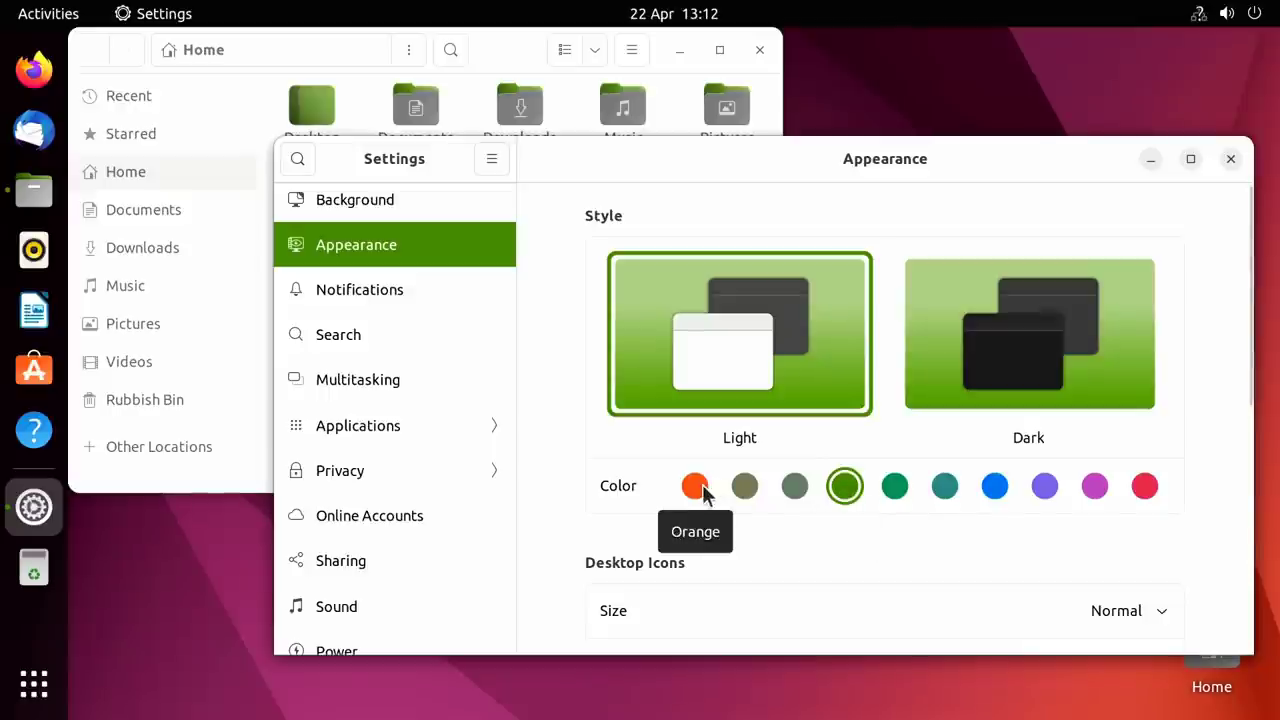
{"action": "left_click", "coordinate": [701, 488]}
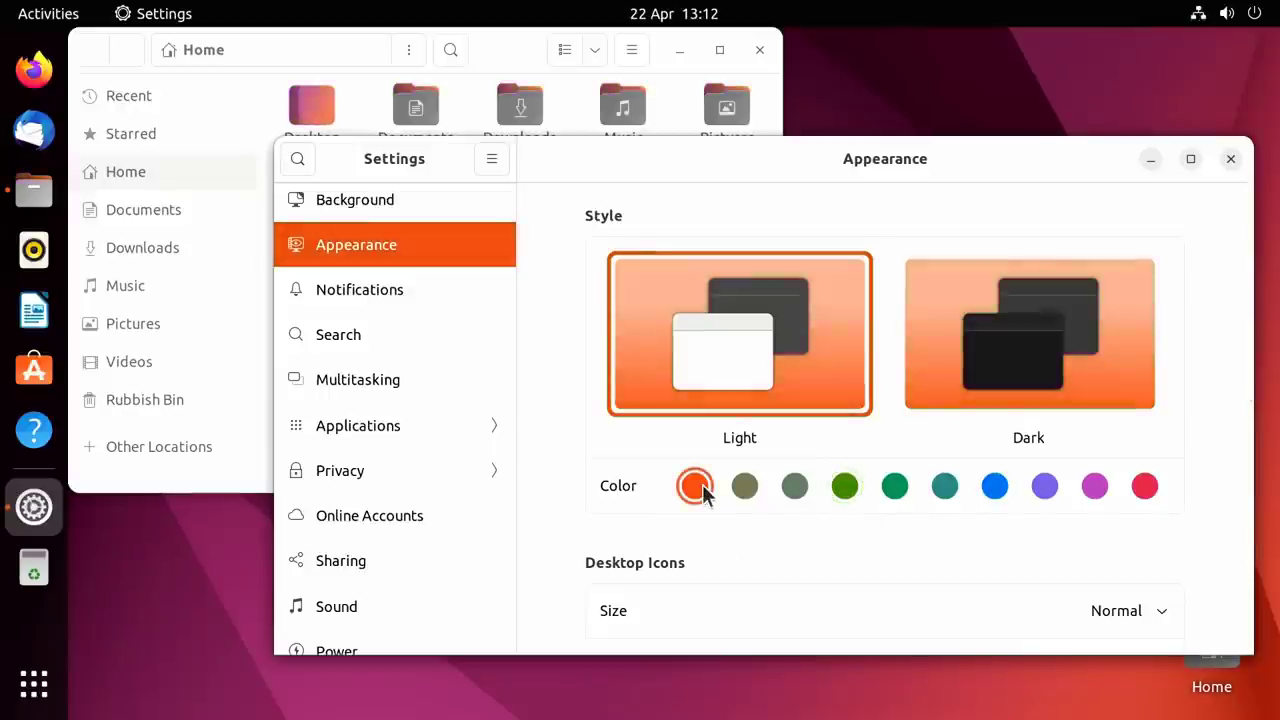
{"action": "left_click", "coordinate": [986, 357]}
{"action": "left_click", "coordinate": [831, 360]}
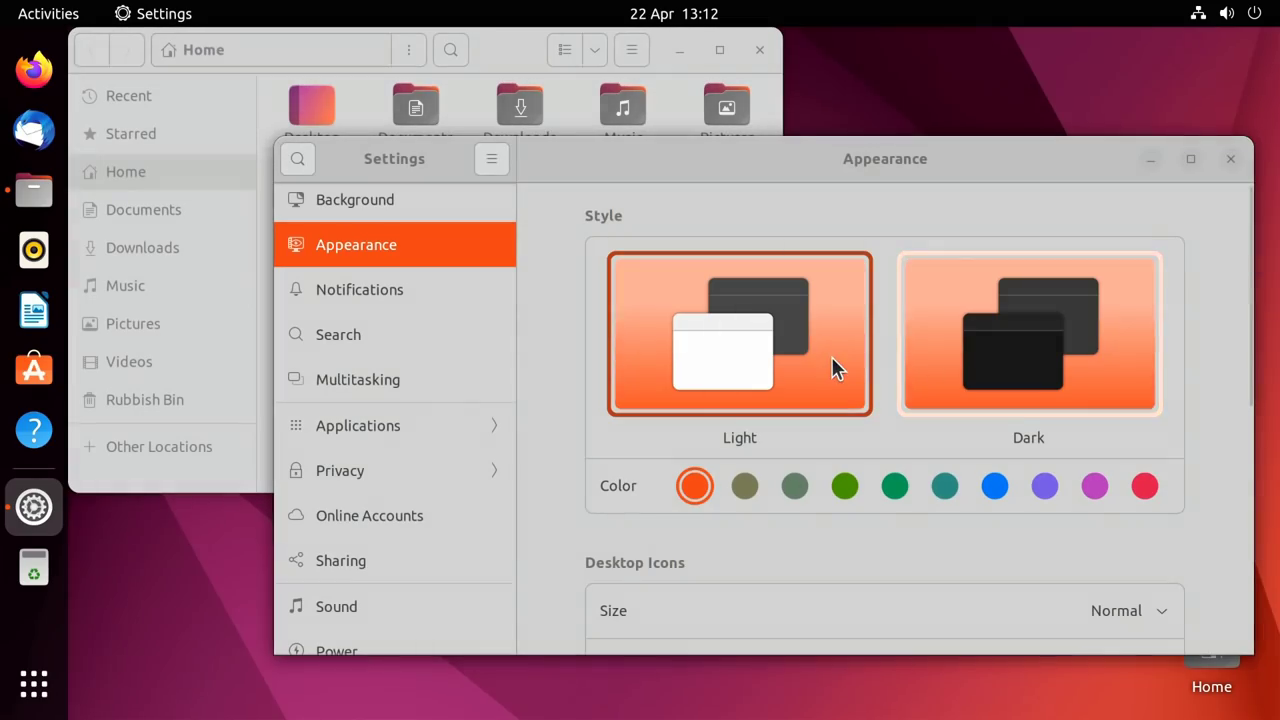
Switch the style to Dark, then Light, then Dark again, and scroll down to the Dock settings.
{"action": "left_click", "coordinate": [1034, 345]}
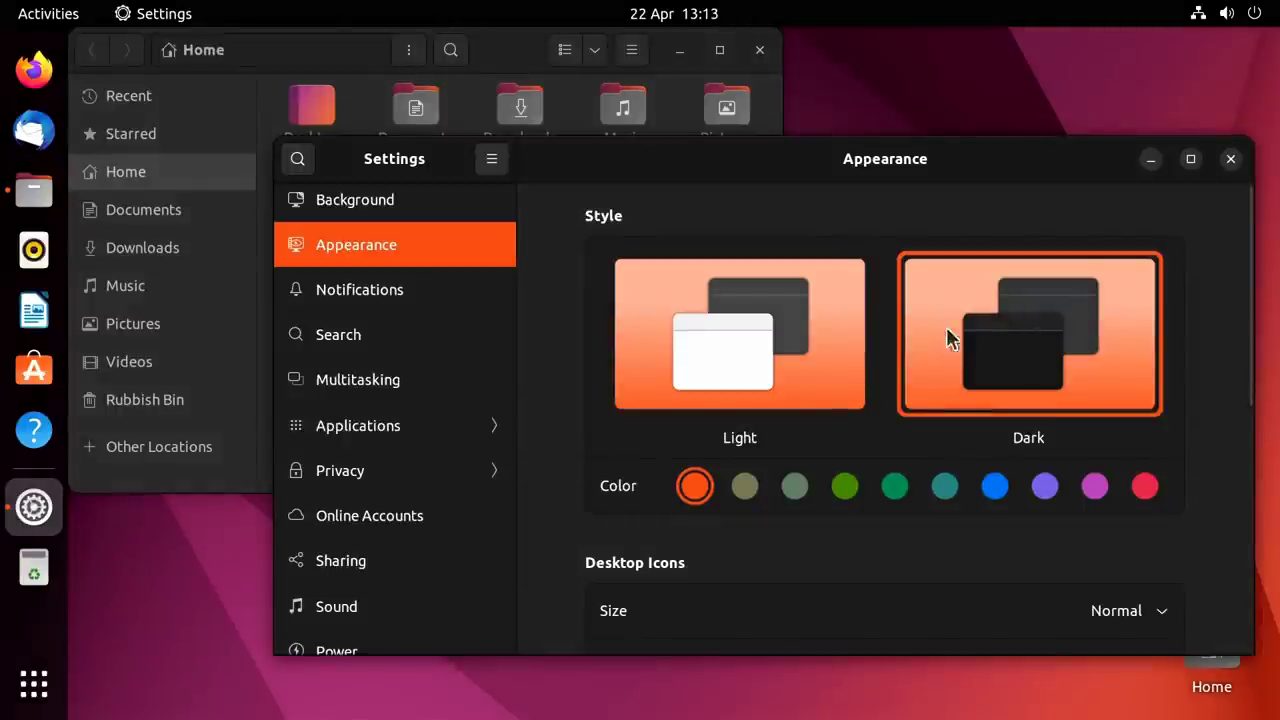
{"action": "left_click", "coordinate": [779, 350]}
{"action": "left_click", "coordinate": [1025, 360]}
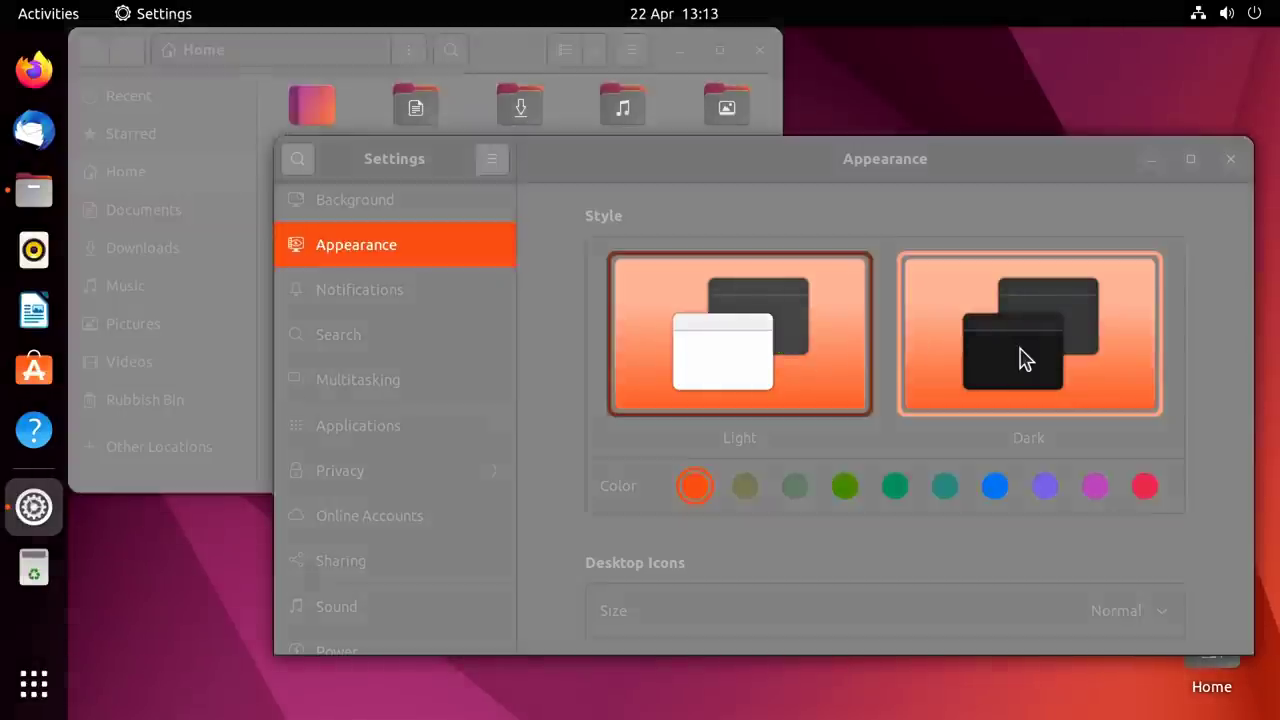
{"action": "left_click_drag", "start_coordinate": [1256, 318], "coordinate": [1269, 566]}
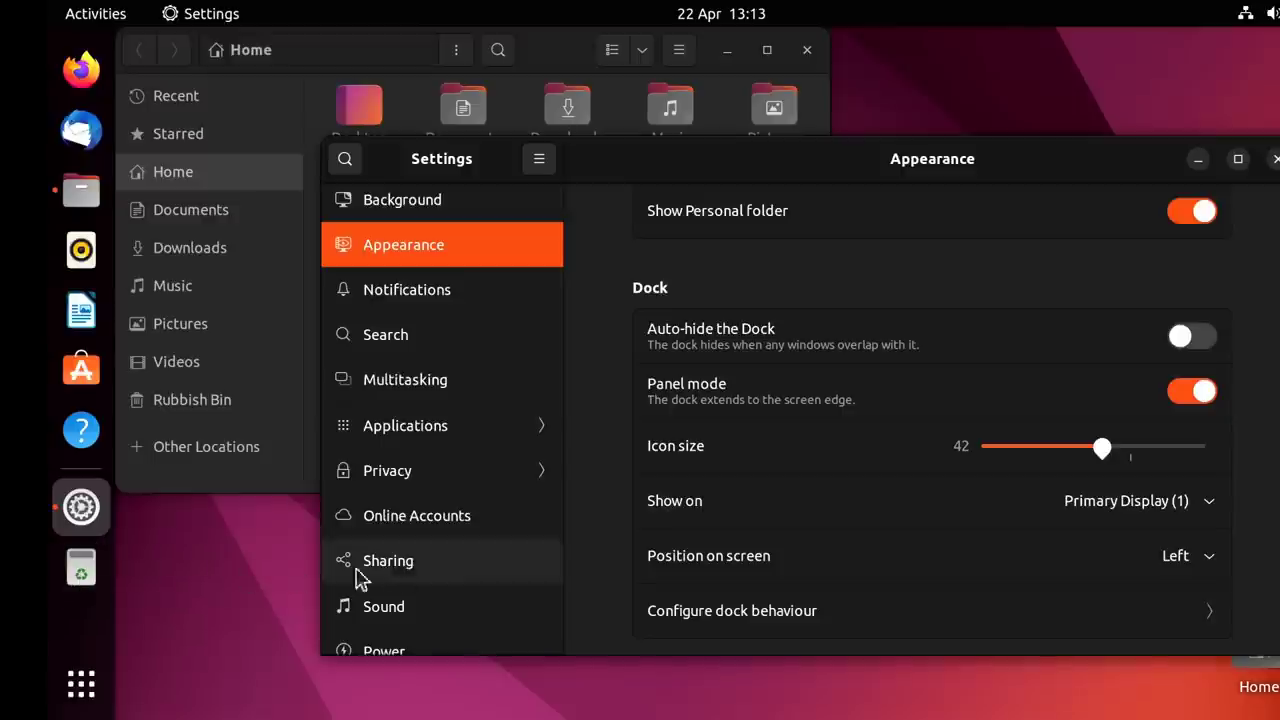
{"action": "left_click", "coordinate": [1214, 618]}
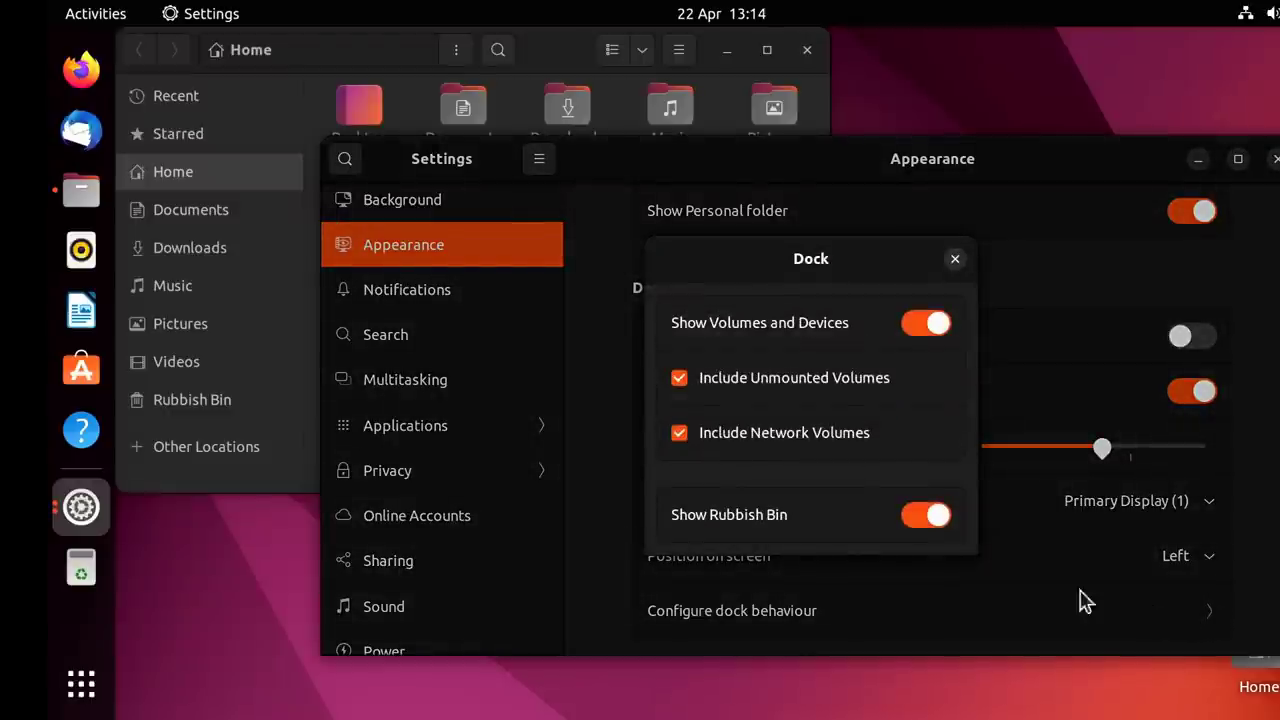
{"action": "left_click", "coordinate": [921, 520]}
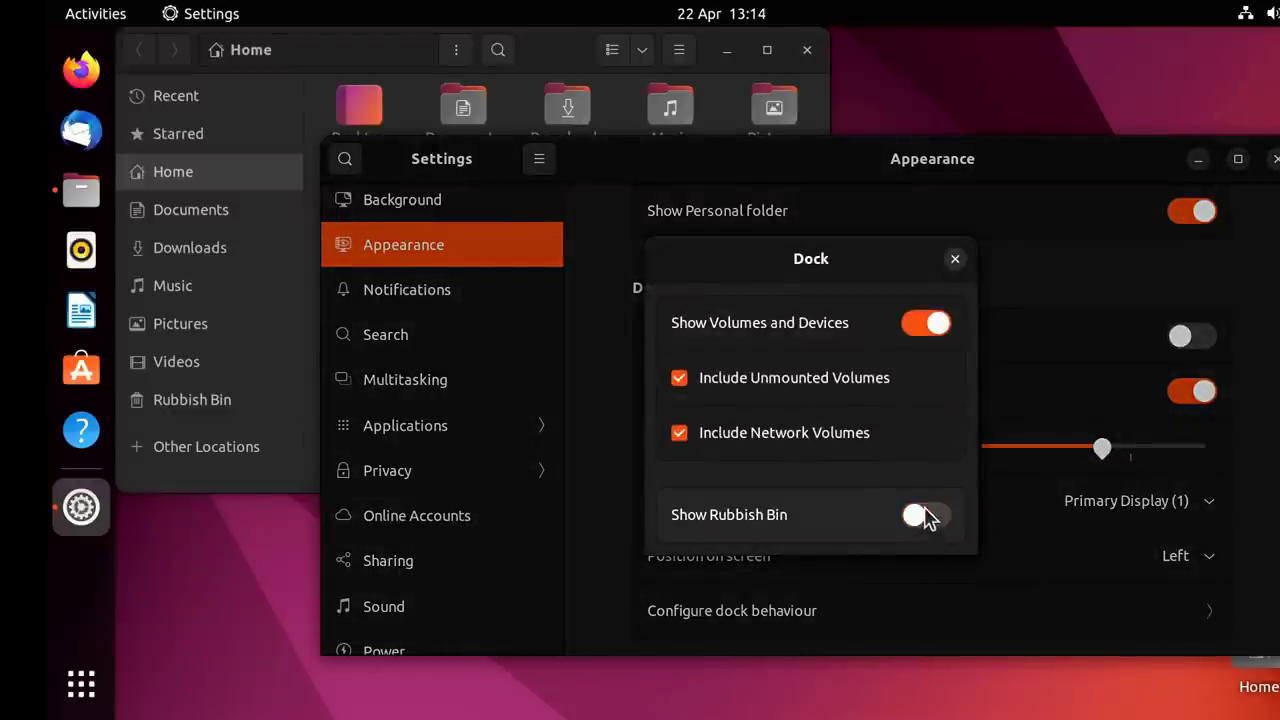
{"action": "left_click", "coordinate": [941, 522]}
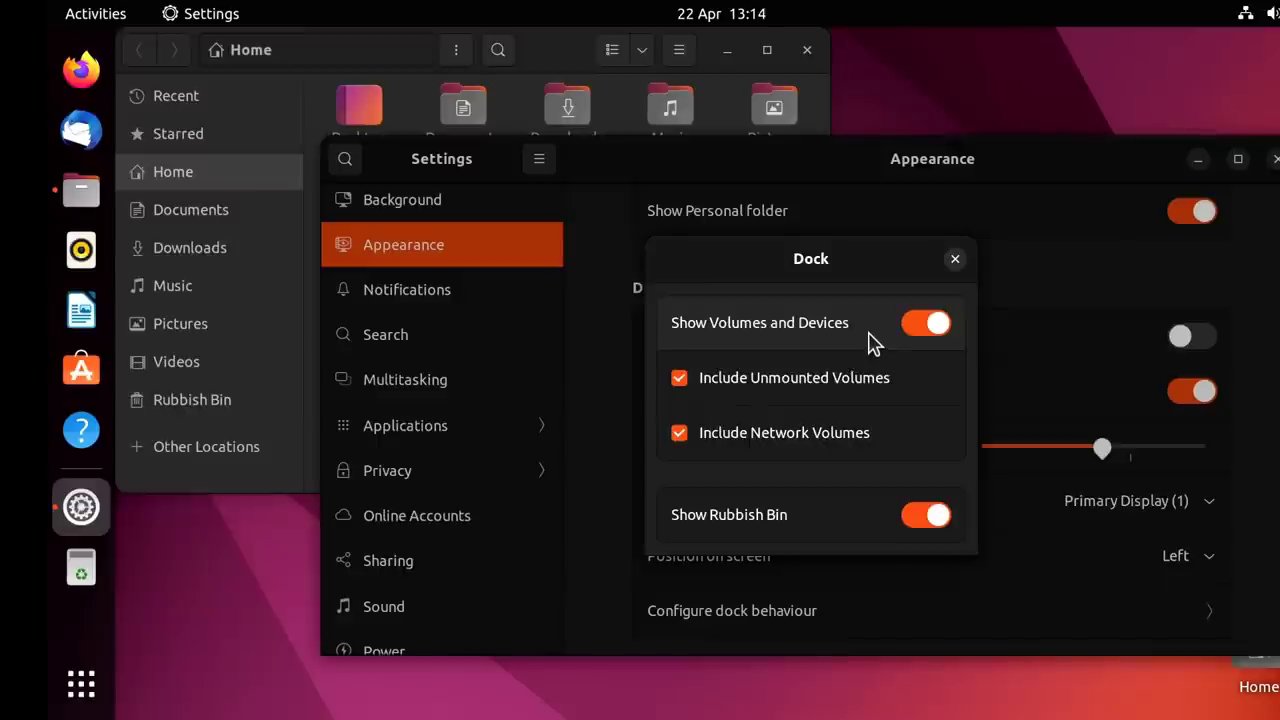
{"action": "left_click", "coordinate": [956, 261]}
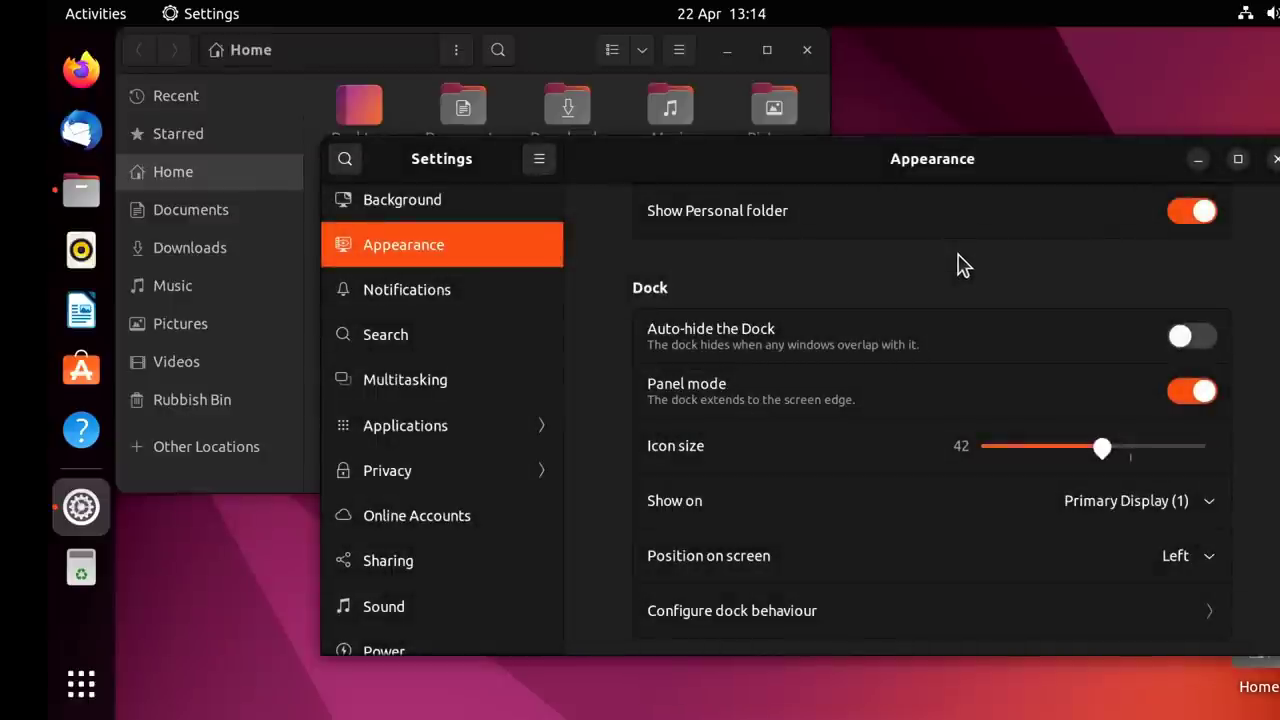
Set the dock icon size to 40, turning Panel mode off and then back on.
{"action": "left_click", "coordinate": [1187, 395]}
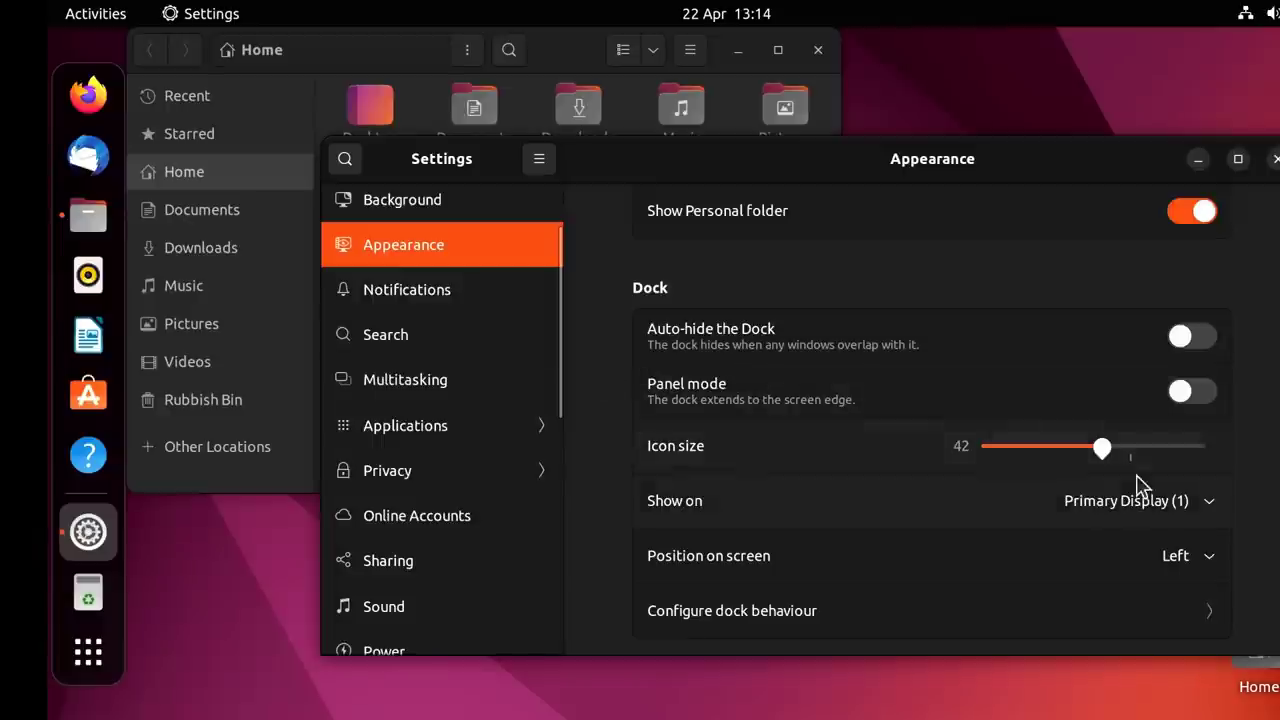
{"action": "mouse_move", "coordinate": [1113, 455]}
{"action": "left_mouse_down"}
{"action": "mouse_move", "coordinate": [1046, 463]}
{"action": "mouse_move", "coordinate": [1034, 451]}
{"action": "mouse_move", "coordinate": [1110, 462]}
{"action": "left_mouse_up"}
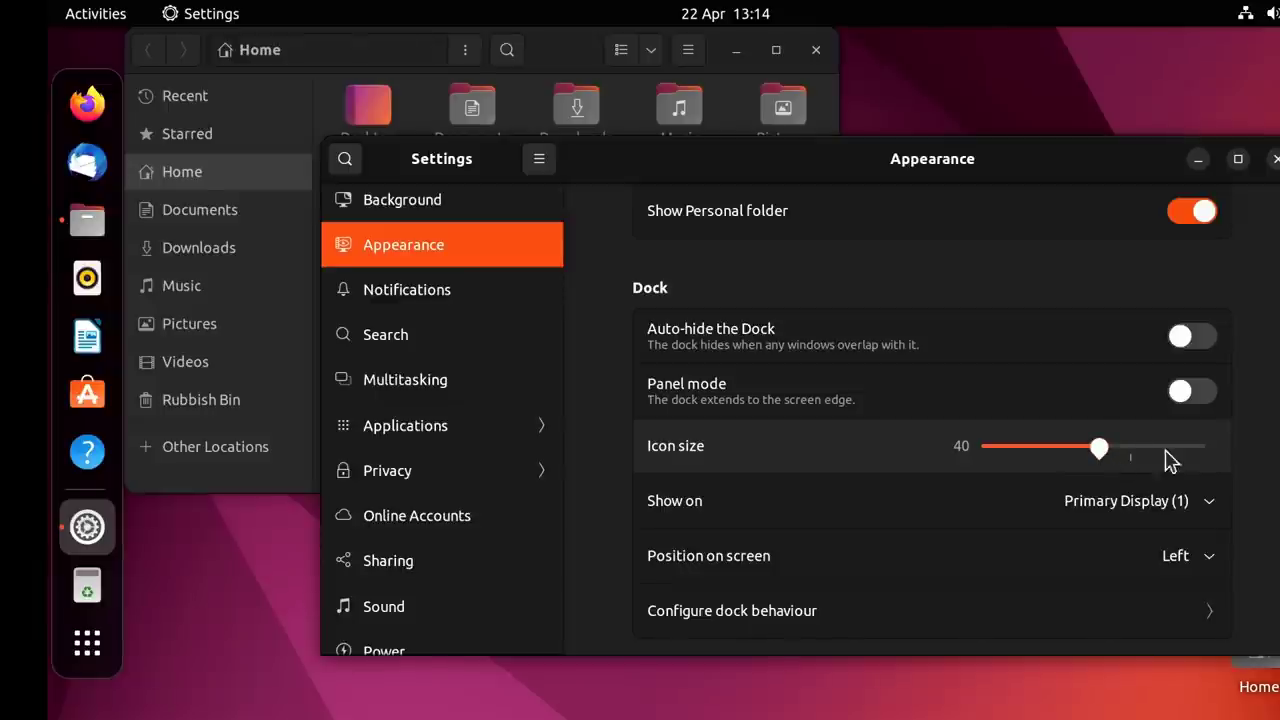
{"action": "left_click", "coordinate": [1194, 391]}
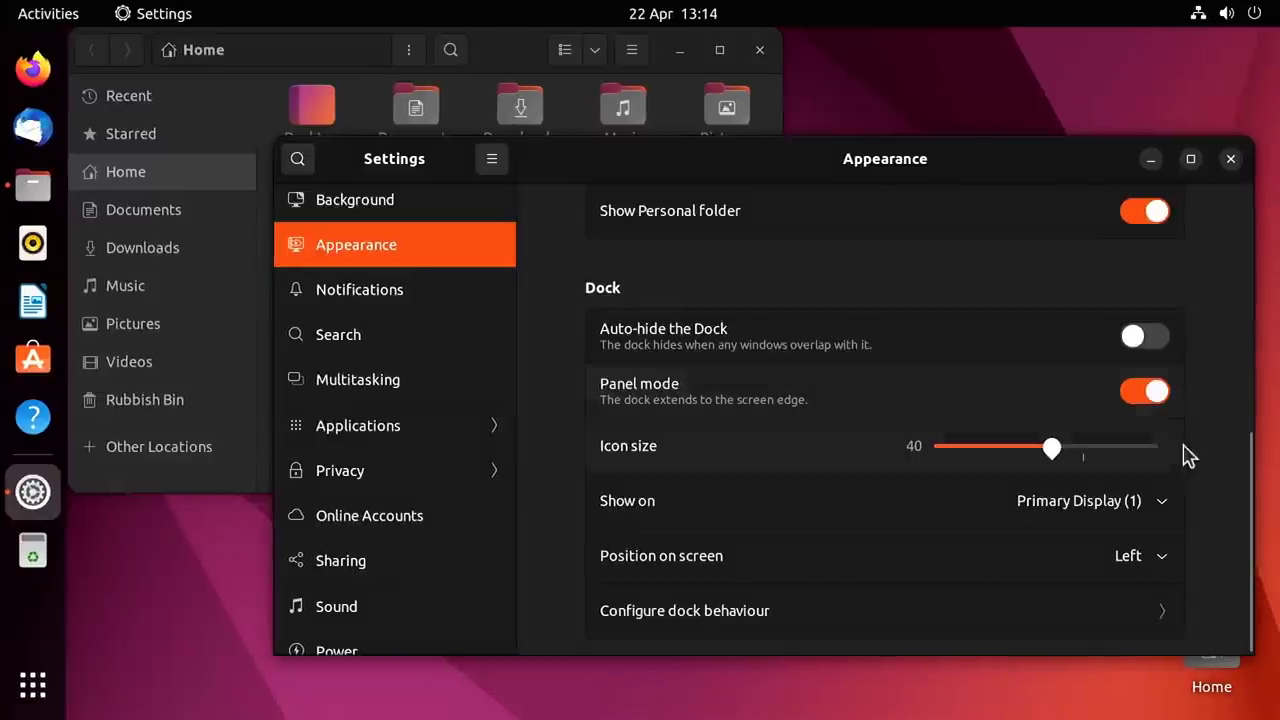
{"action": "left_click_drag", "start_coordinate": [1250, 563], "coordinate": [1237, 449]}
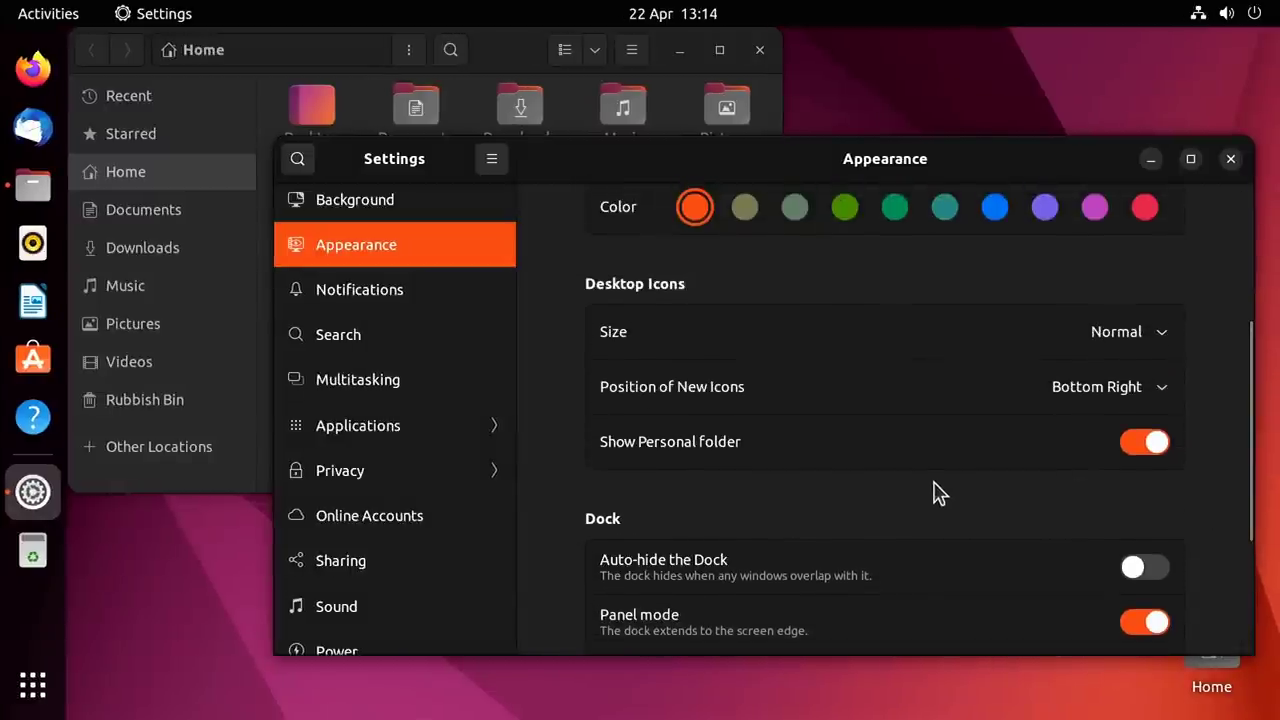
Move Settings up-left and toggle the desktop Home folder icon off and back on.
{"action": "left_click_drag", "start_coordinate": [985, 165], "coordinate": [842, 93]}
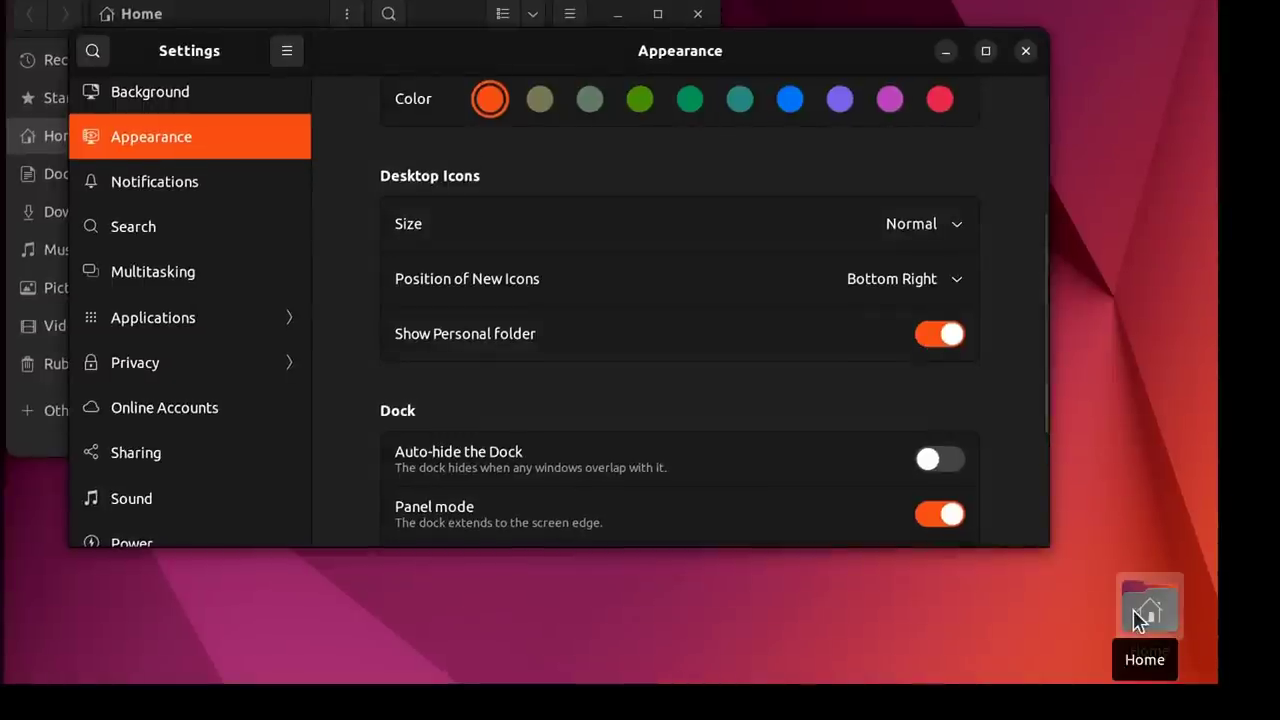
{"action": "left_click", "coordinate": [926, 335]}
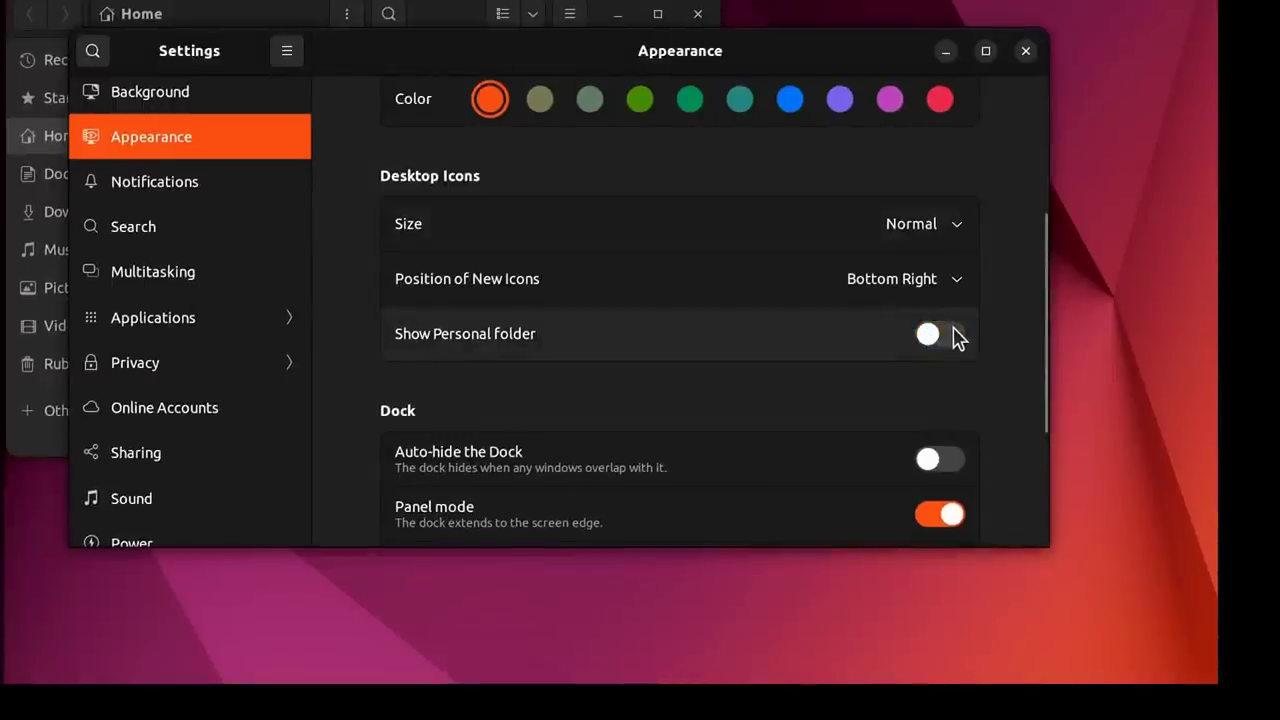
{"action": "left_click", "coordinate": [950, 334]}
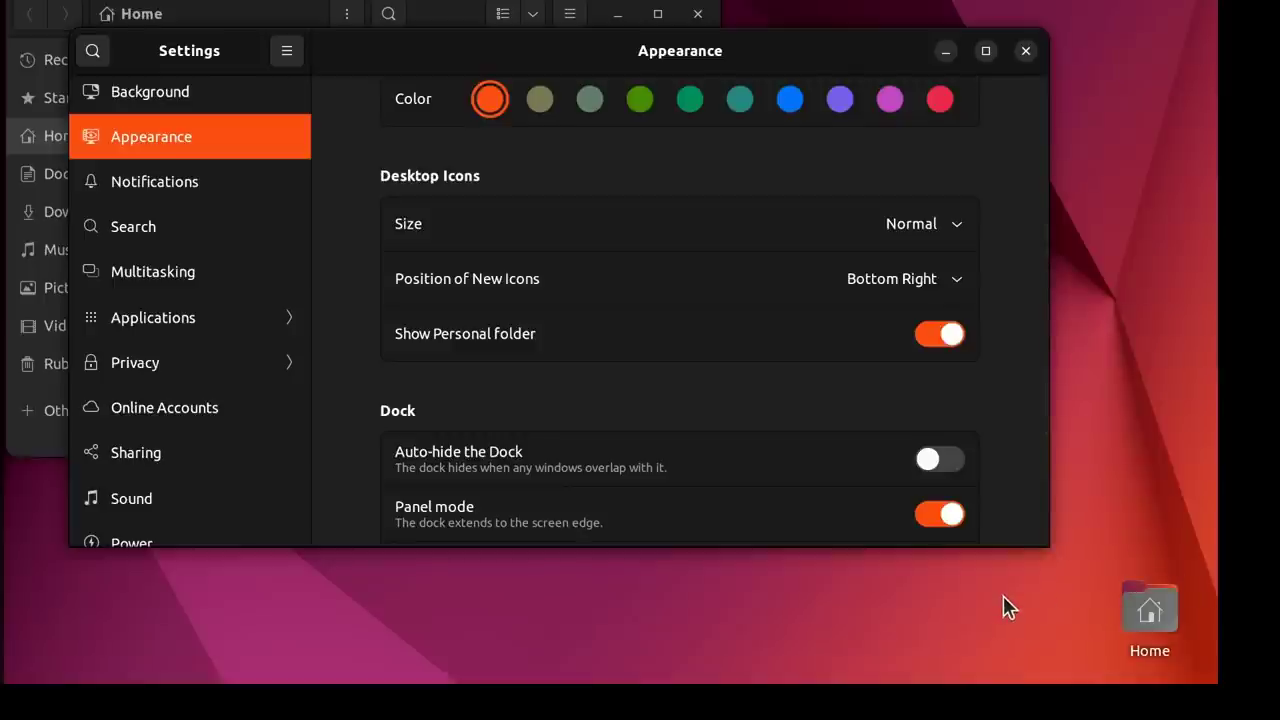
Keep new desktop icons at Bottom Right and close the Files window behind Settings.
{"action": "left_click", "coordinate": [929, 281]}
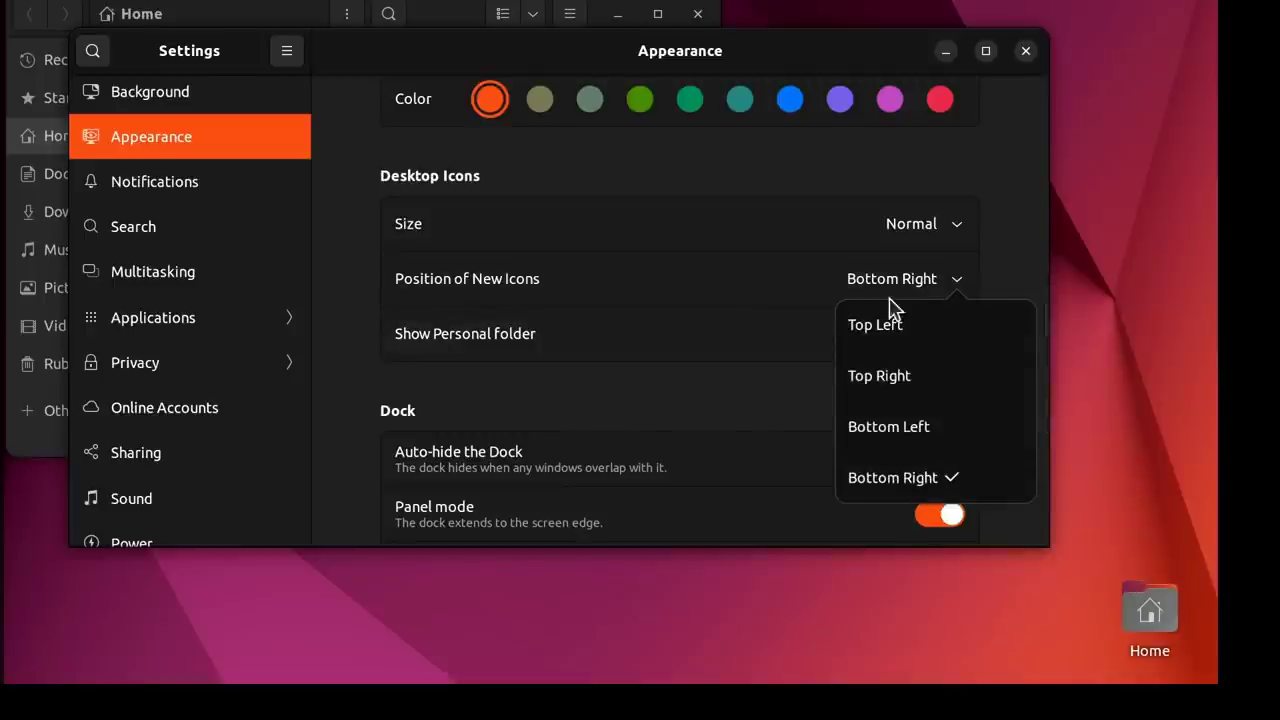
{"action": "left_click", "coordinate": [752, 431]}
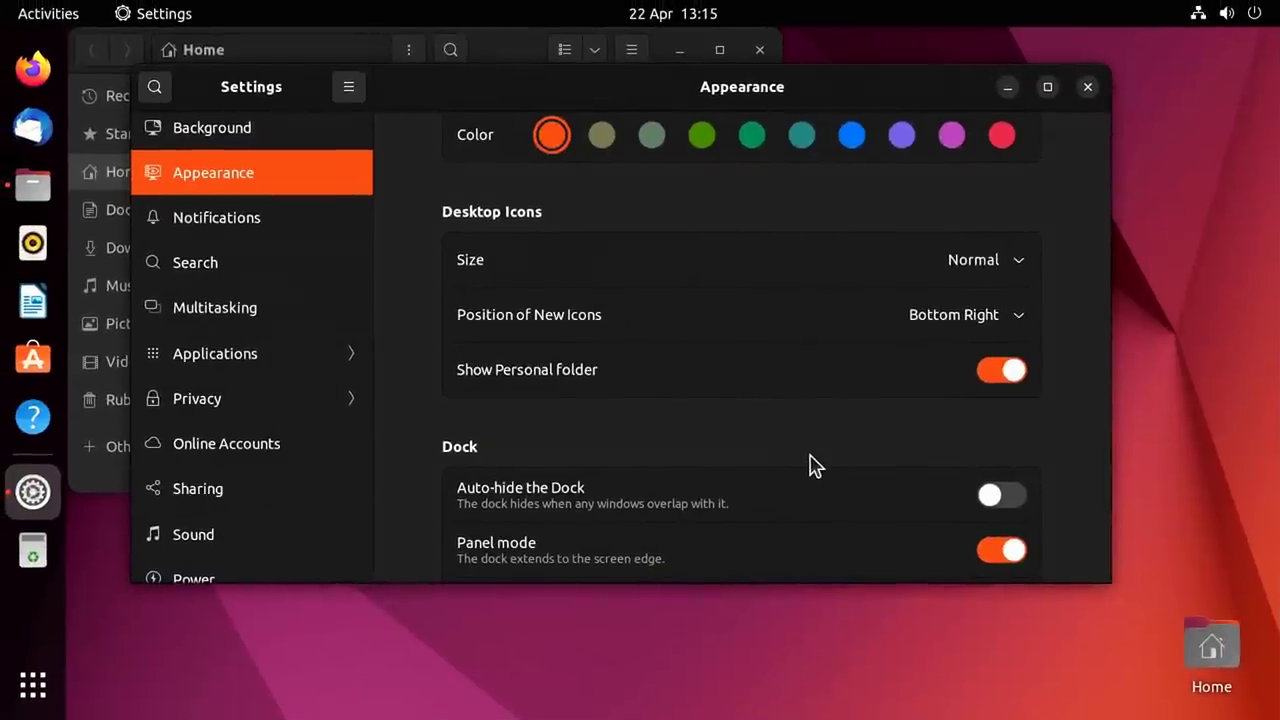
{"action": "left_click", "coordinate": [759, 49]}
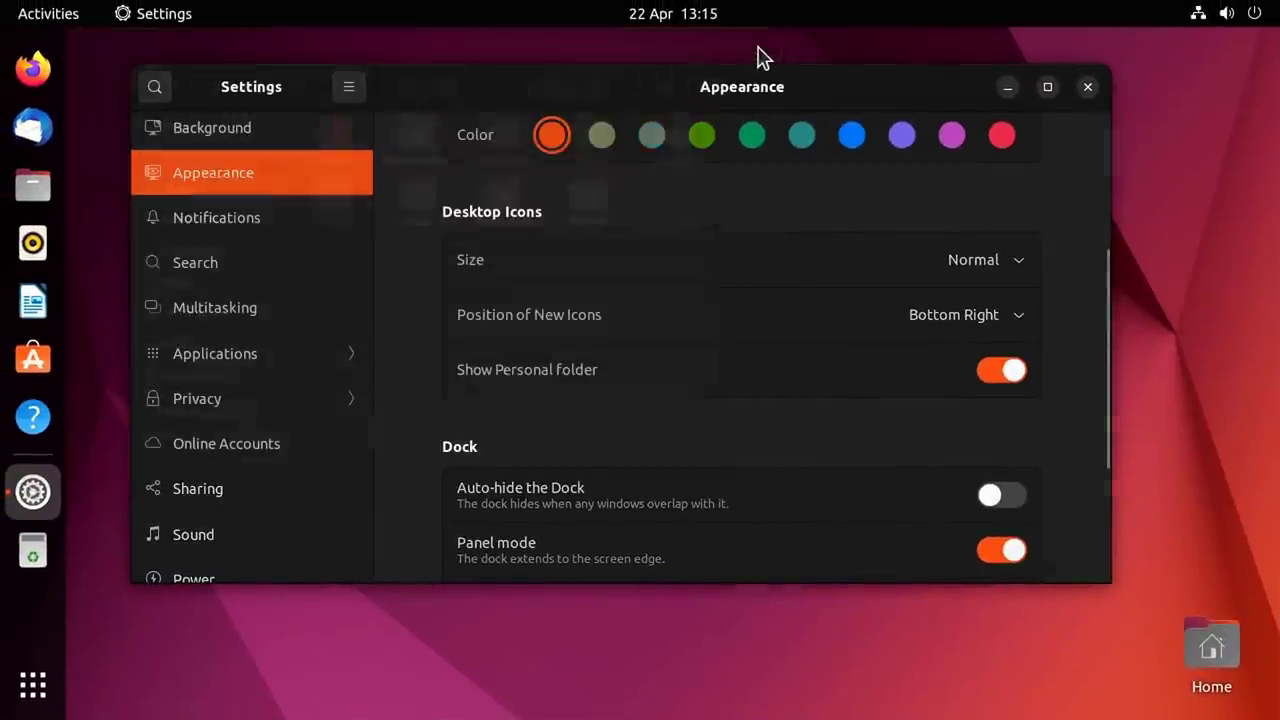
{"action": "left_click_drag", "start_coordinate": [807, 85], "coordinate": [852, 99]}
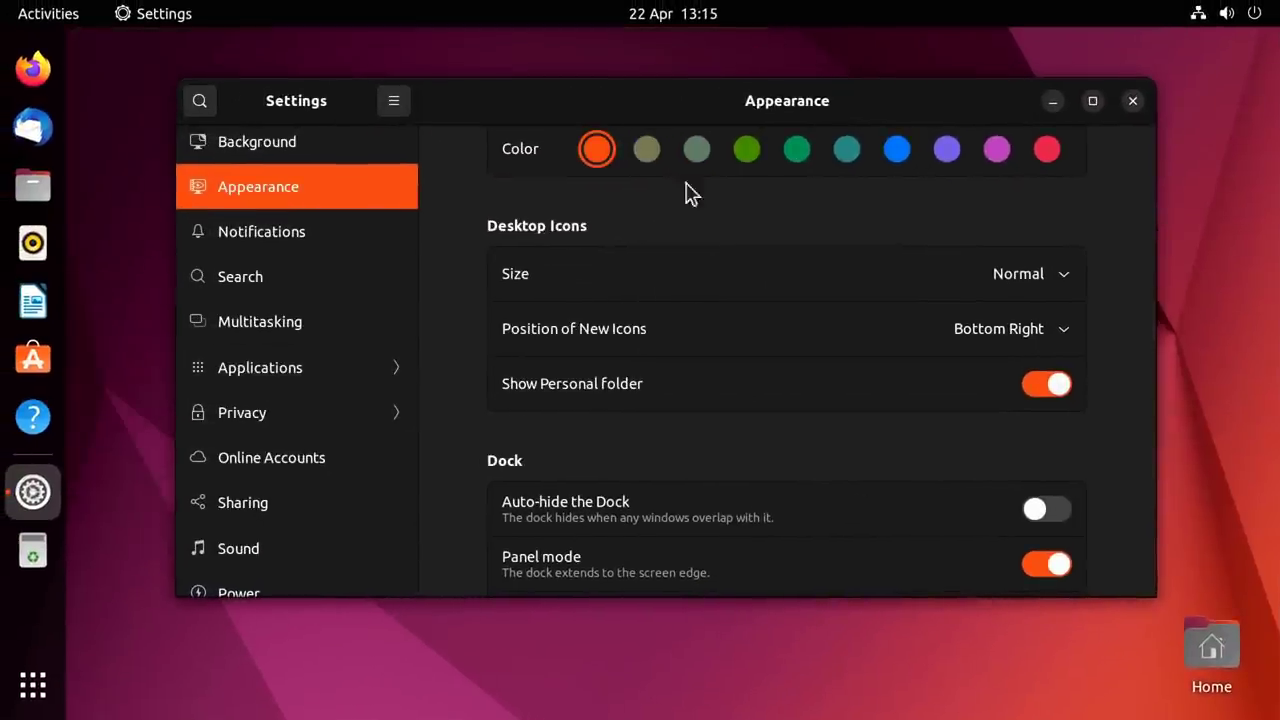
Open the Multitasking page and switch off Active Screen Edges.
{"action": "left_click", "coordinate": [288, 320]}
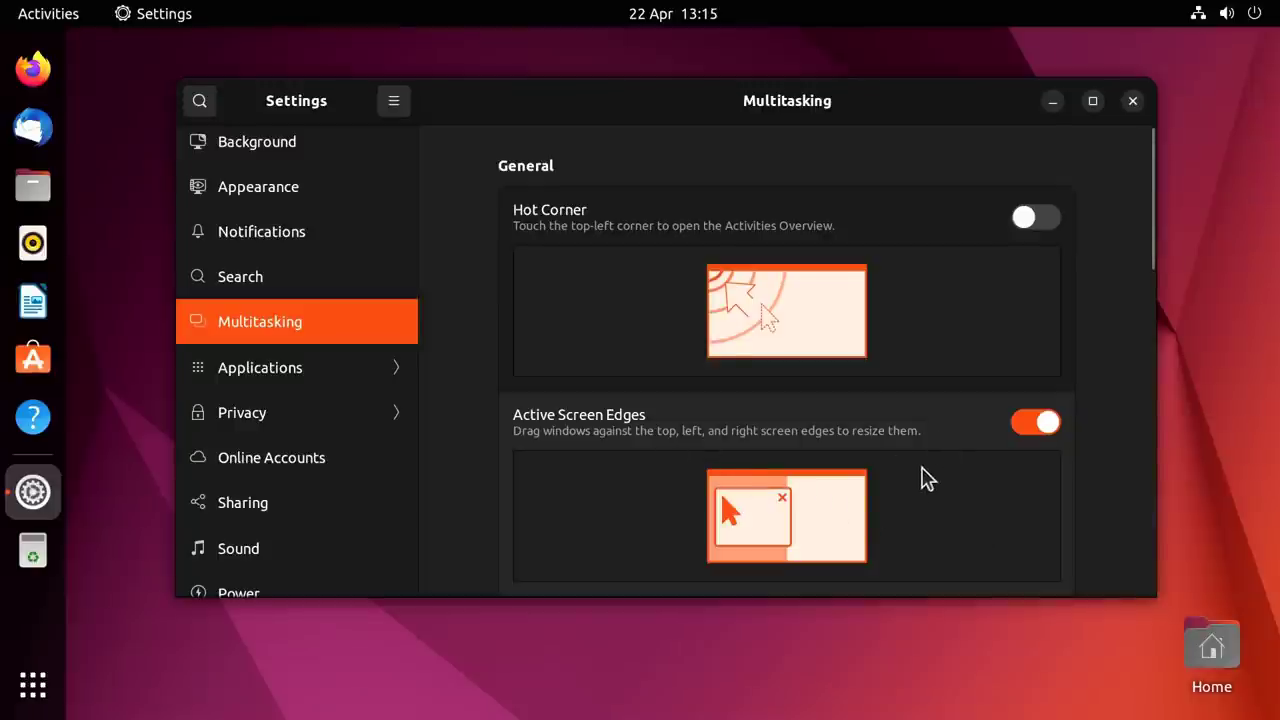
{"action": "left_click_drag", "start_coordinate": [666, 120], "coordinate": [634, 97]}
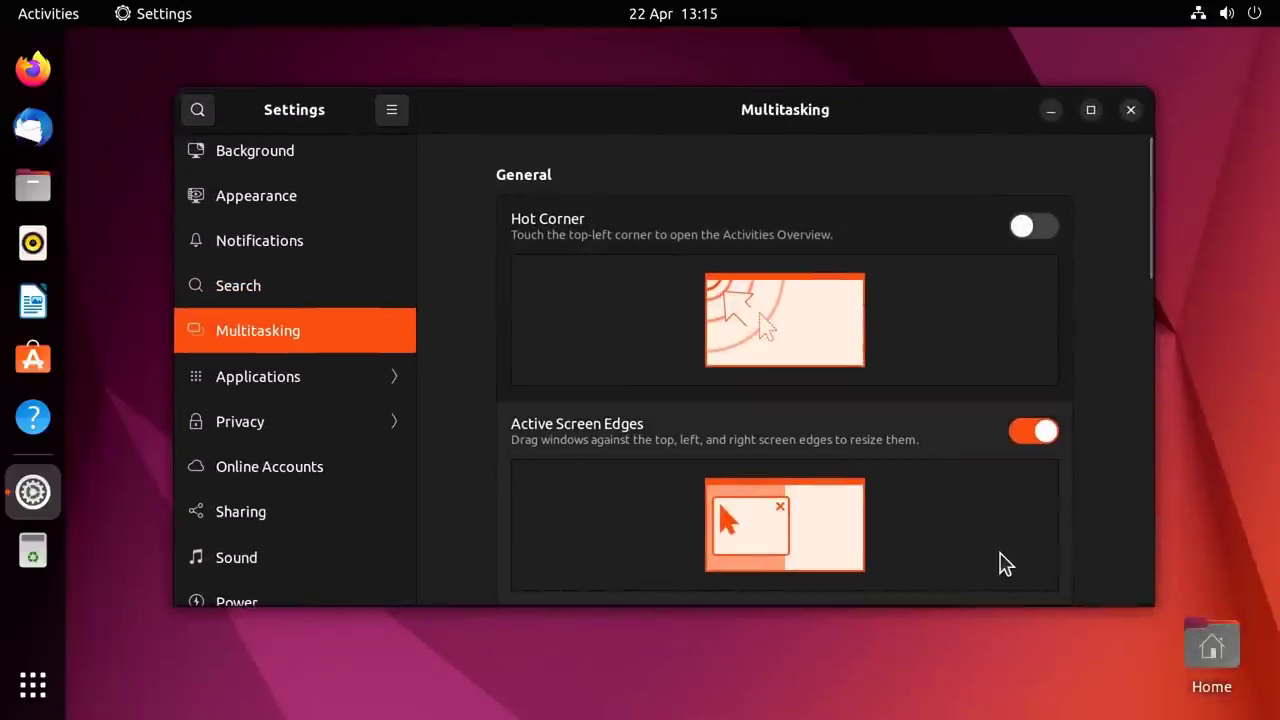
{"action": "left_click", "coordinate": [1023, 436]}
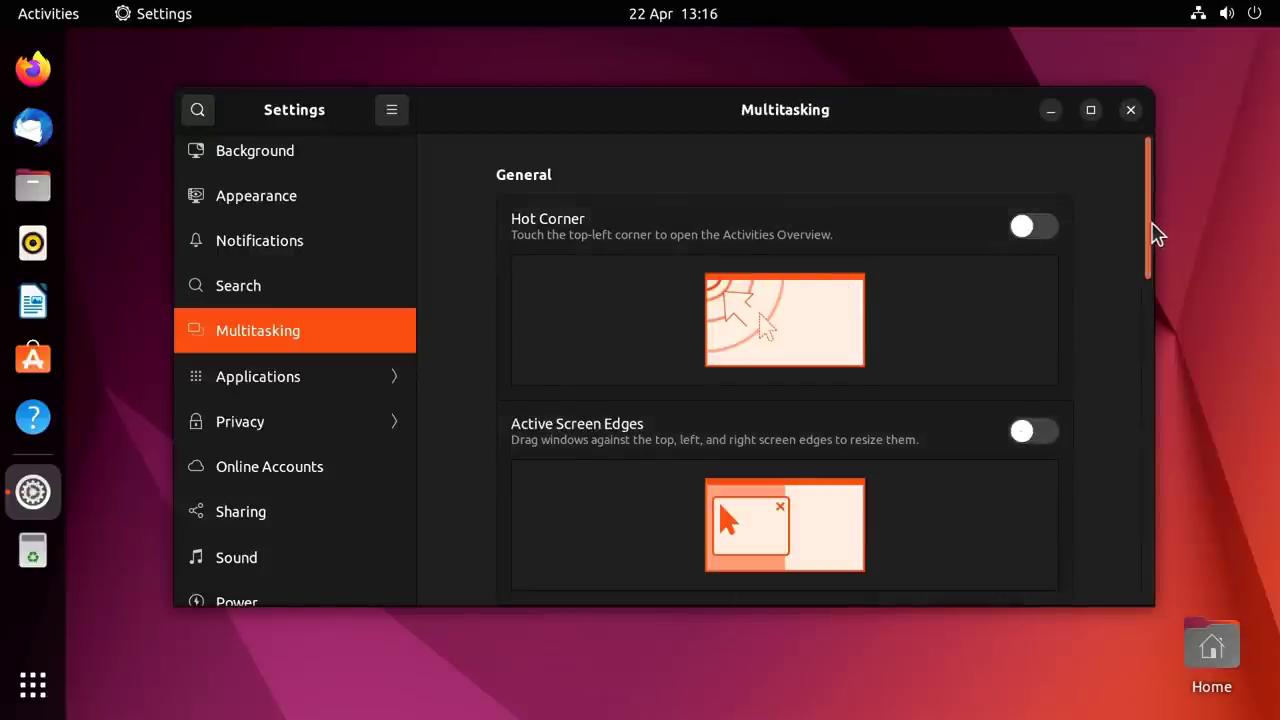
{"action": "left_click_drag", "start_coordinate": [1152, 234], "coordinate": [1152, 383]}
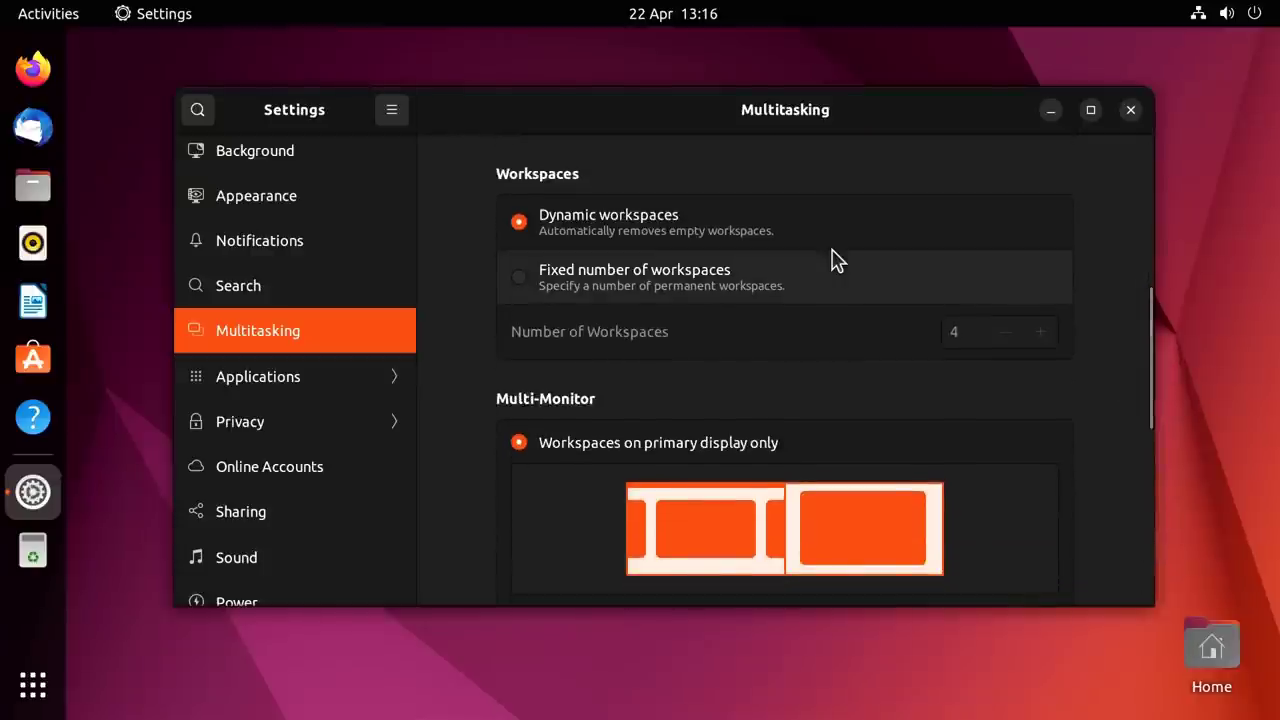
{"action": "left_click_drag", "start_coordinate": [1148, 366], "coordinate": [1077, 200]}
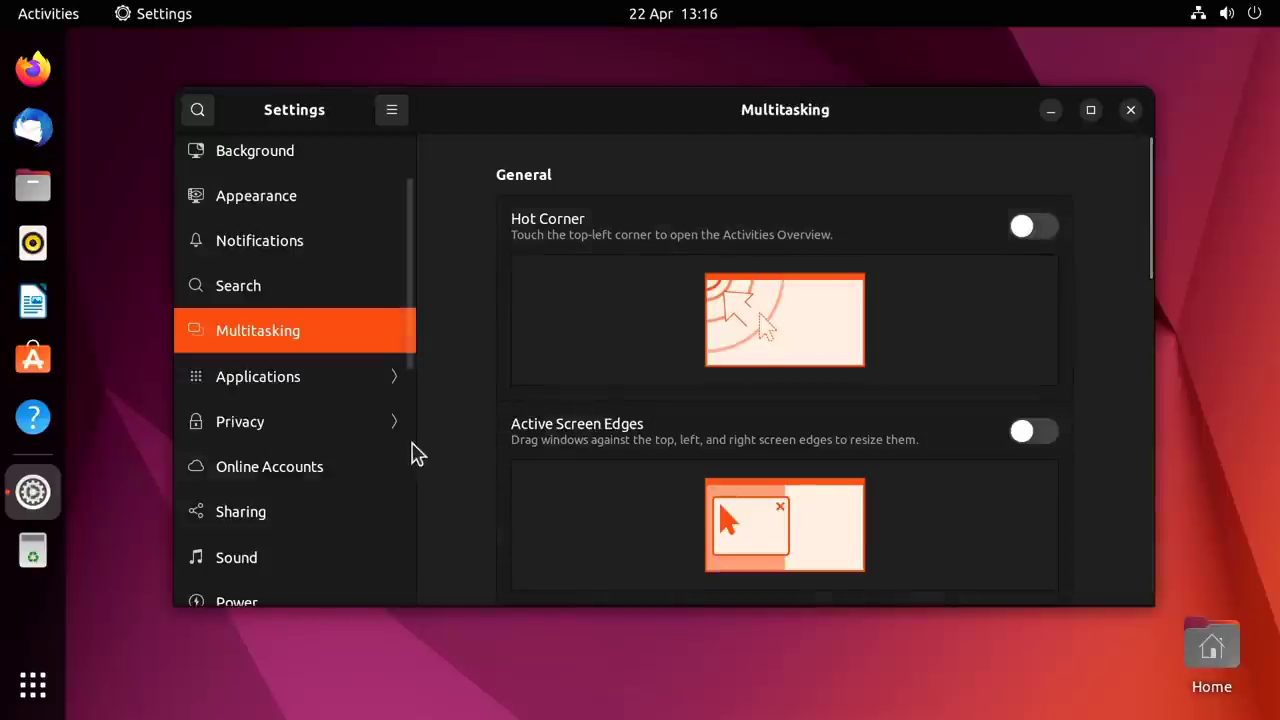
Open the Power page and switch on Show Battery Percentage.
{"action": "left_click", "coordinate": [414, 372]}
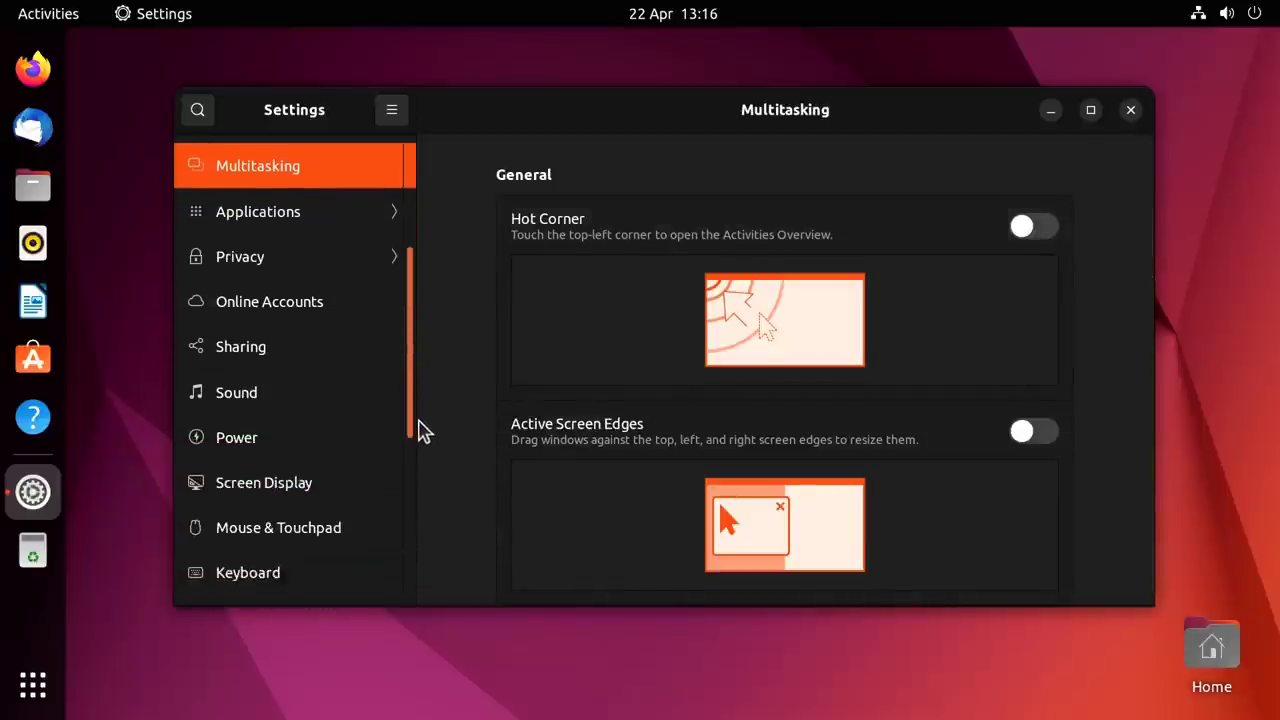
{"action": "scroll", "coordinate": [400, 428], "scroll_direction": "down", "scroll_amount": 1}
{"action": "left_click", "coordinate": [266, 400]}
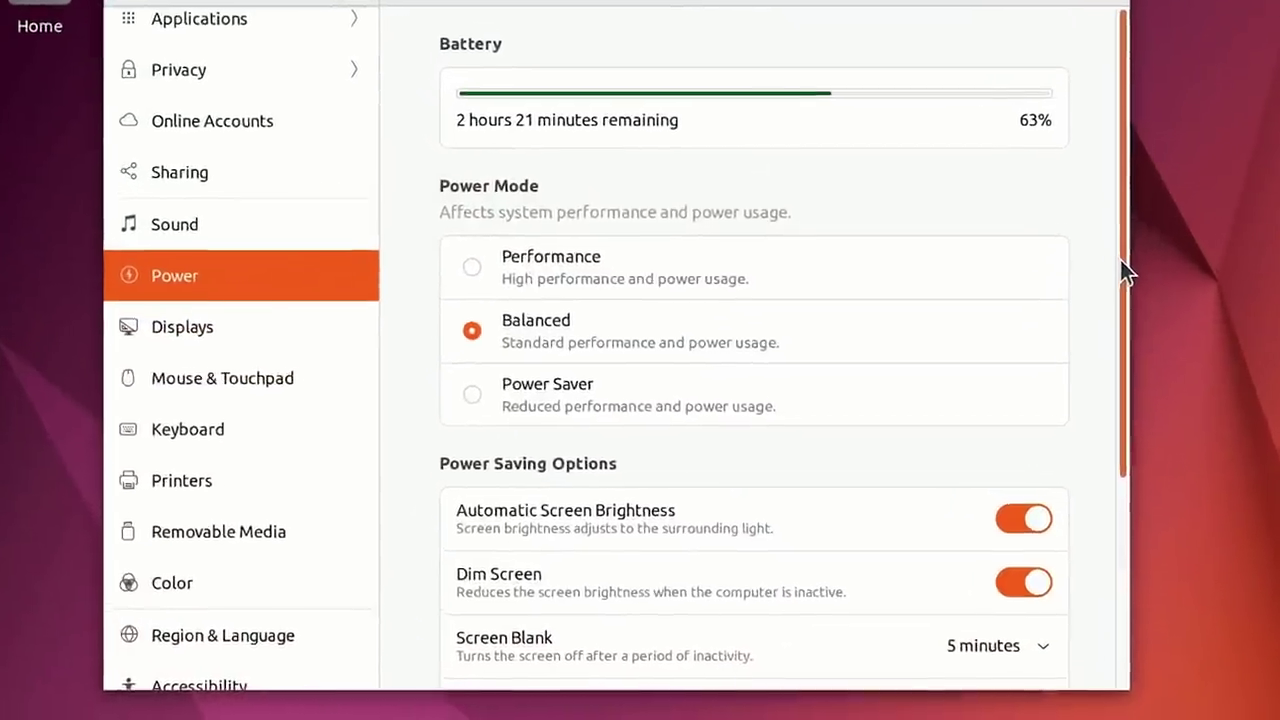
{"action": "left_click_drag", "start_coordinate": [1091, 316], "coordinate": [1089, 498]}
{"action": "left_click_drag", "start_coordinate": [1146, 436], "coordinate": [1150, 560]}
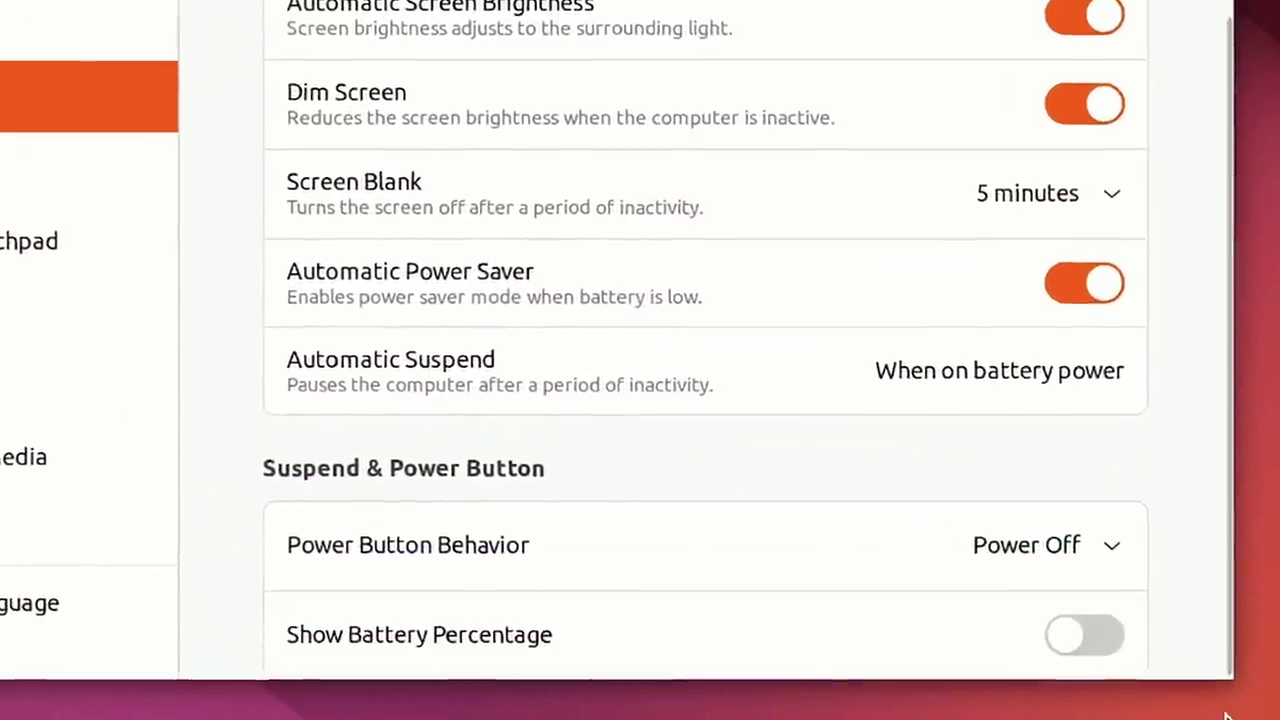
{"action": "left_click", "coordinate": [1089, 633]}
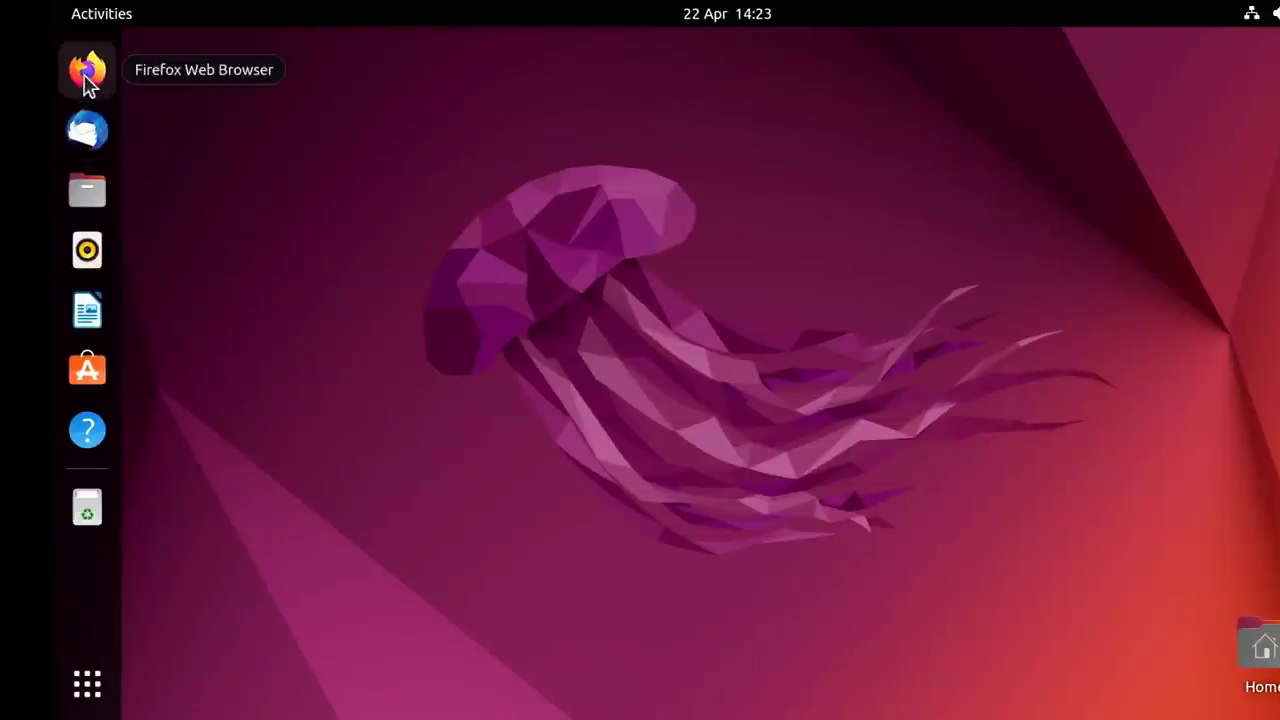
Launch Firefox and LibreOffice Writer from the dock, moving each window right and down.
{"action": "left_click", "coordinate": [86, 72]}
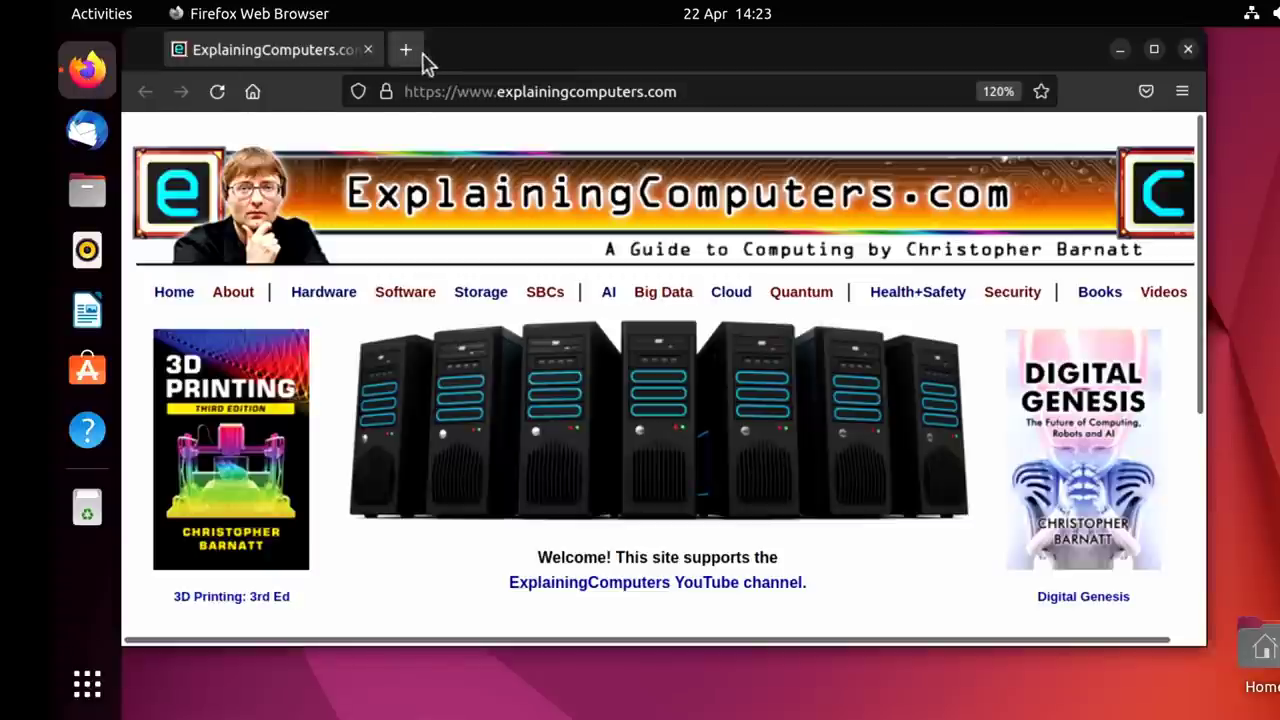
{"action": "left_click_drag", "start_coordinate": [441, 53], "coordinate": [711, 114]}
{"action": "left_click", "coordinate": [87, 312]}
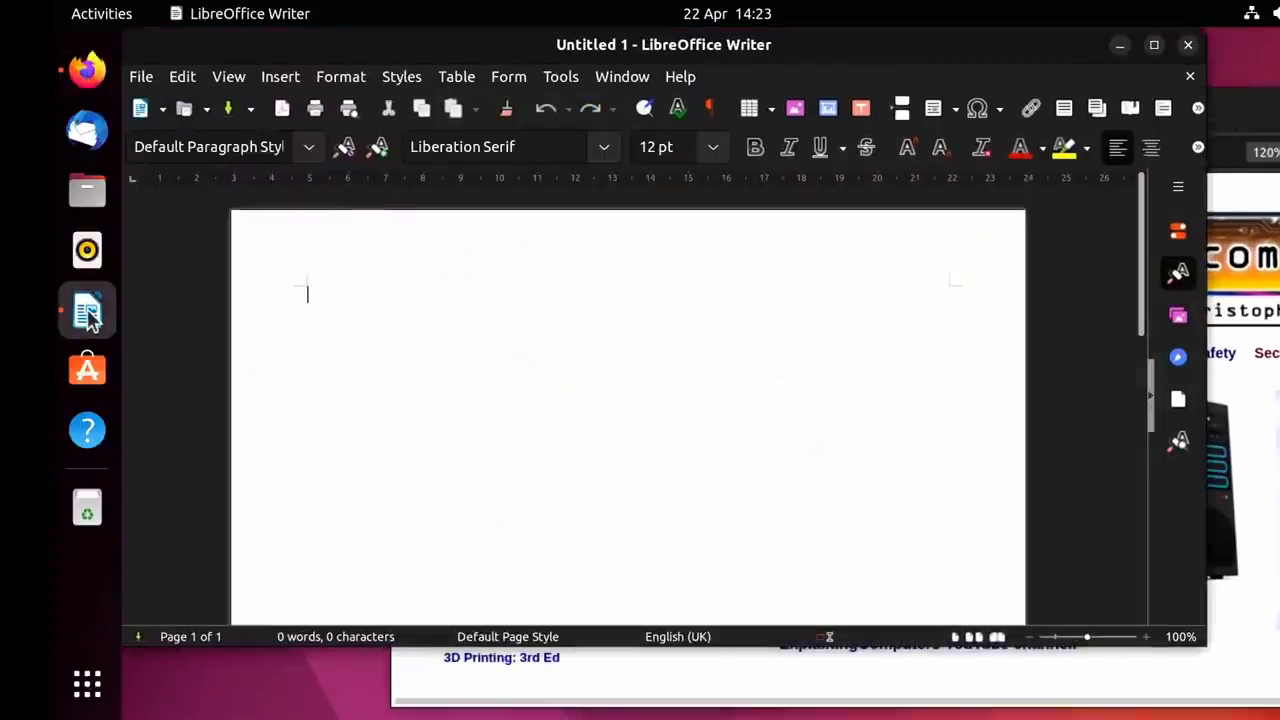
{"action": "left_click_drag", "start_coordinate": [414, 57], "coordinate": [440, 115]}
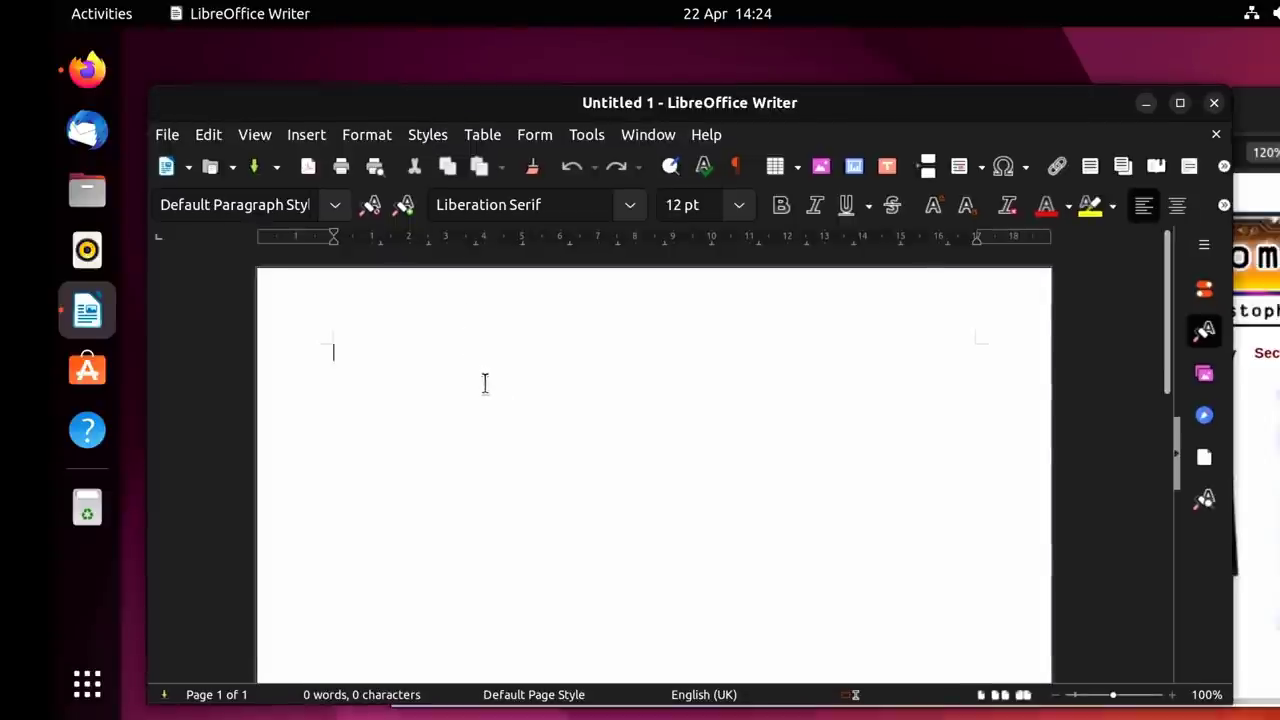
Select the word Hello and set its font size to 96 pt.
{"action": "key", "text": "ctrl+a"}
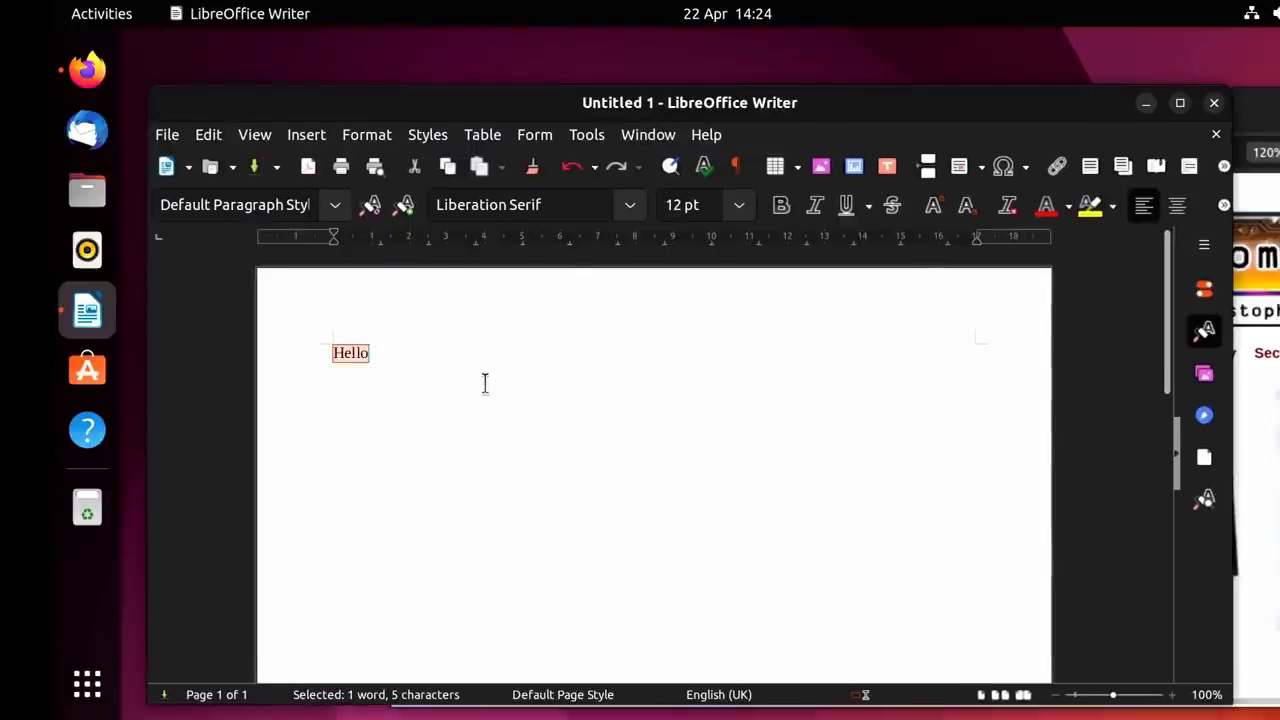
{"action": "left_click", "coordinate": [739, 205]}
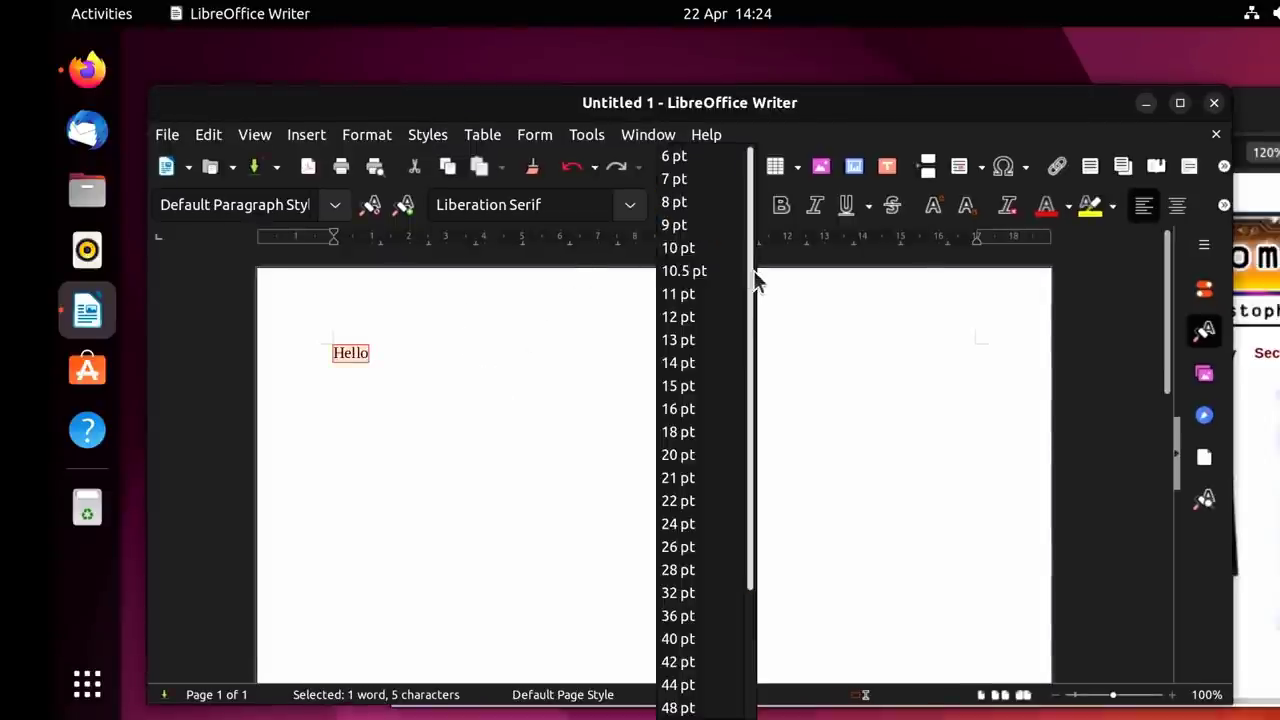
{"action": "left_click_drag", "start_coordinate": [753, 270], "coordinate": [754, 500]}
{"action": "left_click", "coordinate": [680, 708]}
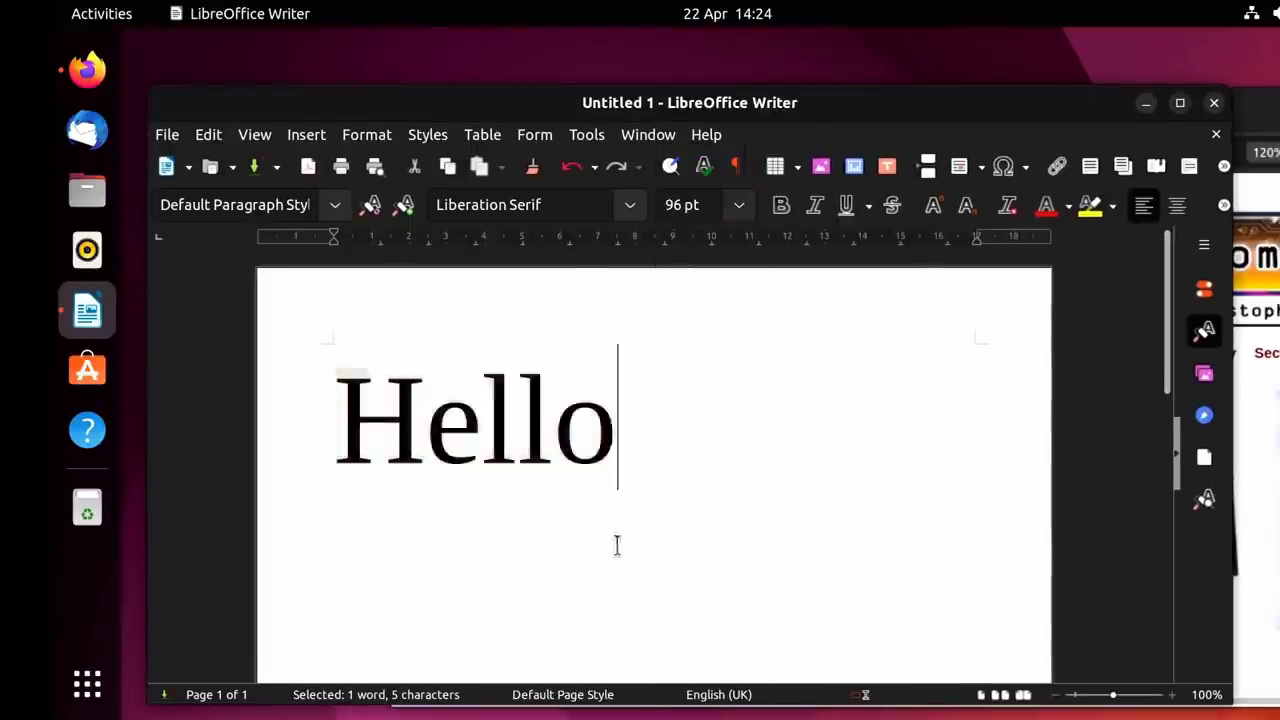
{"action": "left_click", "coordinate": [637, 563]}
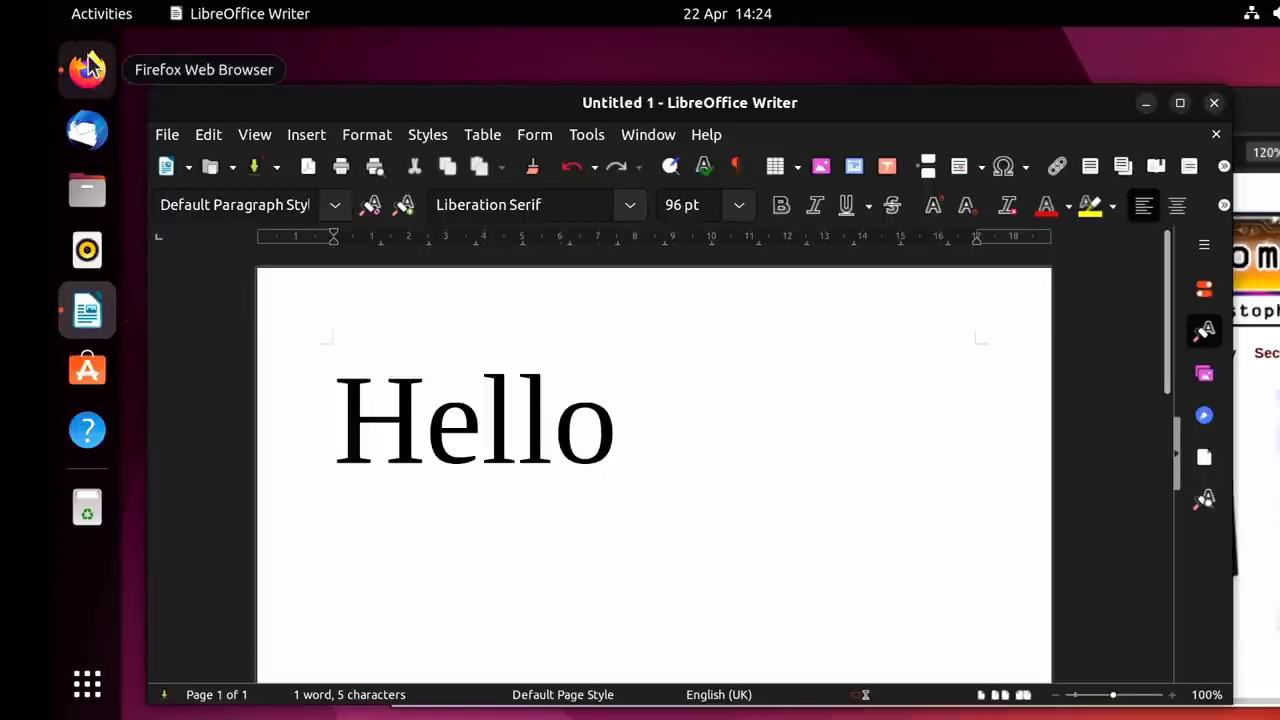
Create a new blank text document via File > New > Text Document.
{"action": "left_click", "coordinate": [298, 340]}
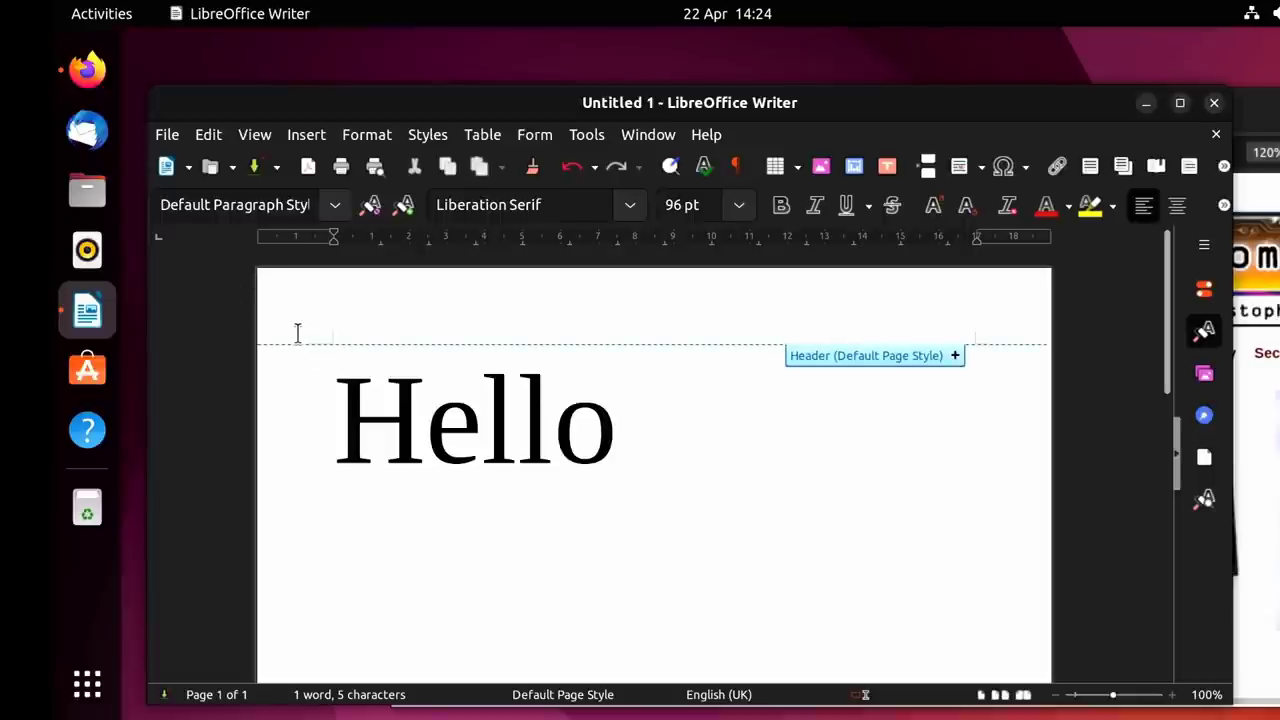
{"action": "left_click", "coordinate": [174, 135]}
{"action": "mouse_move", "coordinate": [212, 128]}
{"action": "left_click", "coordinate": [551, 133]}
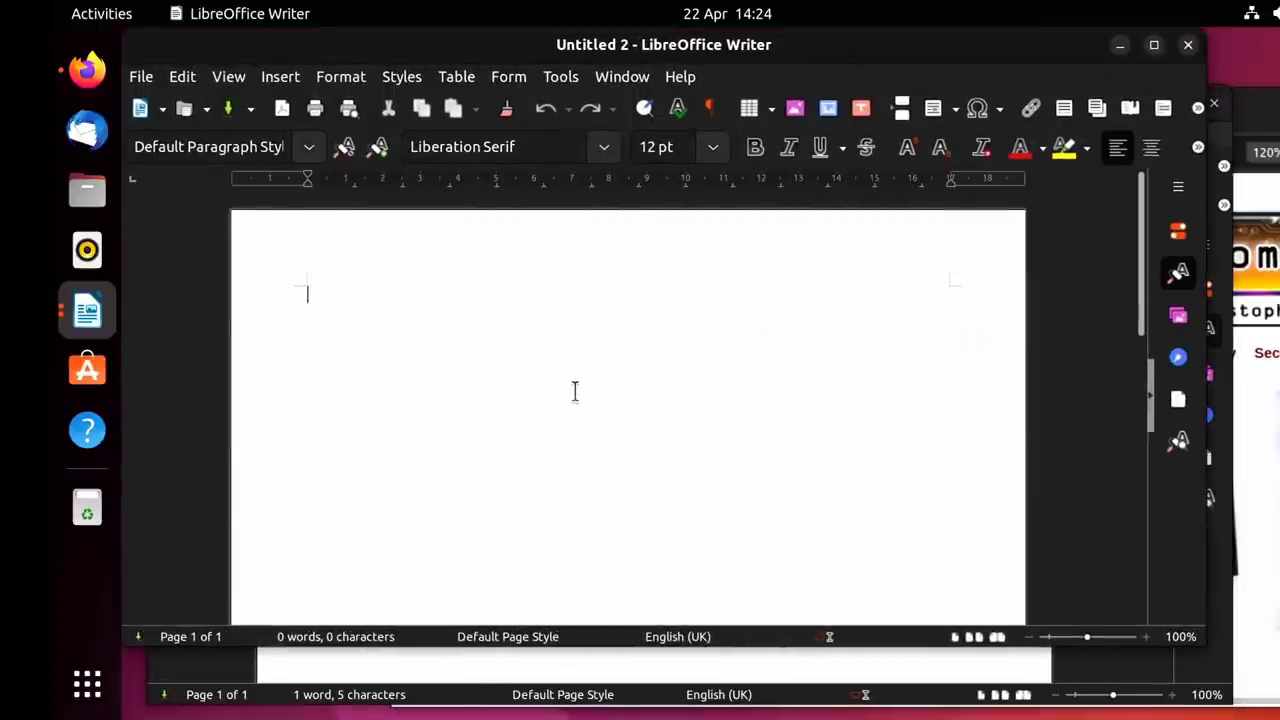
Type Goodbye and set its font size to 96 pt.
{"action": "type", "text": "Goodbye"}
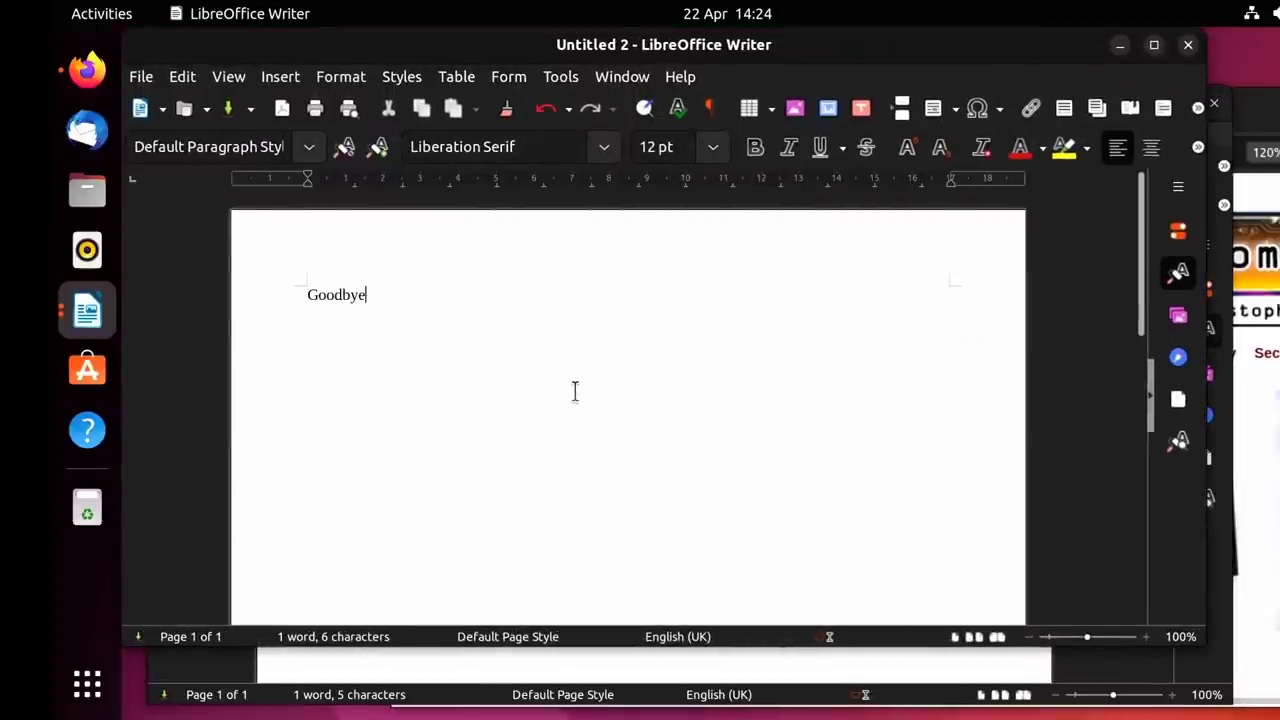
{"action": "key", "text": "ctrl+a"}
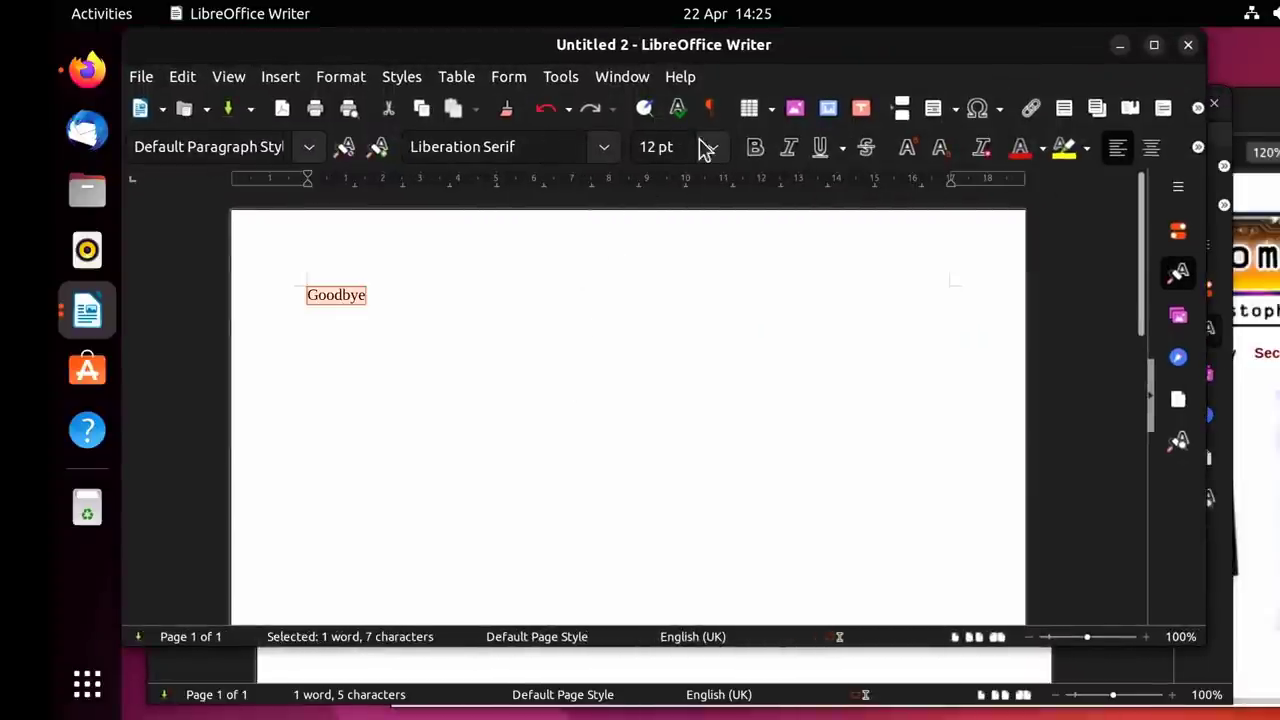
{"action": "left_click", "coordinate": [712, 146]}
{"action": "left_click_drag", "start_coordinate": [727, 218], "coordinate": [714, 409]}
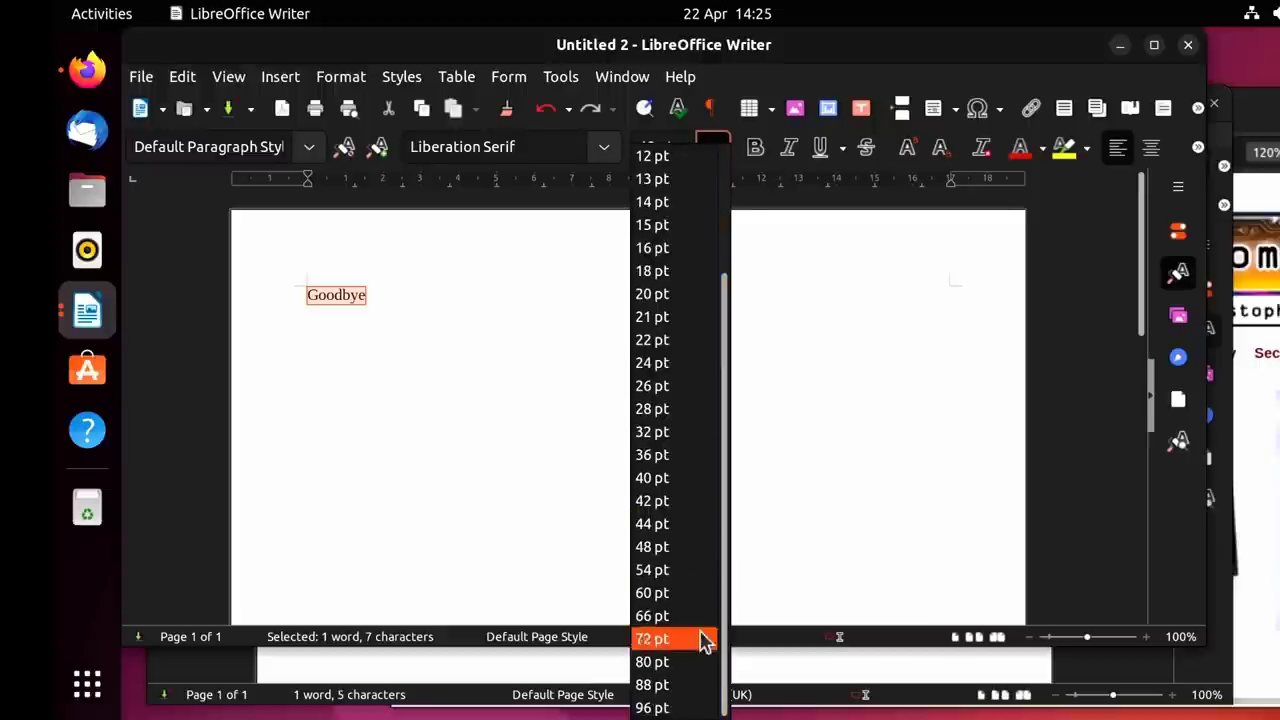
{"action": "left_click", "coordinate": [703, 708]}
{"action": "left_click", "coordinate": [644, 509]}
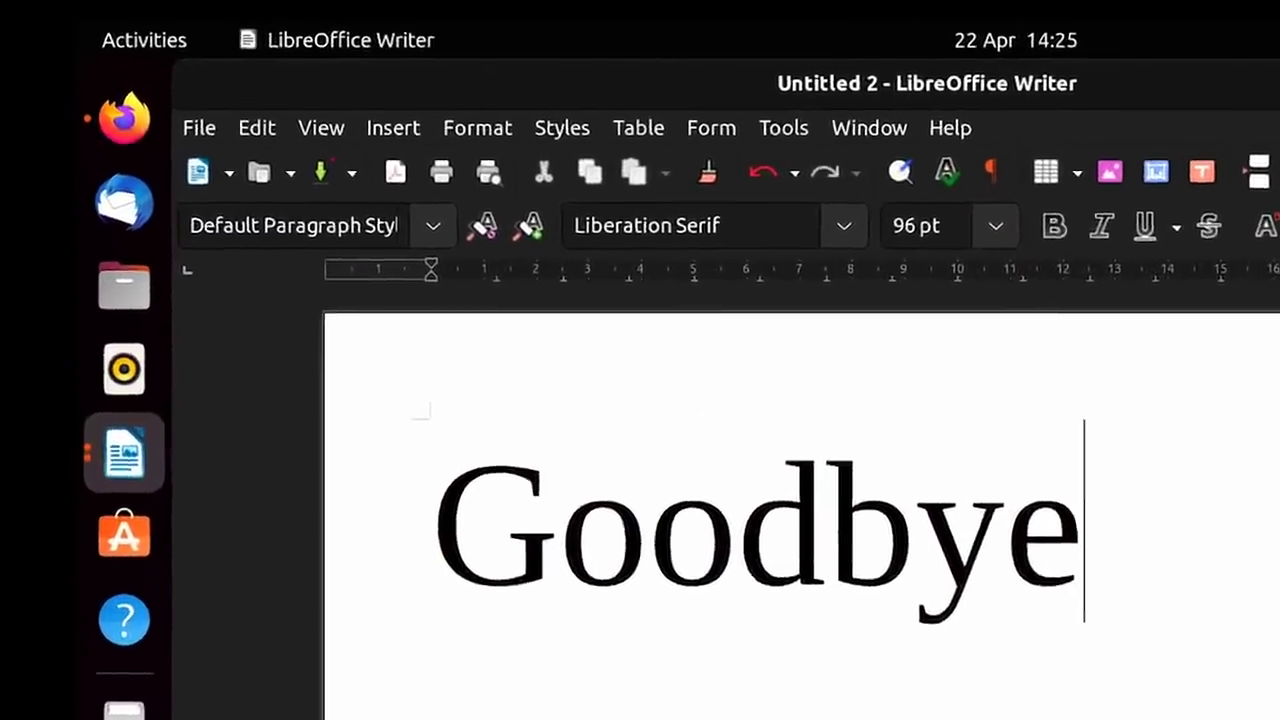
Switch between the Hello and Goodbye Writer windows via dock previews and the top-bar menu, ending on Untitled 1.
{"action": "left_click", "coordinate": [120, 474]}
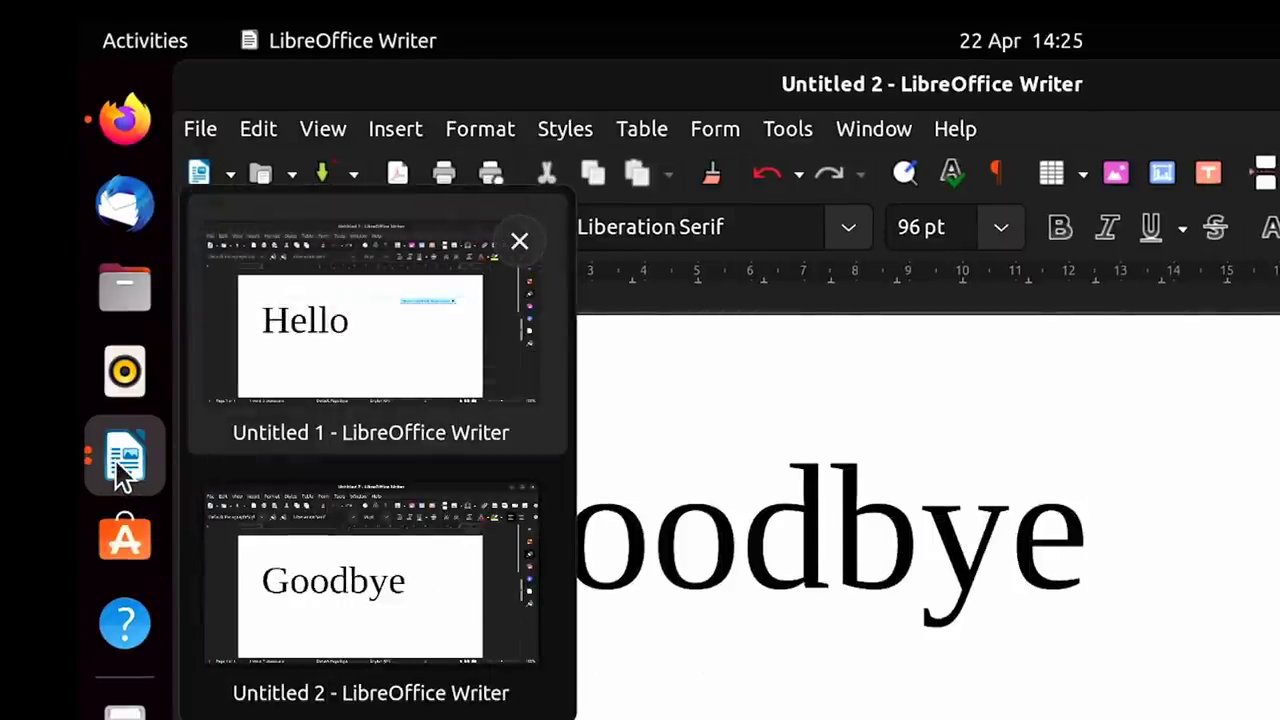
{"action": "left_click", "coordinate": [346, 345]}
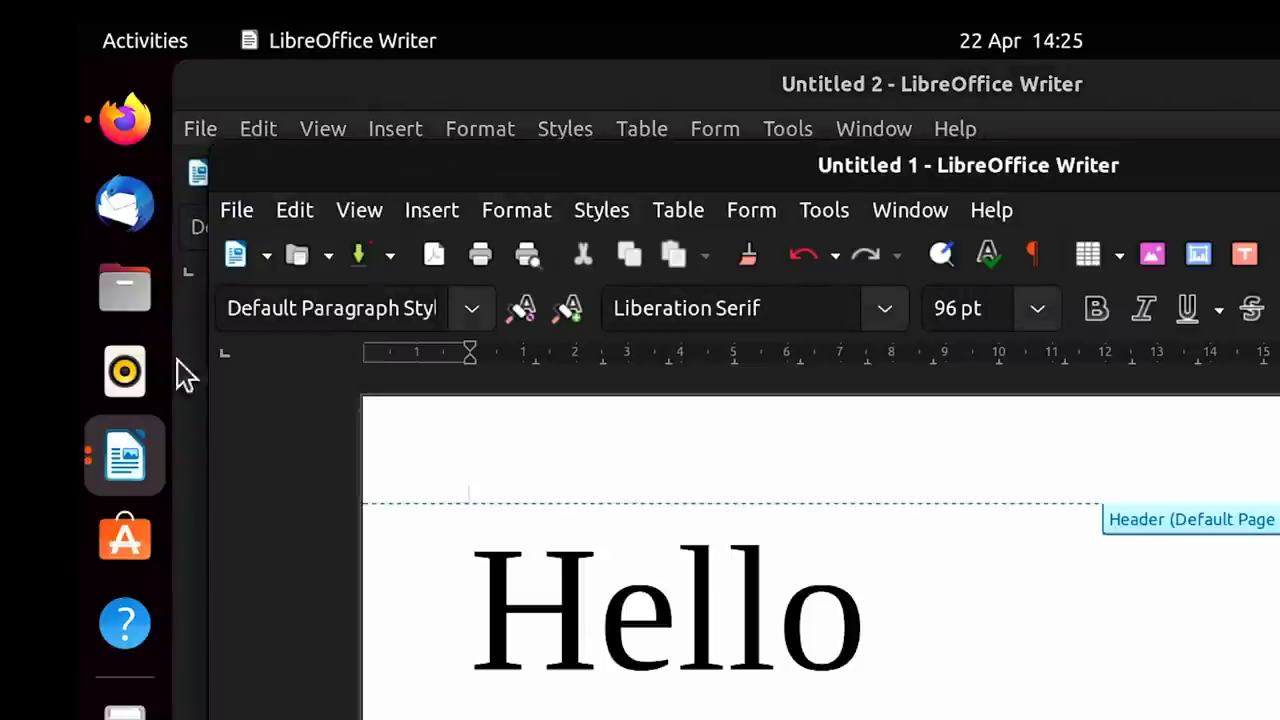
{"action": "left_click", "coordinate": [140, 460]}
{"action": "left_click", "coordinate": [389, 621]}
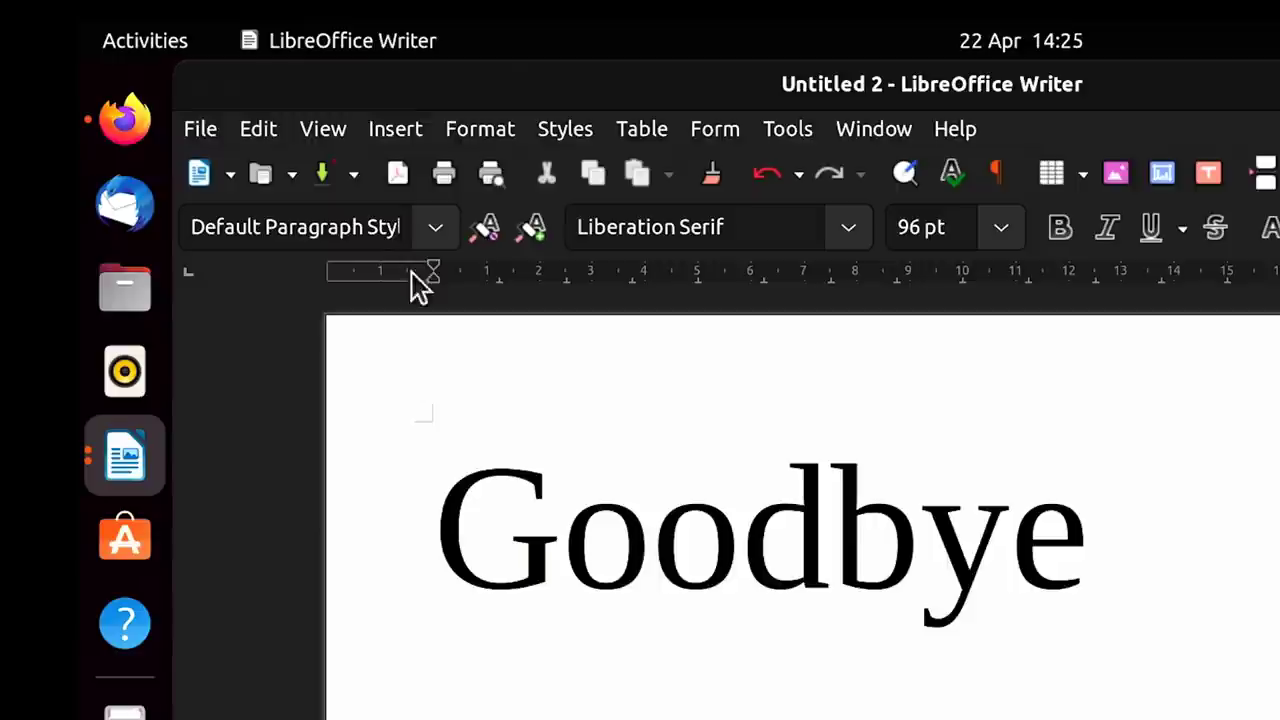
{"action": "left_click", "coordinate": [345, 38]}
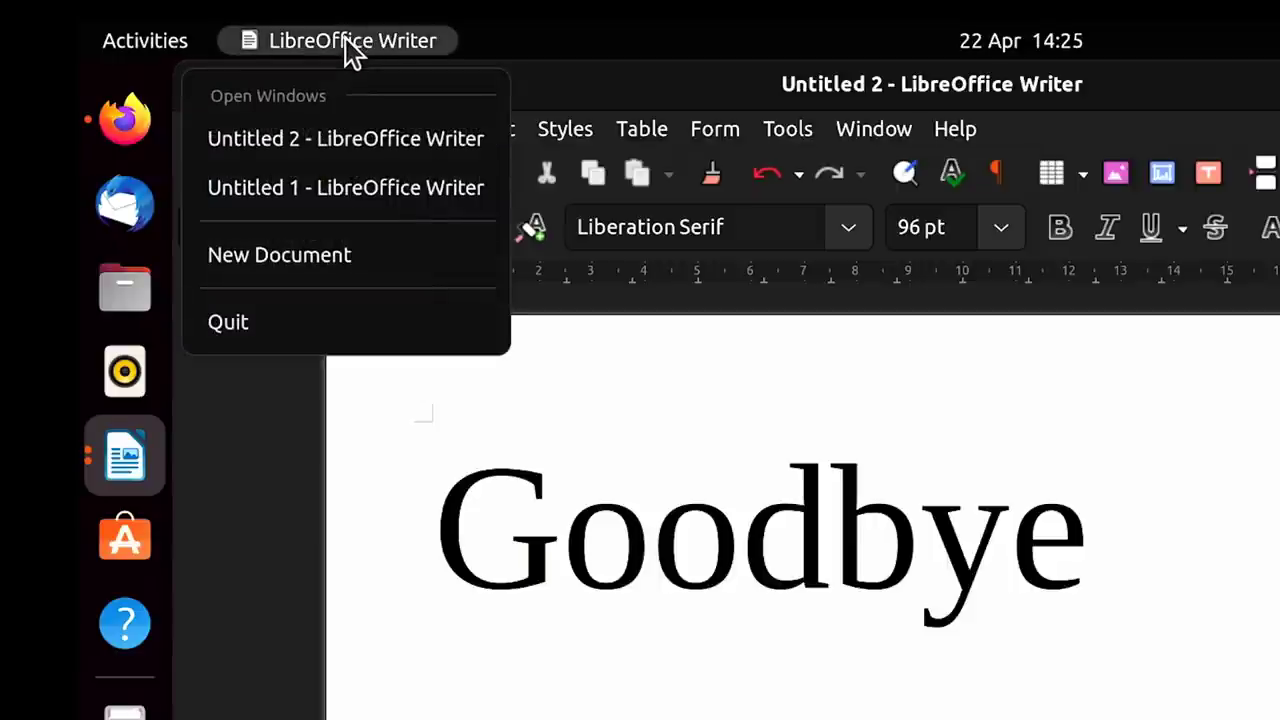
{"action": "left_click", "coordinate": [370, 188]}
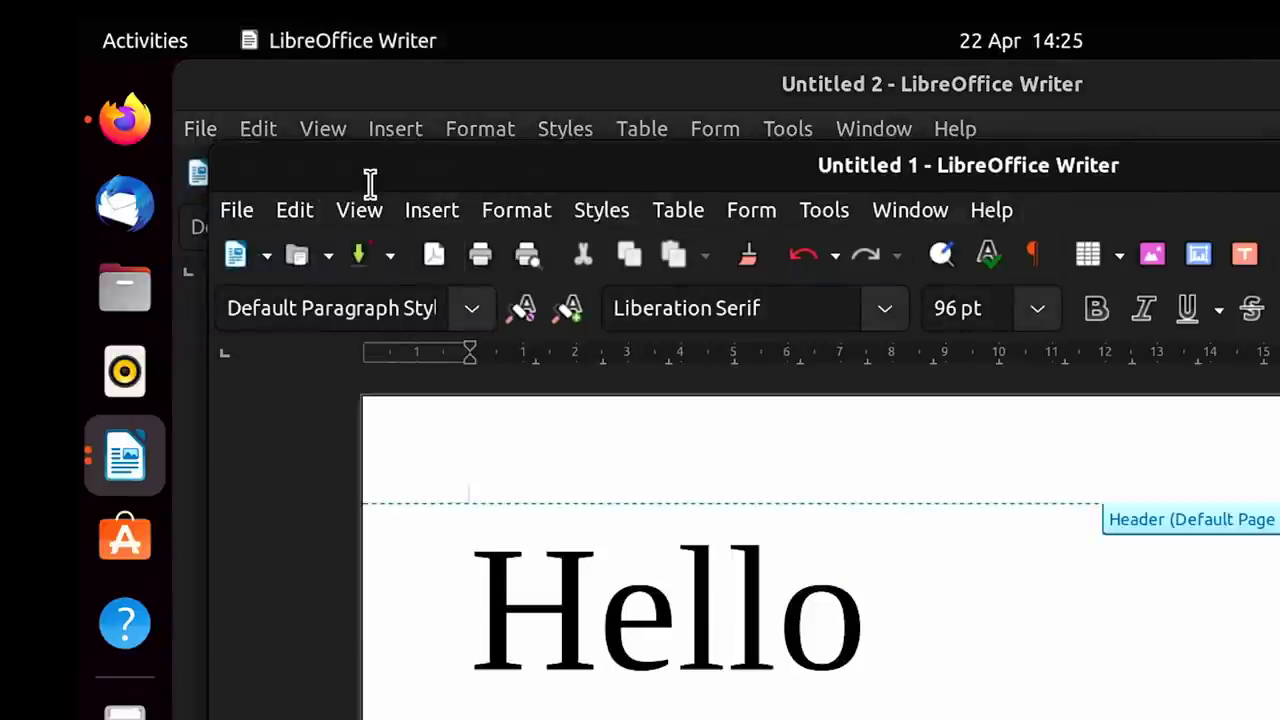
{"action": "left_click", "coordinate": [369, 41]}
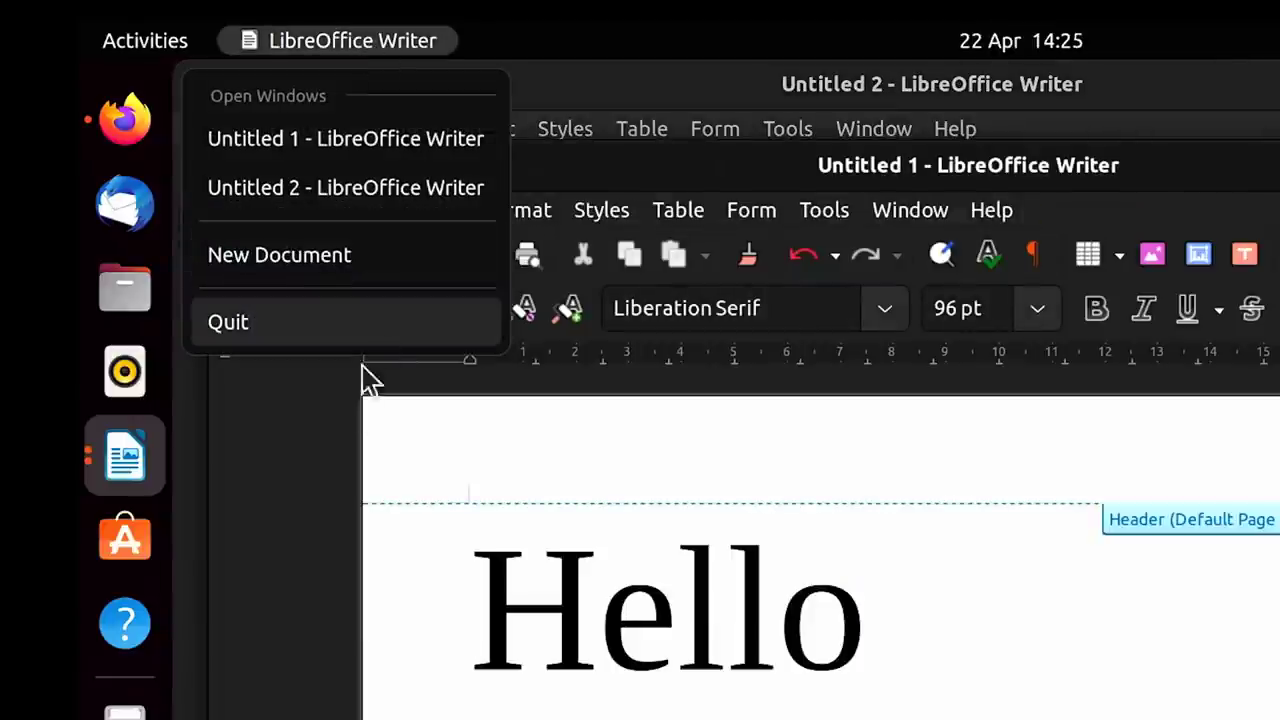
{"action": "left_click", "coordinate": [300, 514]}
Switch to Firefox with Alt+Tab and open then dismiss its top-bar app menu.
{"action": "key", "text": "alt+Tab"}
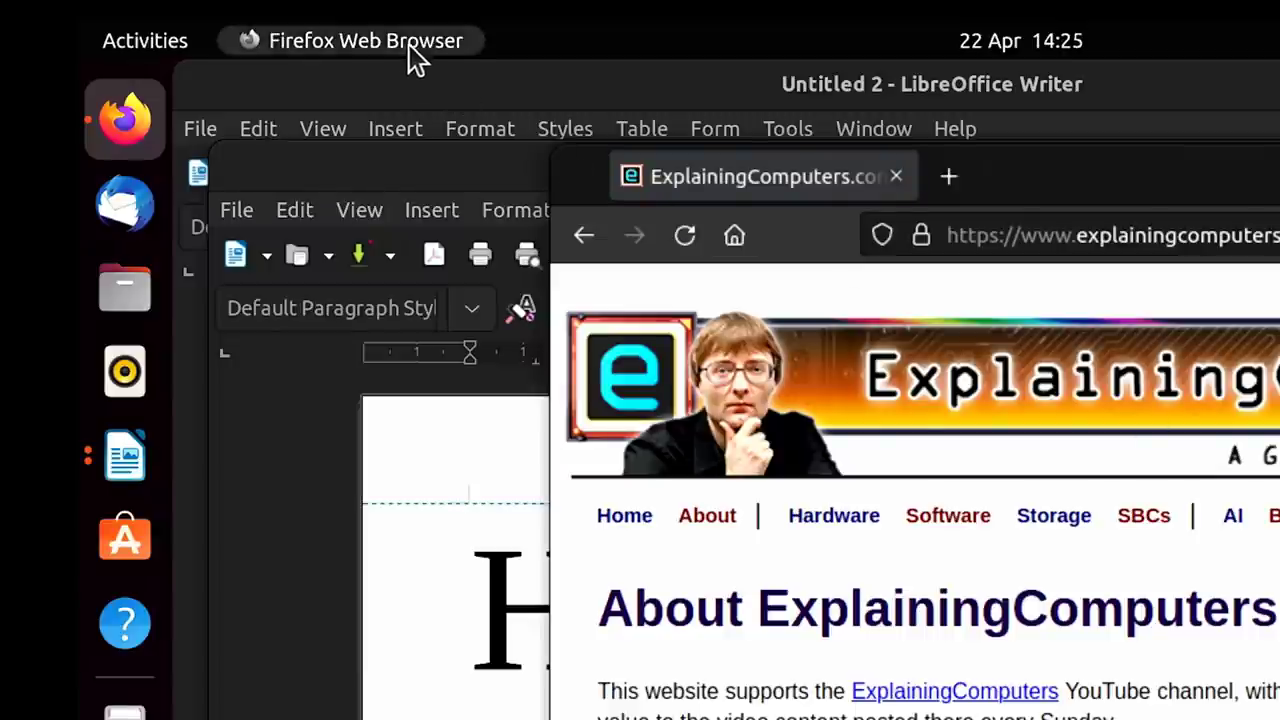
{"action": "left_click", "coordinate": [406, 42]}
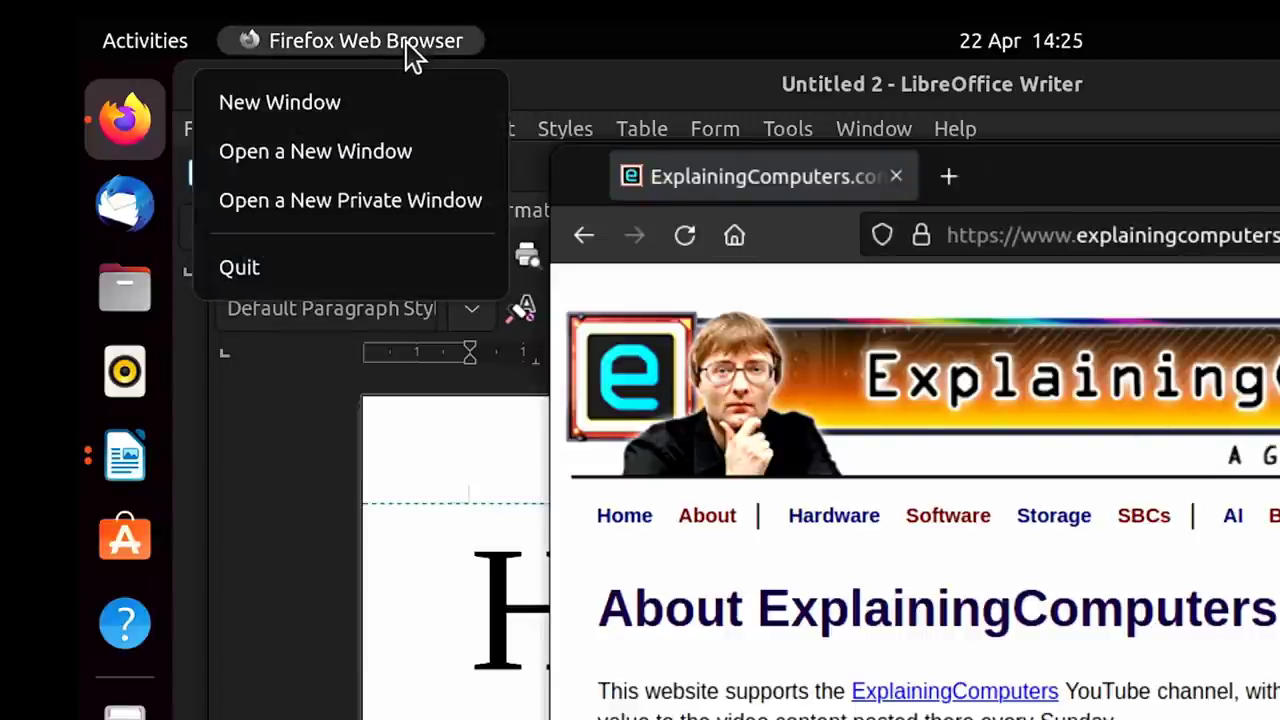
{"action": "left_click", "coordinate": [406, 42]}
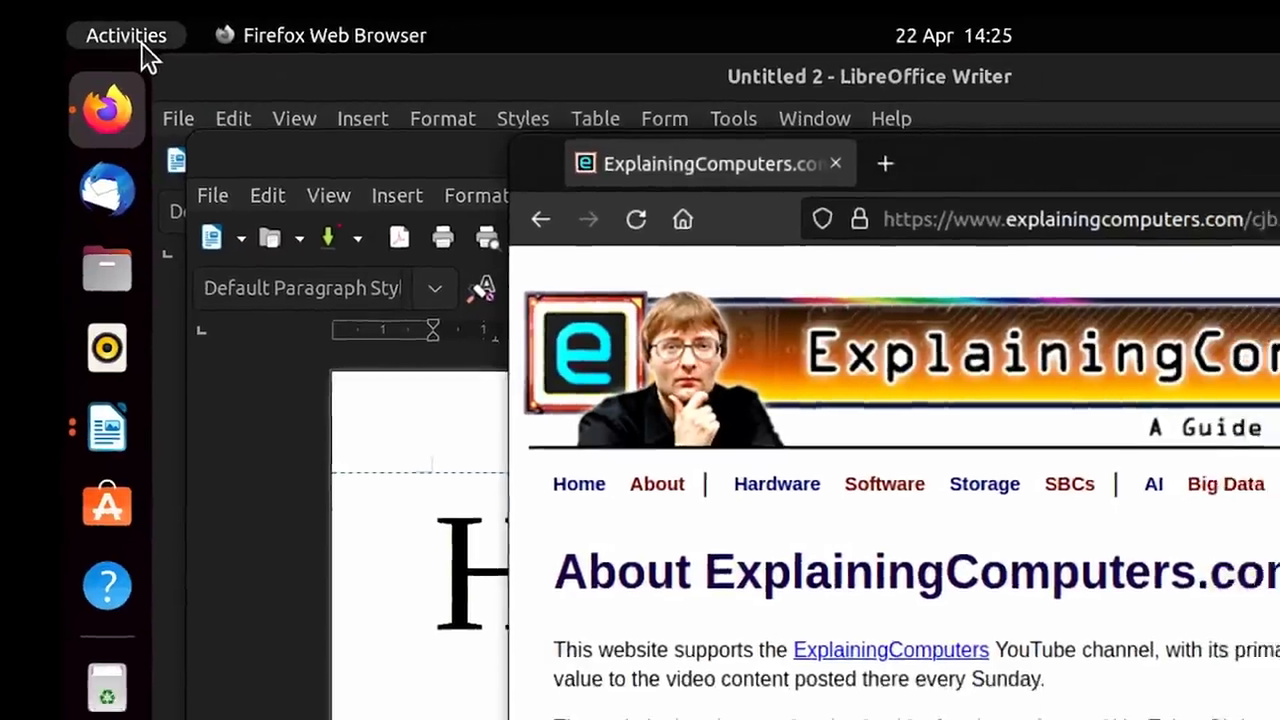
{"action": "left_click", "coordinate": [135, 38]}
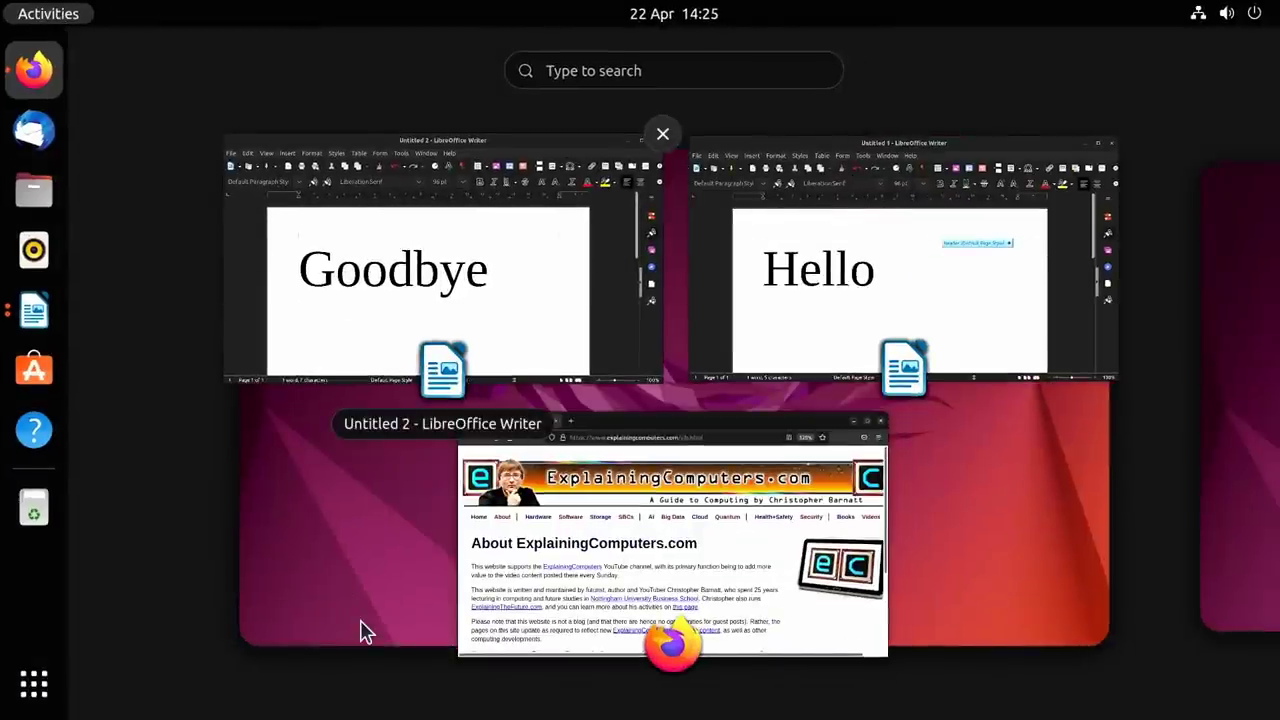
{"action": "left_click", "coordinate": [806, 338]}
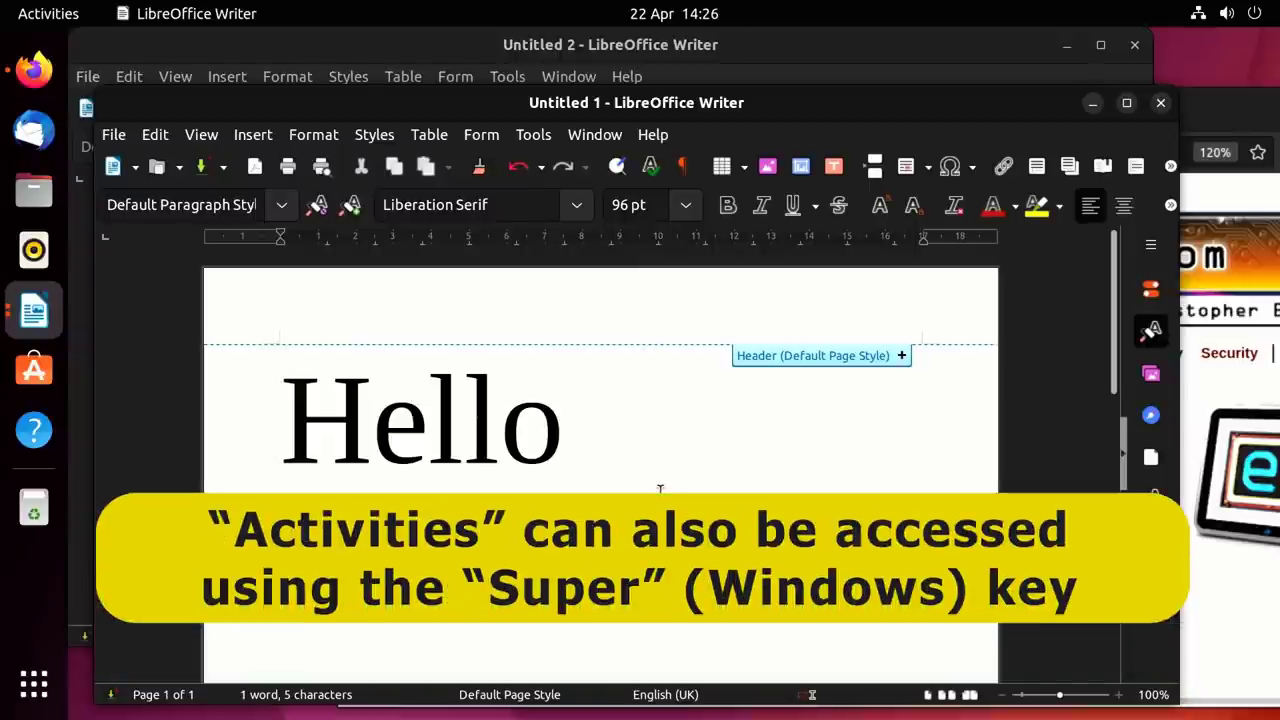
{"action": "key", "text": "super"}
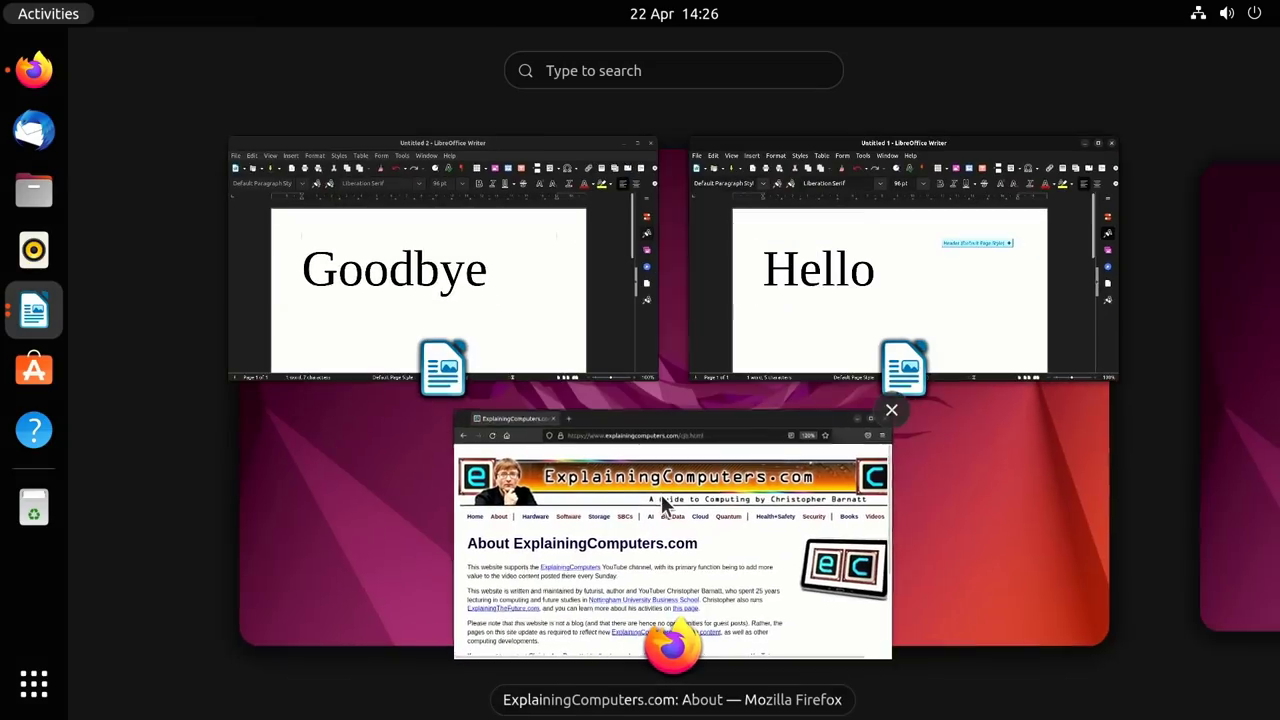
{"action": "left_click", "coordinate": [823, 284]}
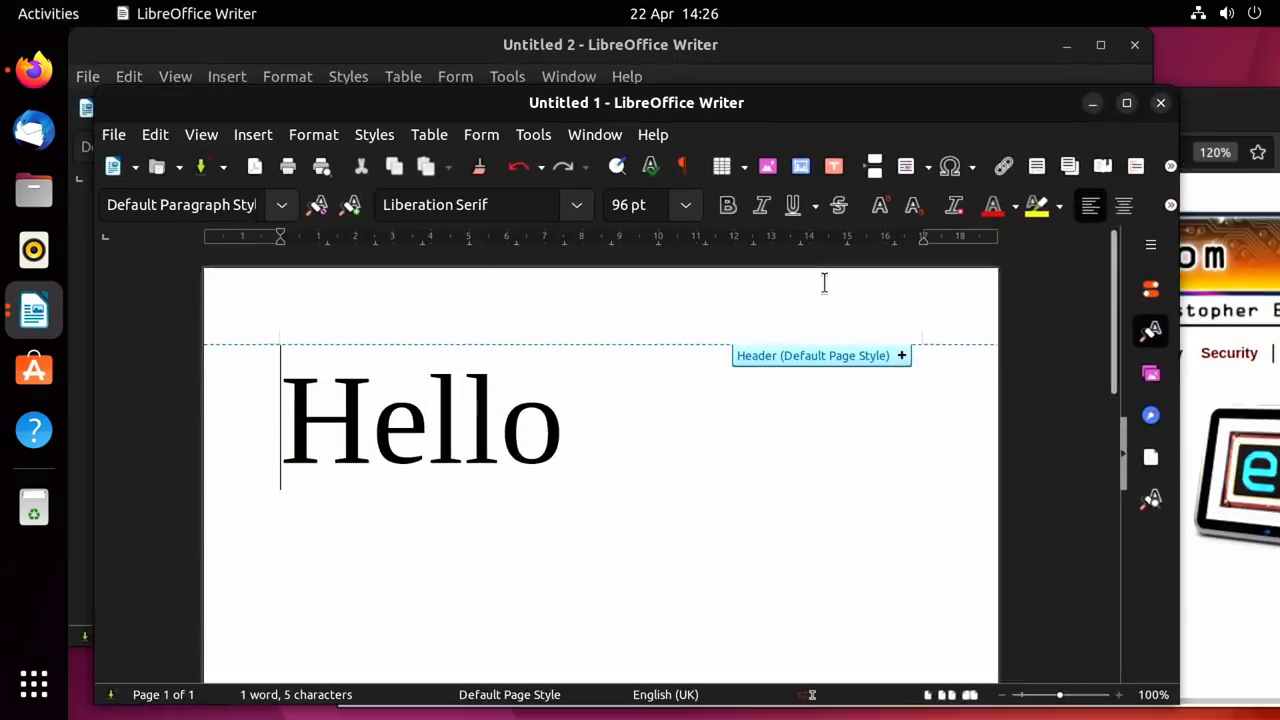
{"action": "key", "text": "super"}
{"action": "left_click", "coordinate": [693, 519]}
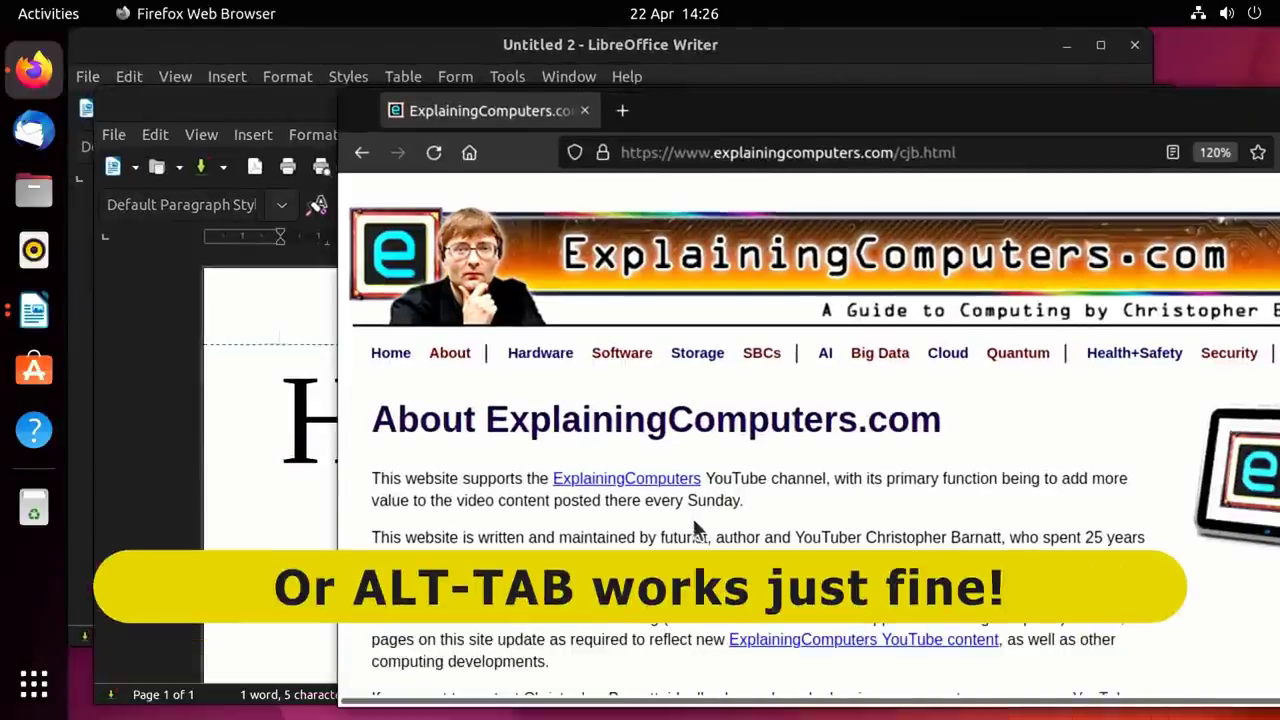
{"action": "key", "text": "alt+Tab"}
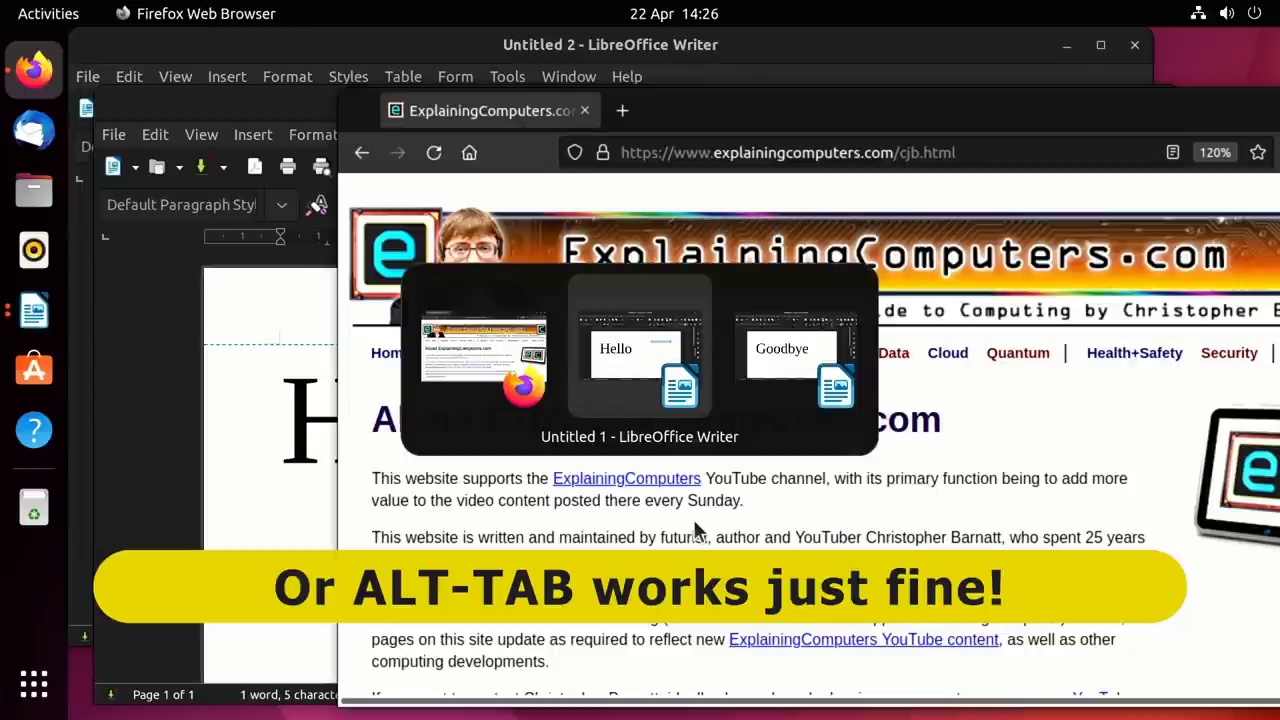
{"action": "key", "text": "alt+Tab"}
{"action": "key", "text": "alt+Tab"}
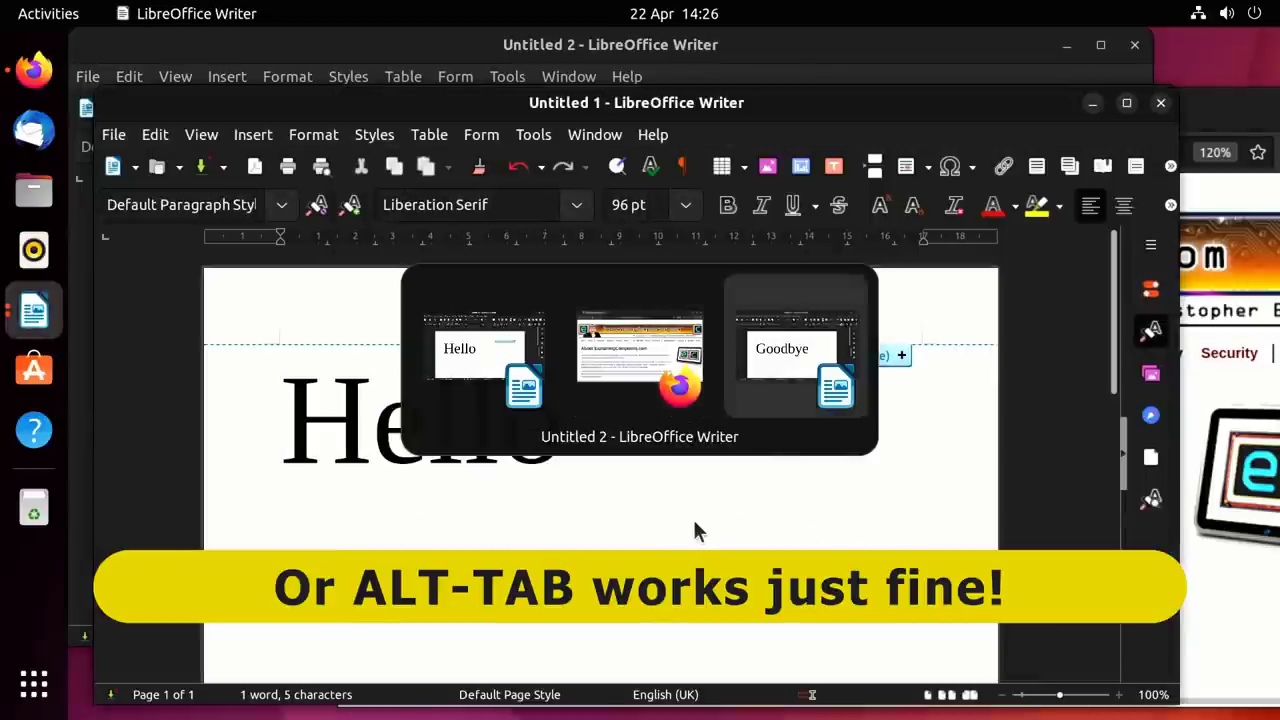
{"action": "key", "text": "alt+Tab"}
{"action": "key", "text": "alt+Tab"}
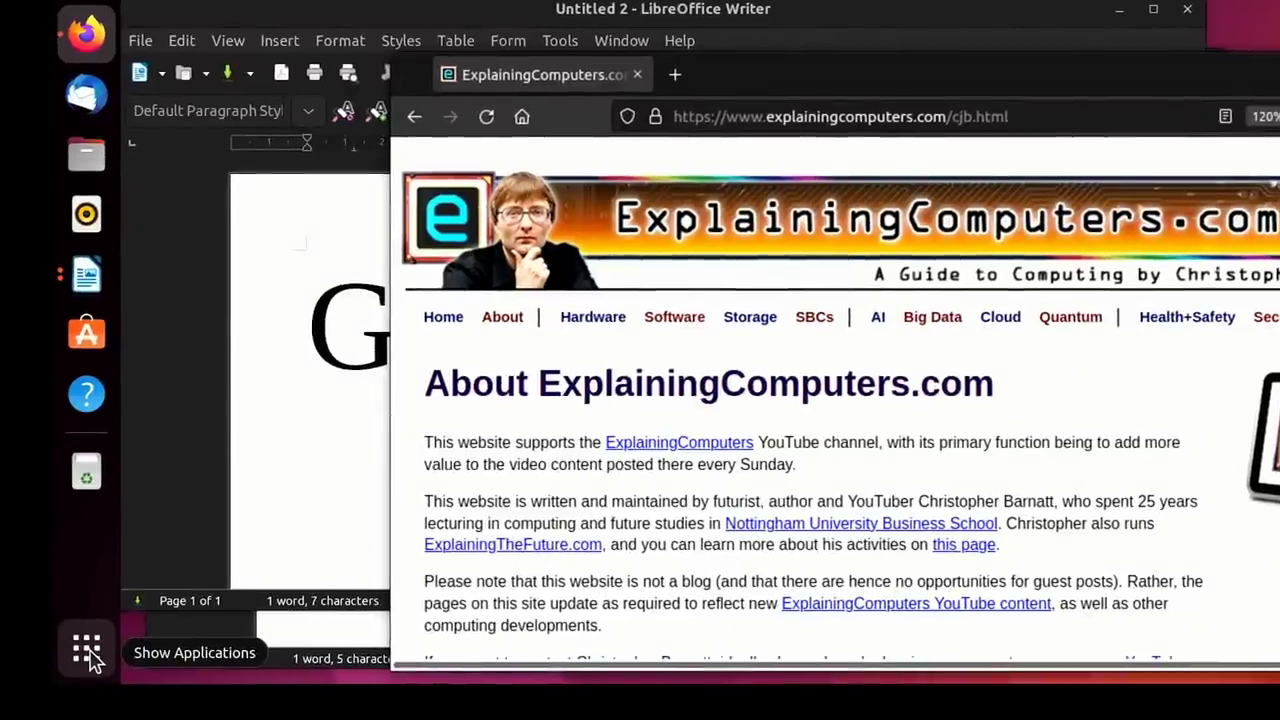
Open a Files window at Home on the empty second workspace and move it toward the centre.
{"action": "left_click", "coordinate": [87, 652]}
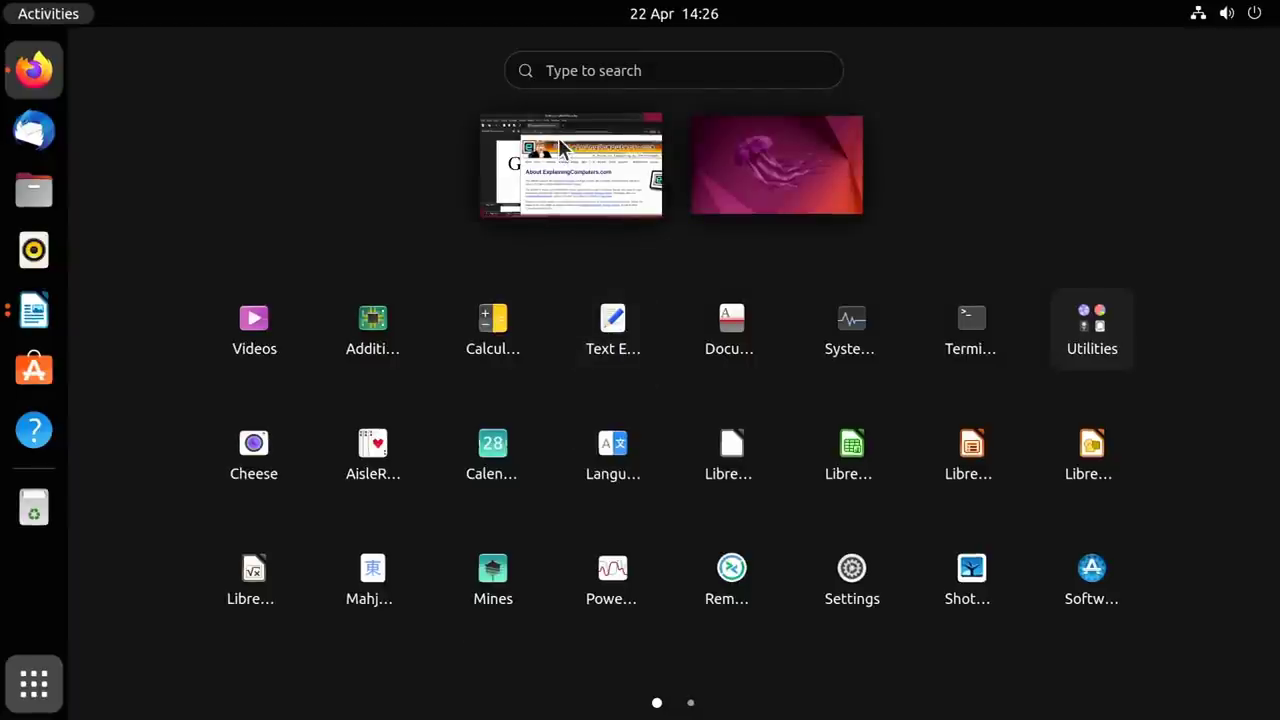
{"action": "left_click", "coordinate": [736, 176]}
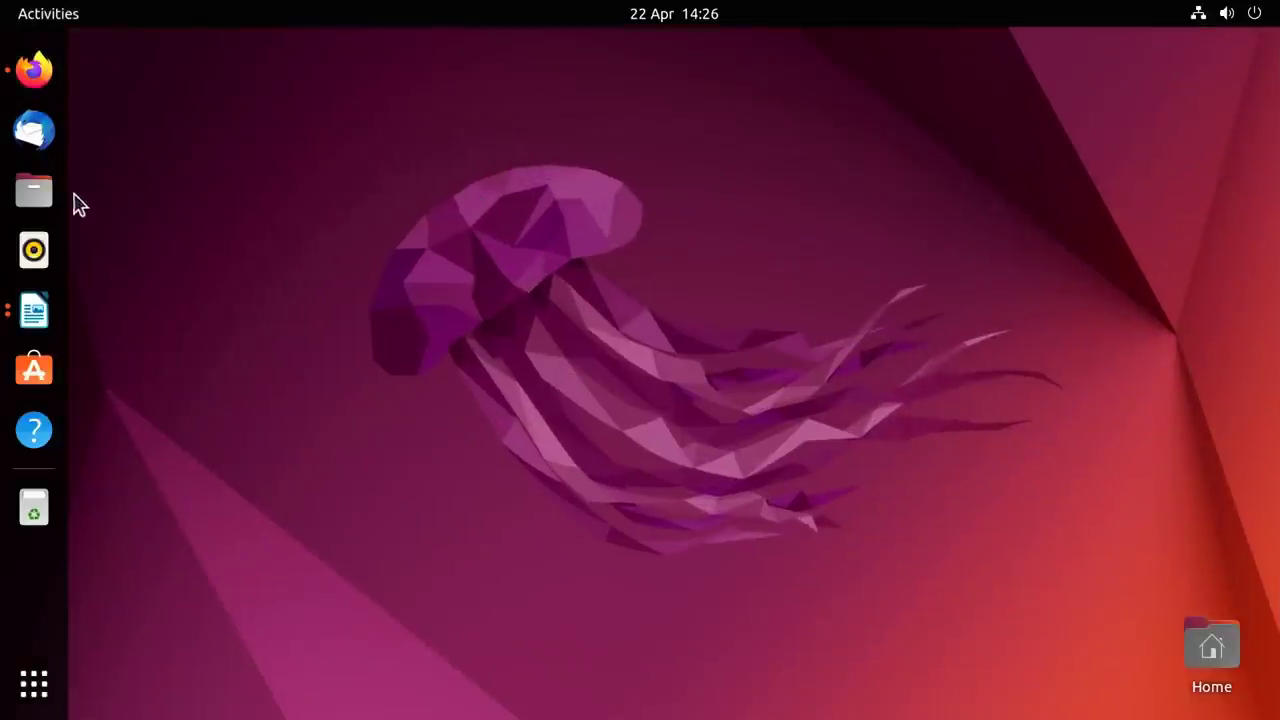
{"action": "left_click", "coordinate": [33, 195]}
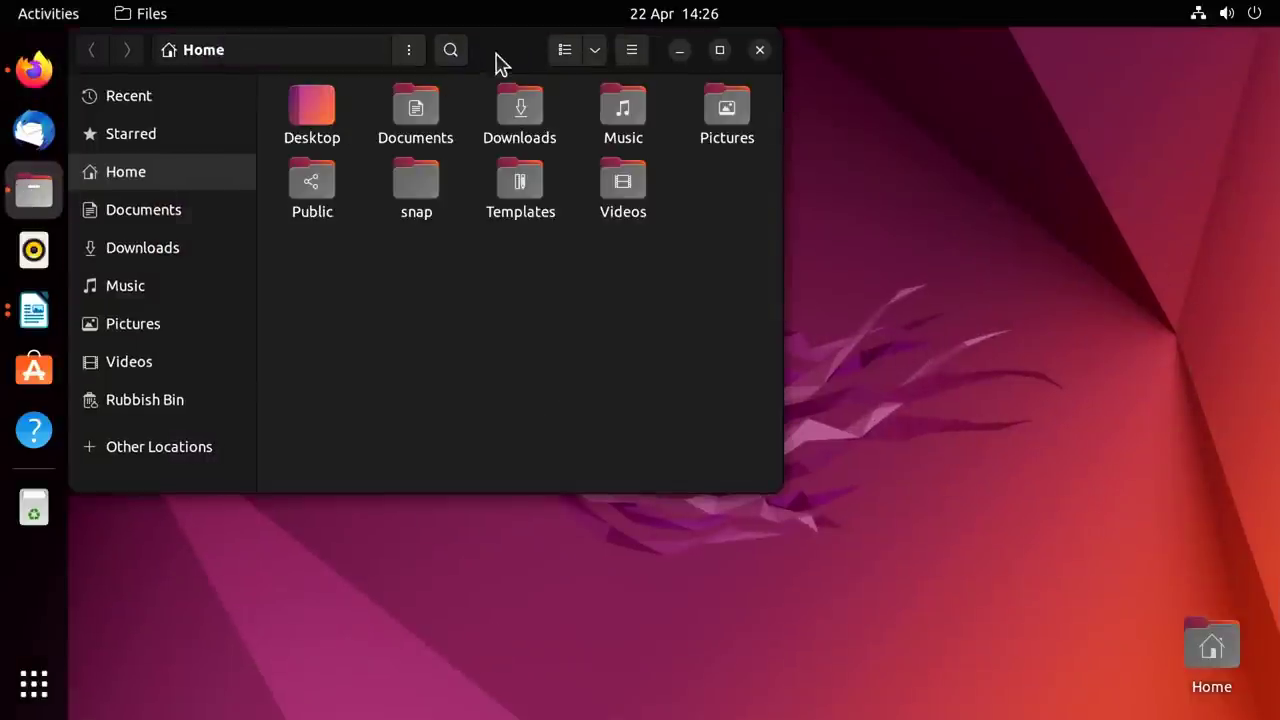
{"action": "left_click_drag", "start_coordinate": [494, 63], "coordinate": [578, 172]}
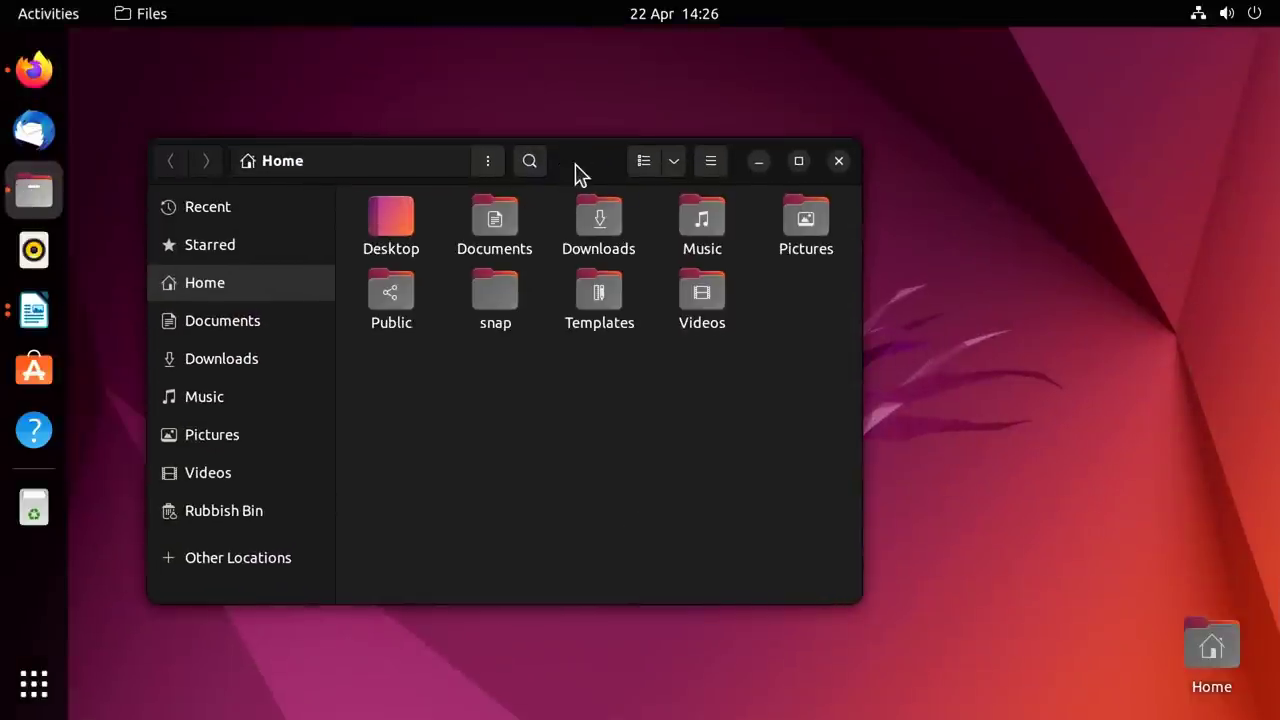
Return to the first workspace with Firefox and Writer and bring up the application grid.
{"action": "left_click", "coordinate": [26, 695]}
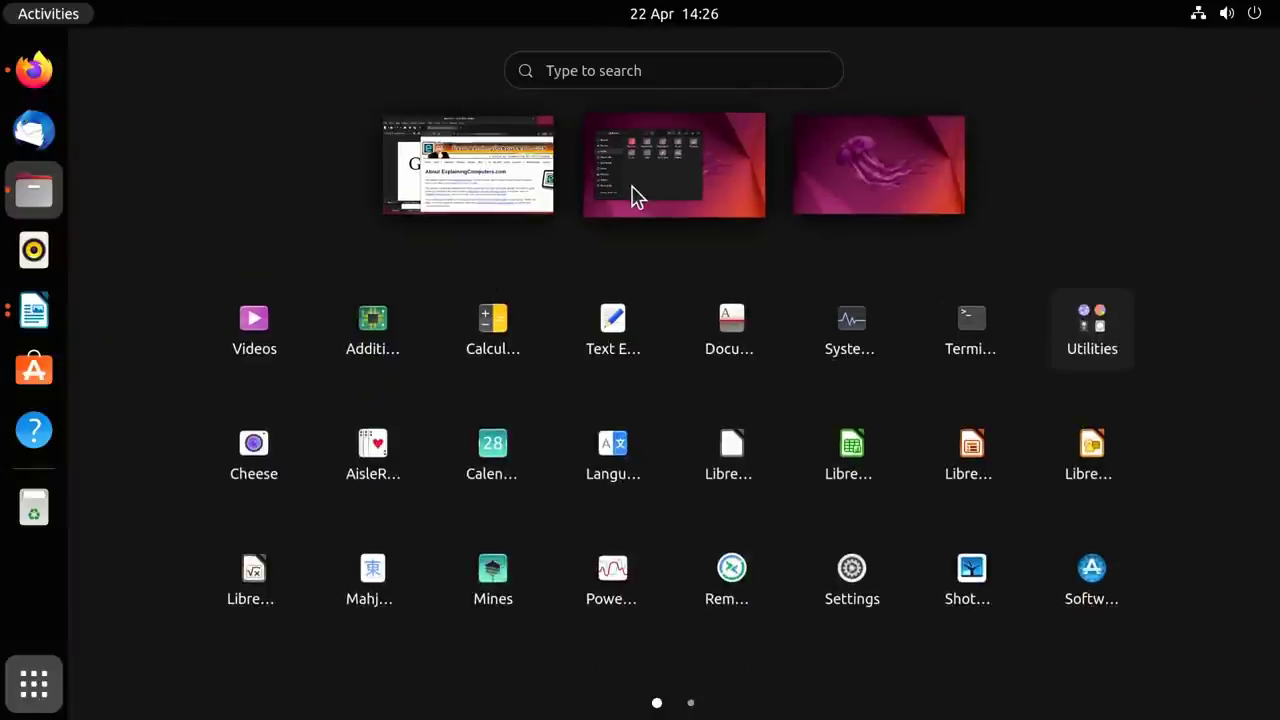
{"action": "left_click", "coordinate": [476, 187]}
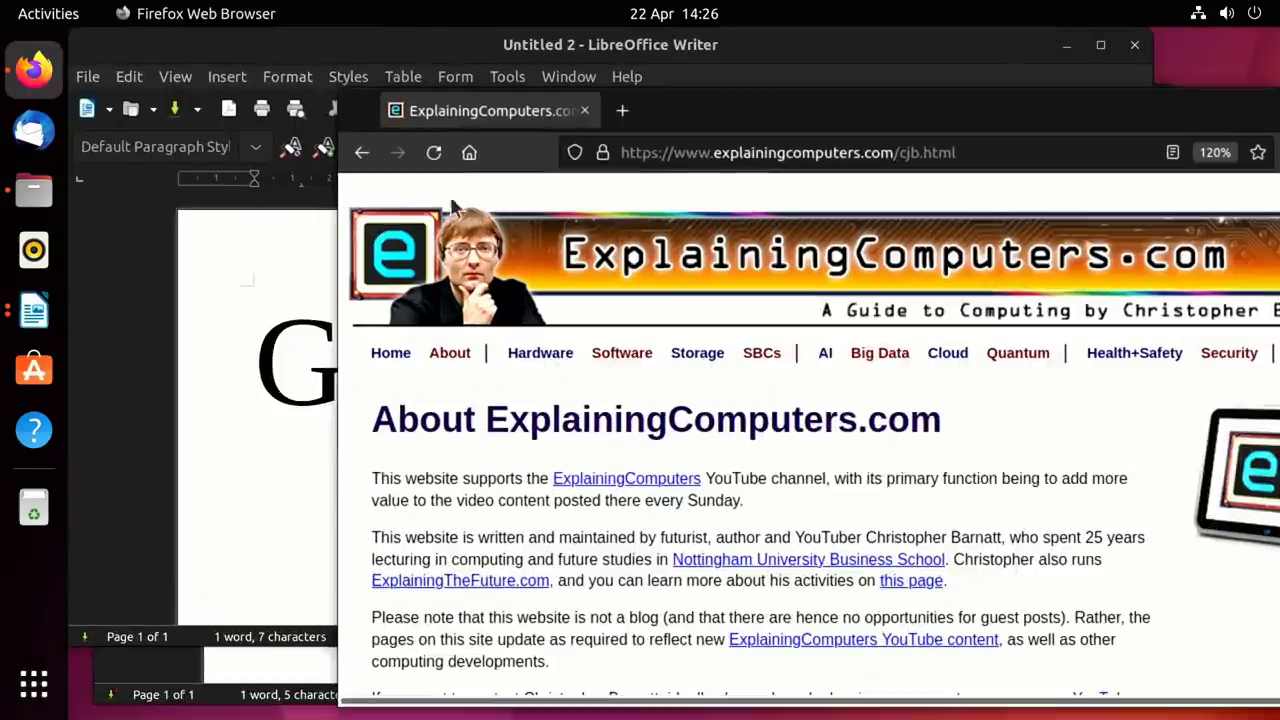
{"action": "left_click", "coordinate": [34, 684]}
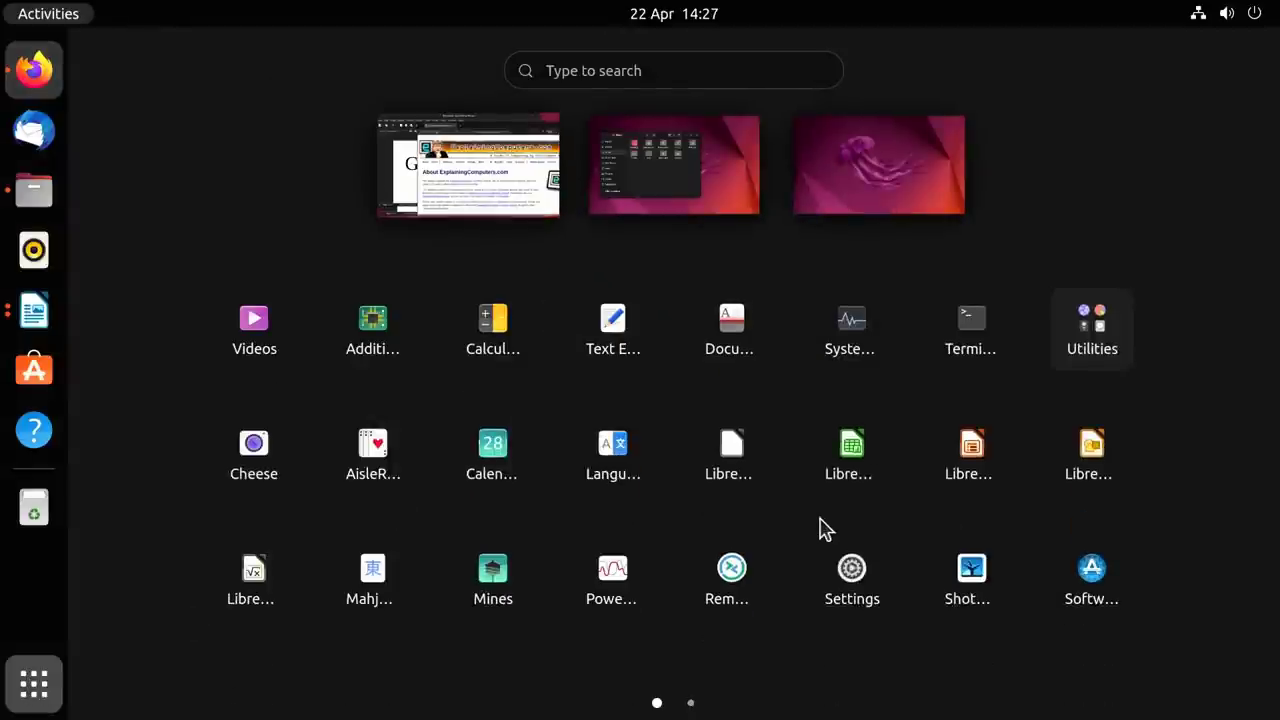
{"action": "left_click_drag", "start_coordinate": [820, 528], "coordinate": [414, 551]}
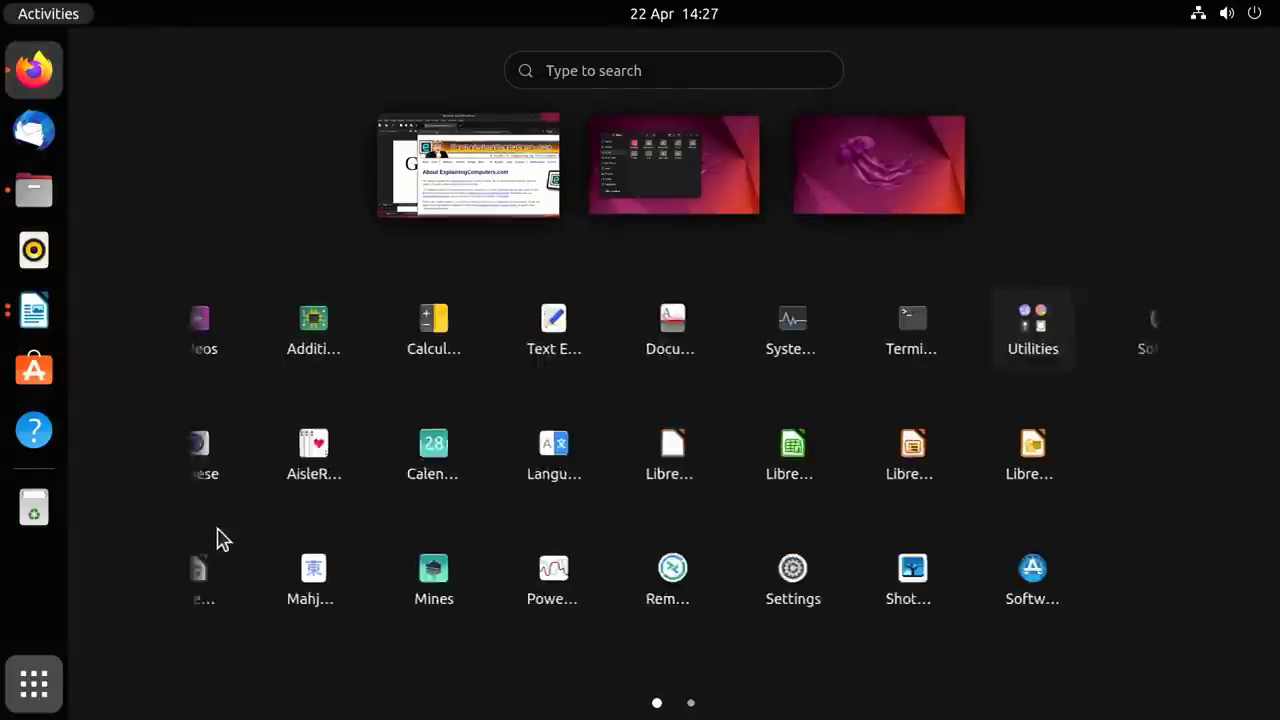
{"action": "left_click_drag", "start_coordinate": [909, 546], "coordinate": [374, 517]}
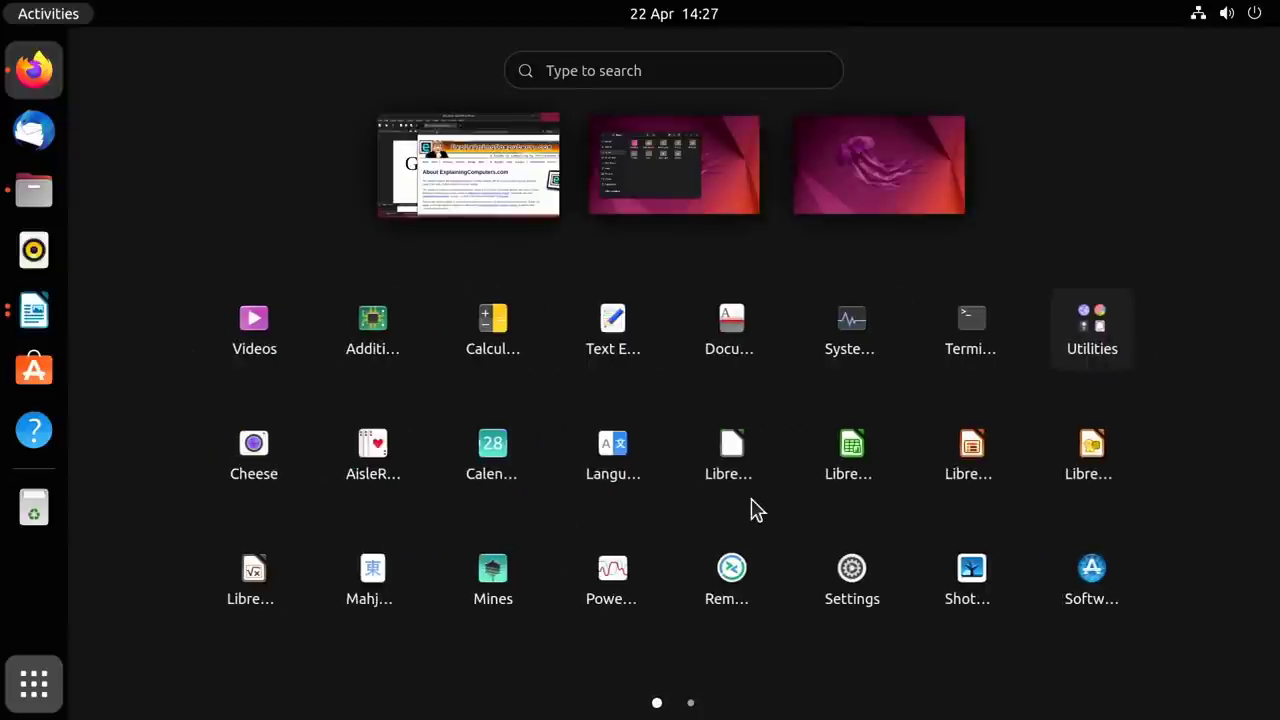
{"action": "left_click_drag", "start_coordinate": [754, 509], "coordinate": [1151, 563]}
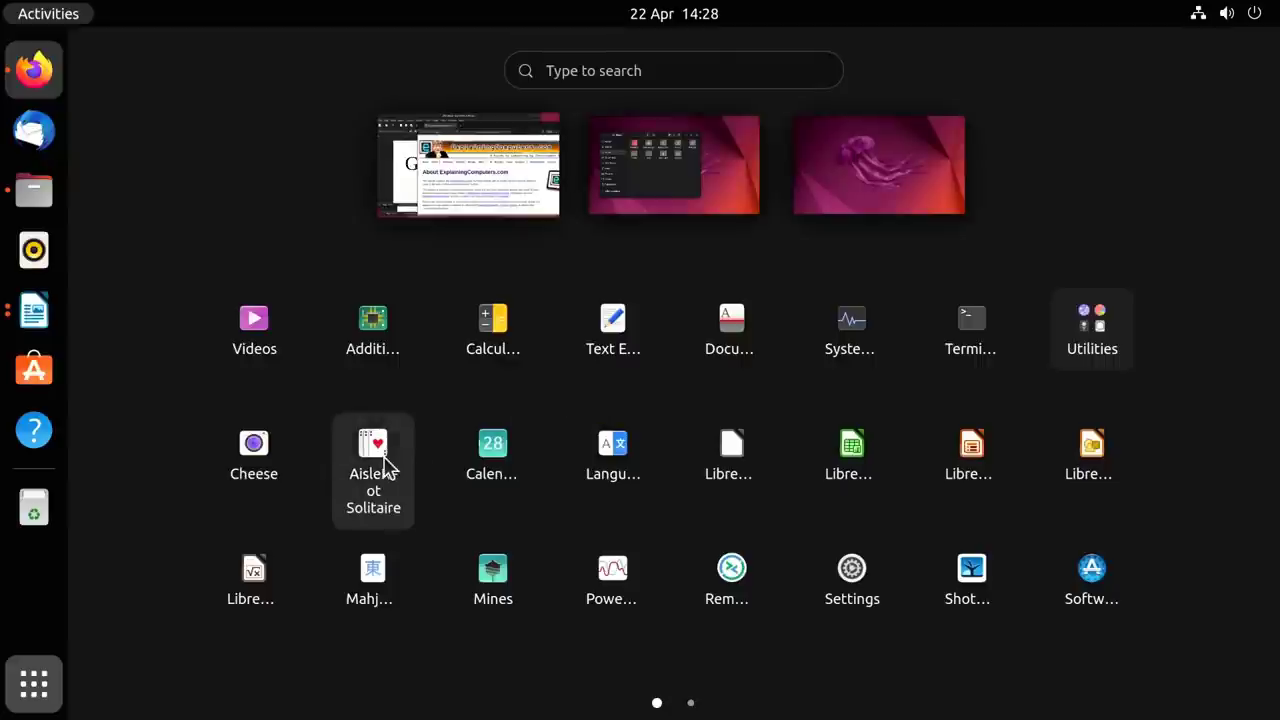
Drag the AisleRiot icon into the grid's first slot and close the application grid.
{"action": "left_click_drag", "start_coordinate": [385, 468], "coordinate": [217, 331]}
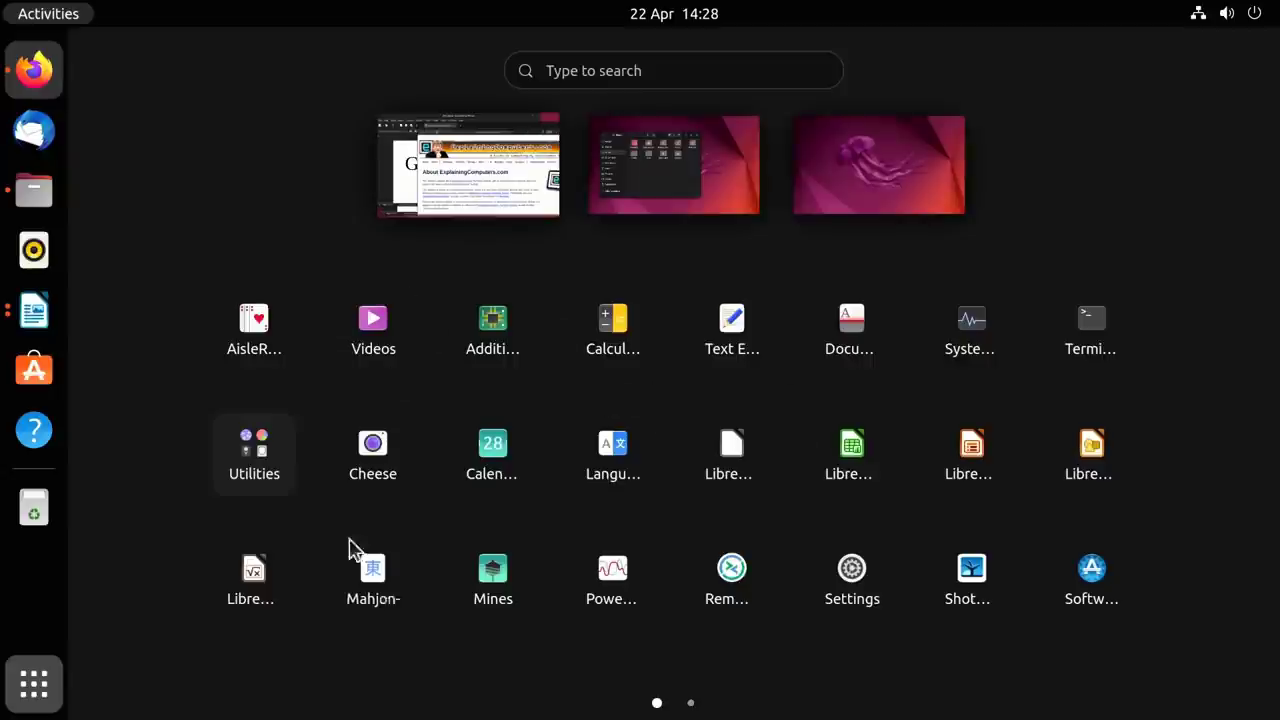
{"action": "left_click", "coordinate": [54, 698]}
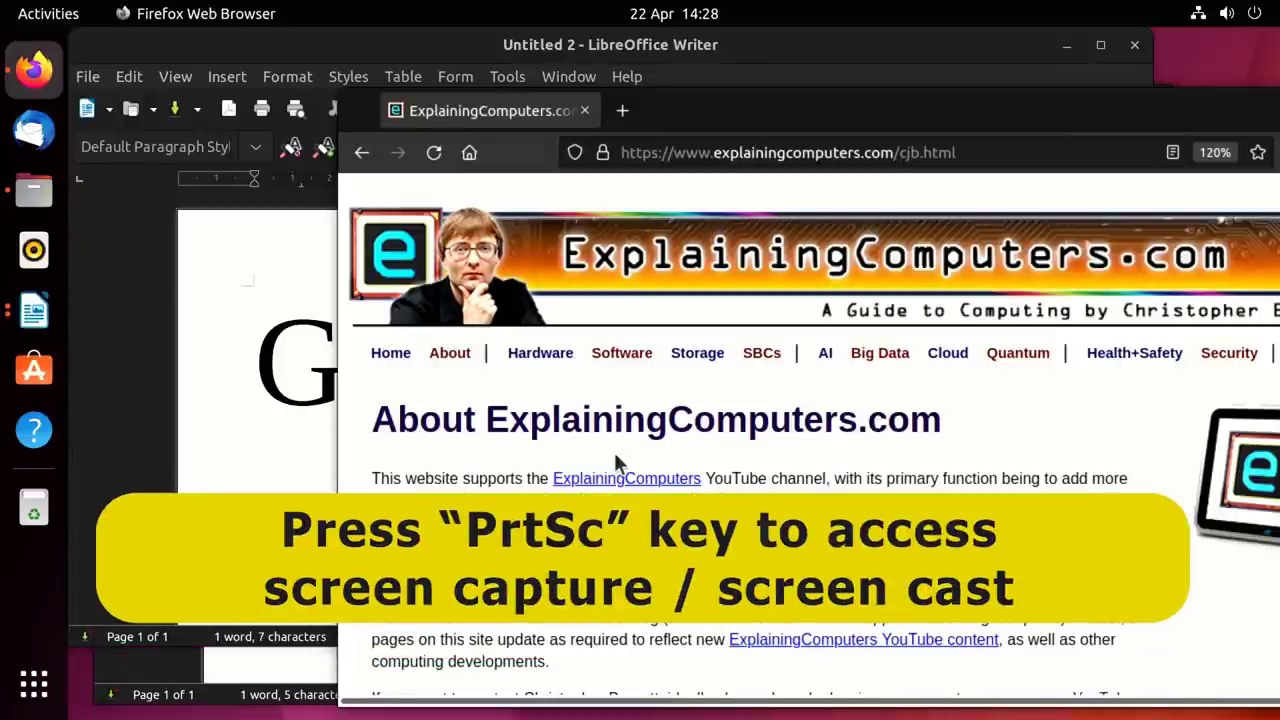
Capture a window-mode screenshot of the Goodbye Writer window, then open Files at Home.
{"action": "key", "text": "Print"}
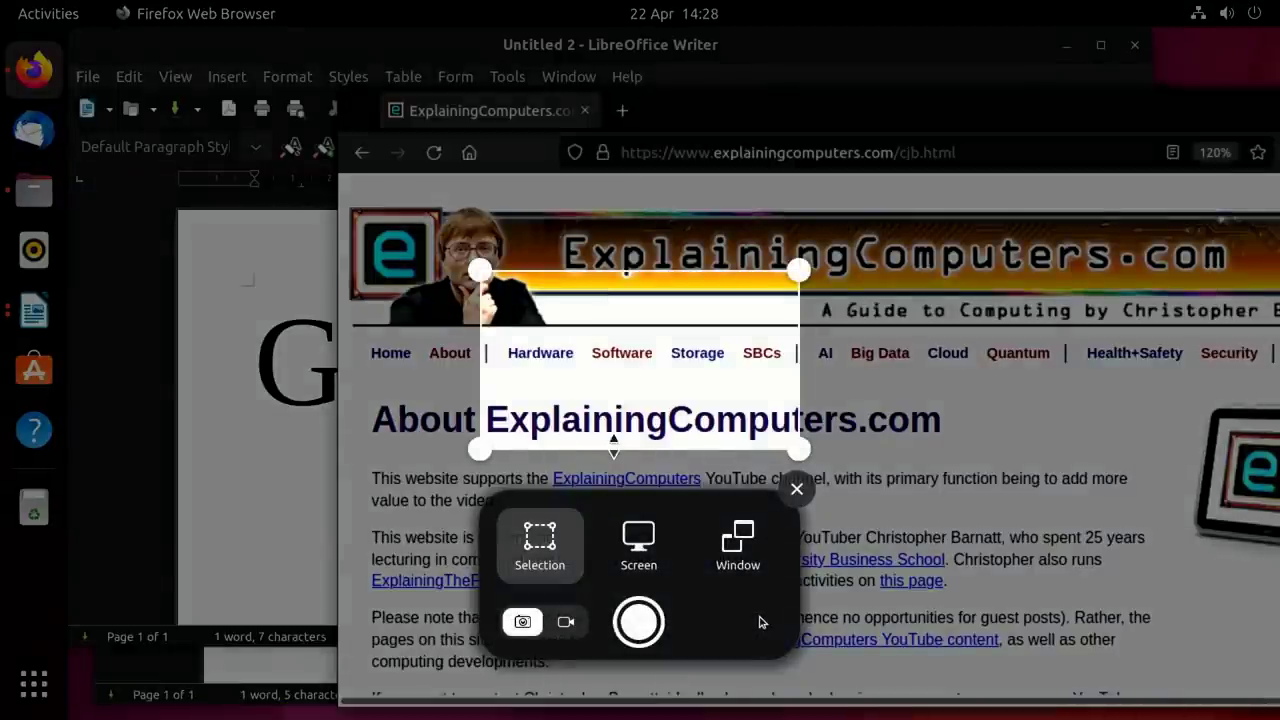
{"action": "left_click_drag", "start_coordinate": [480, 270], "coordinate": [292, 147]}
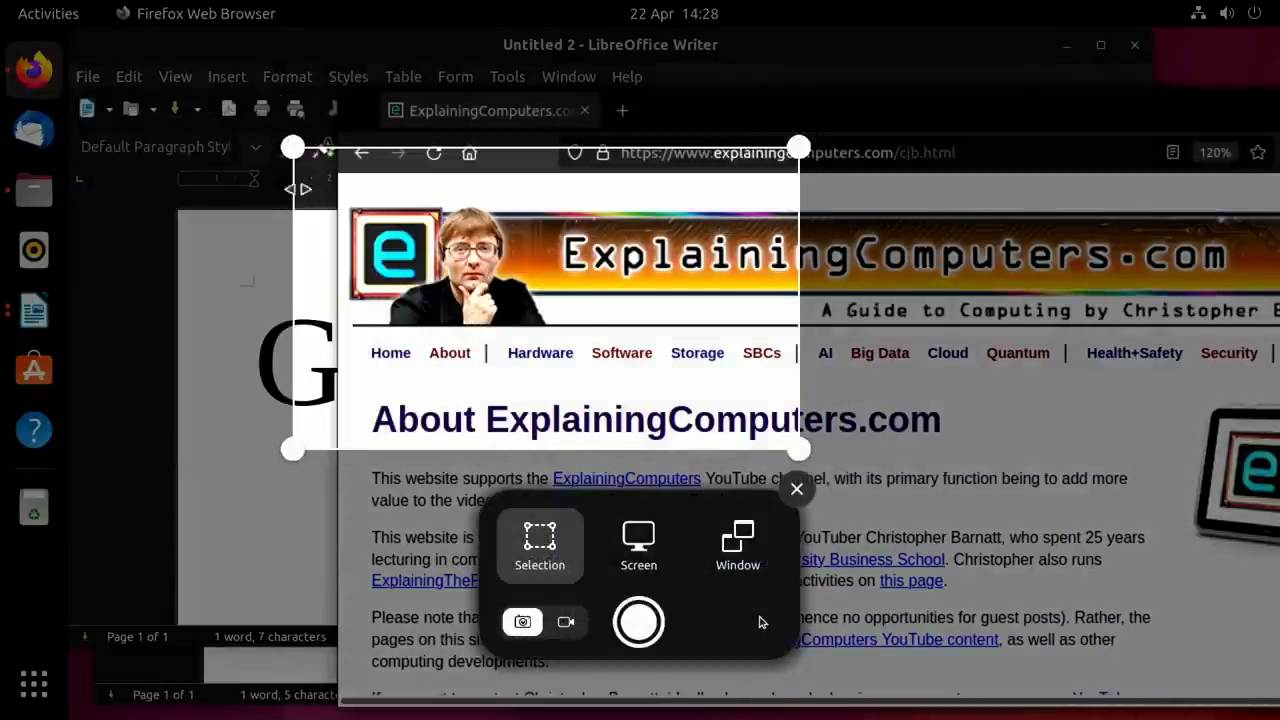
{"action": "left_click", "coordinate": [737, 545]}
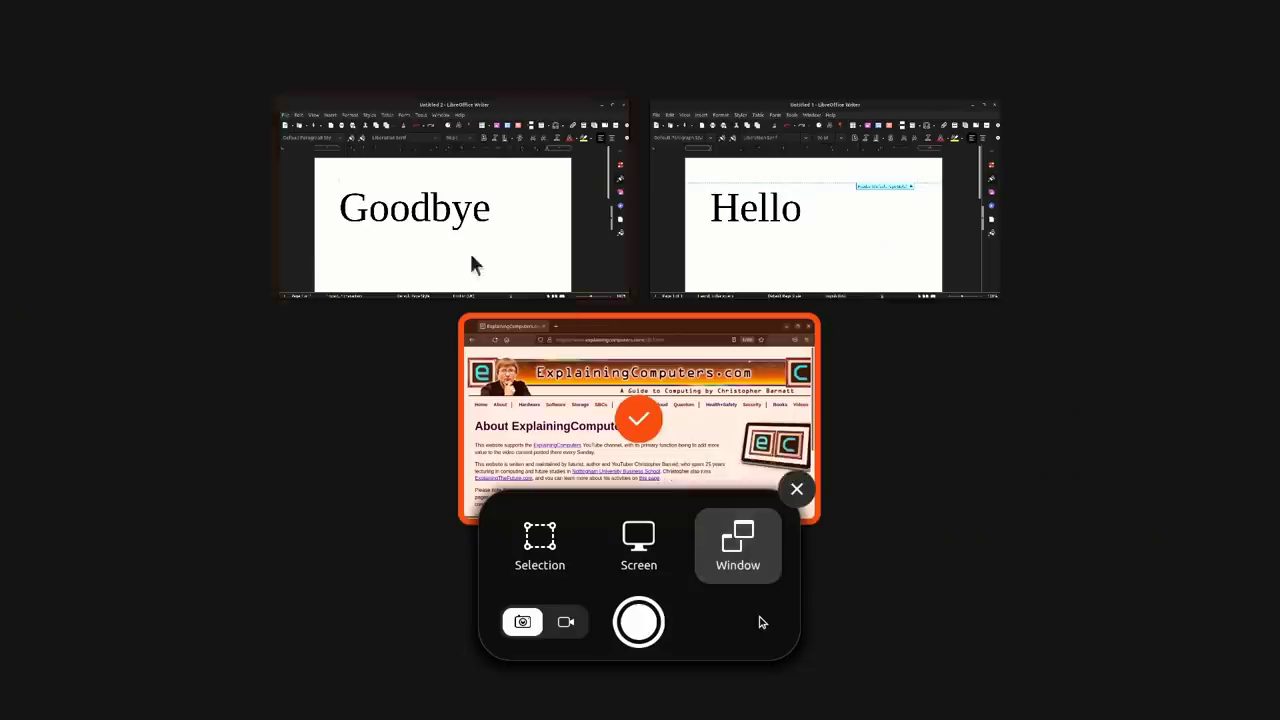
{"action": "left_click", "coordinate": [340, 188]}
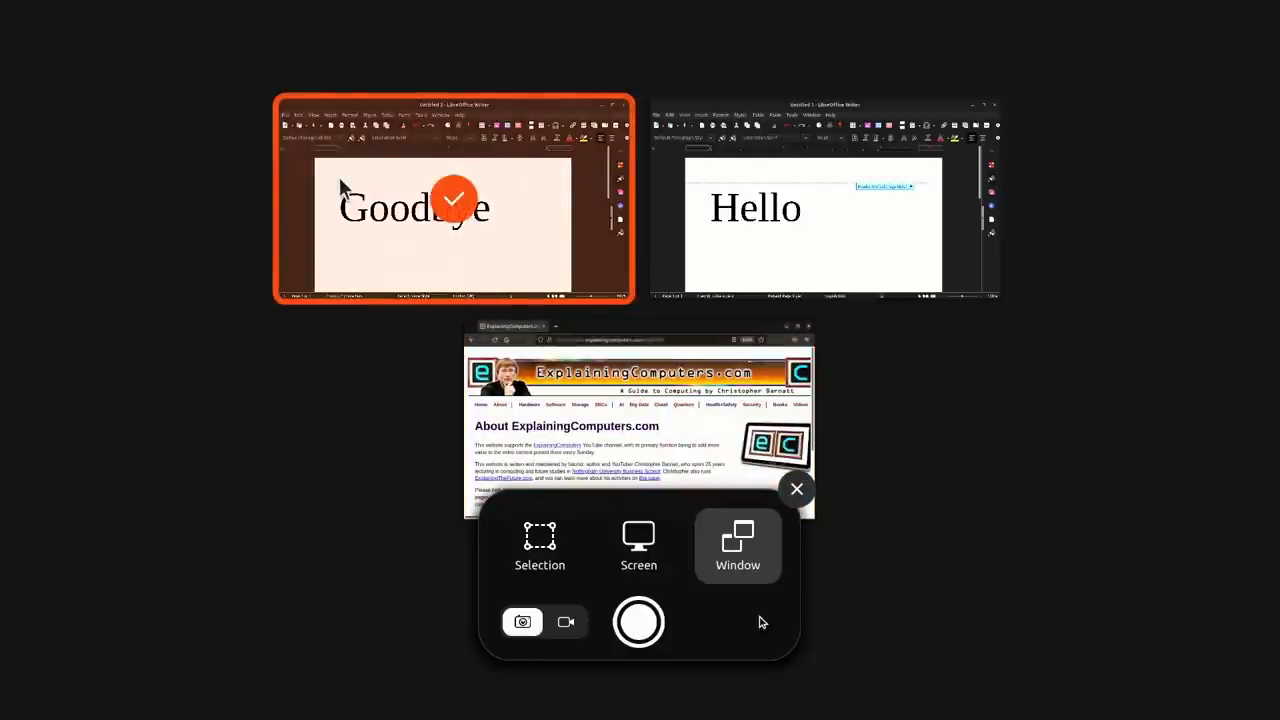
{"action": "left_click", "coordinate": [640, 552]}
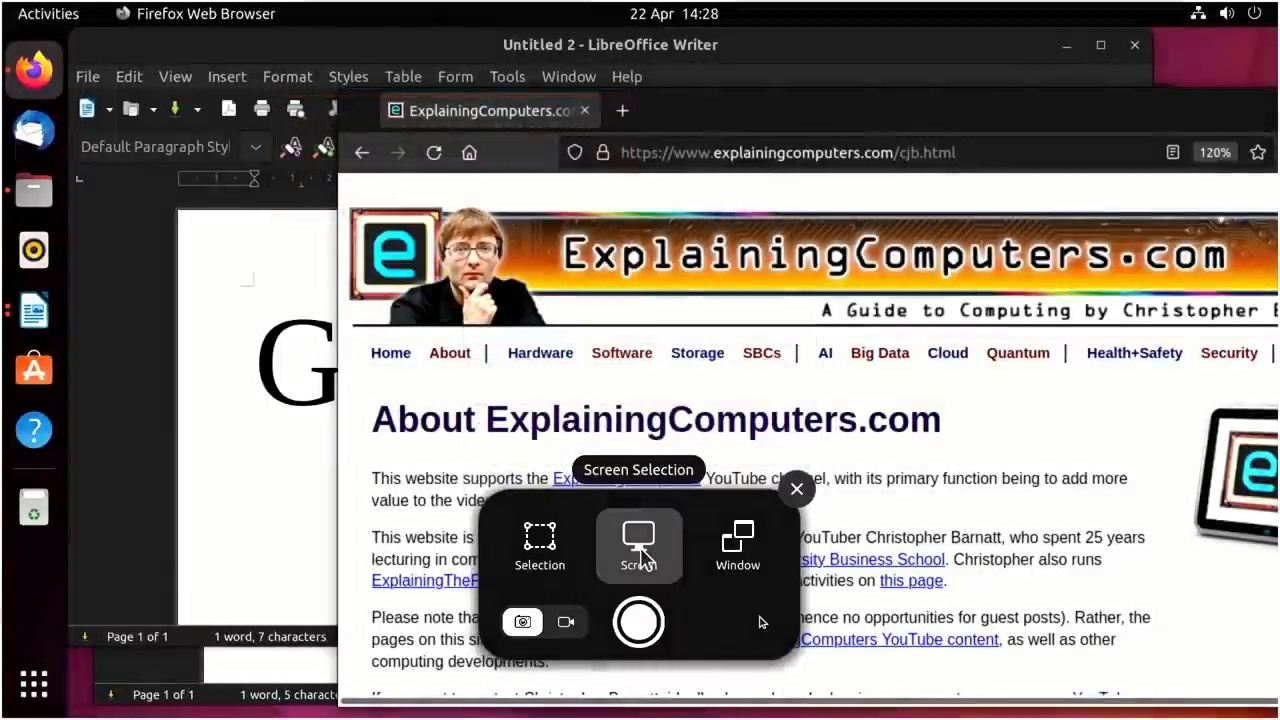
{"action": "left_click", "coordinate": [737, 545]}
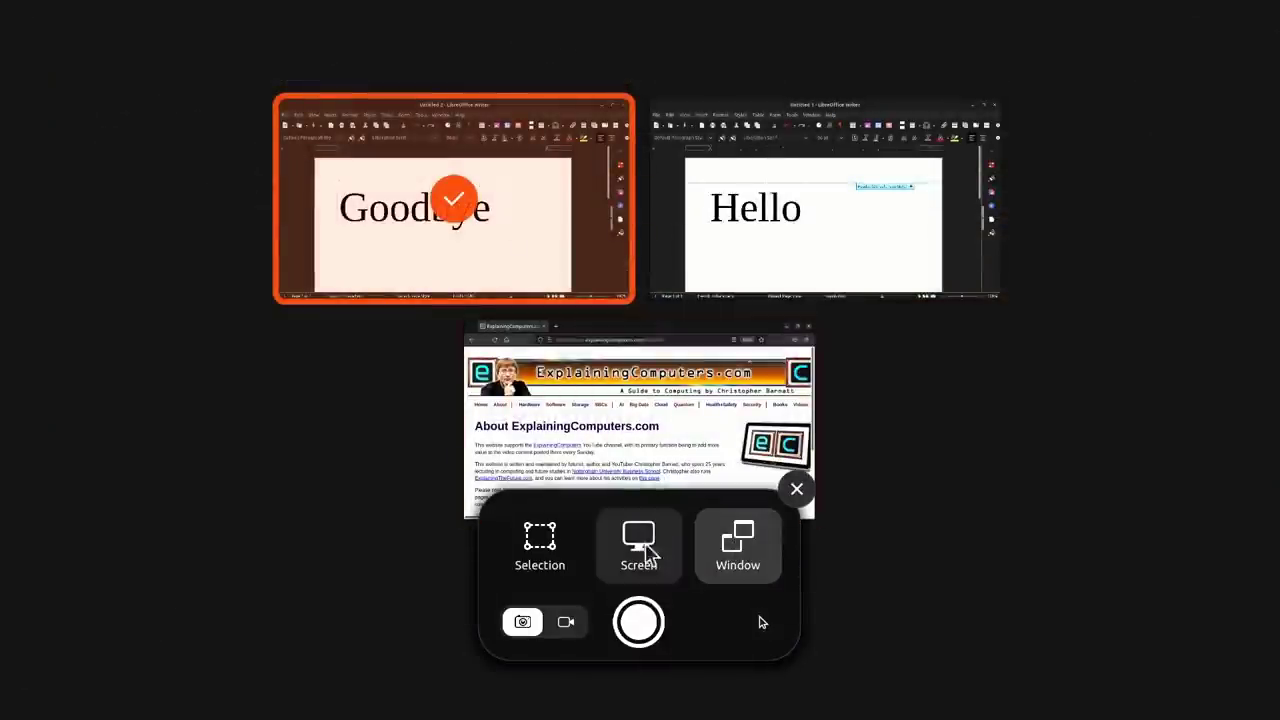
{"action": "left_click", "coordinate": [638, 623]}
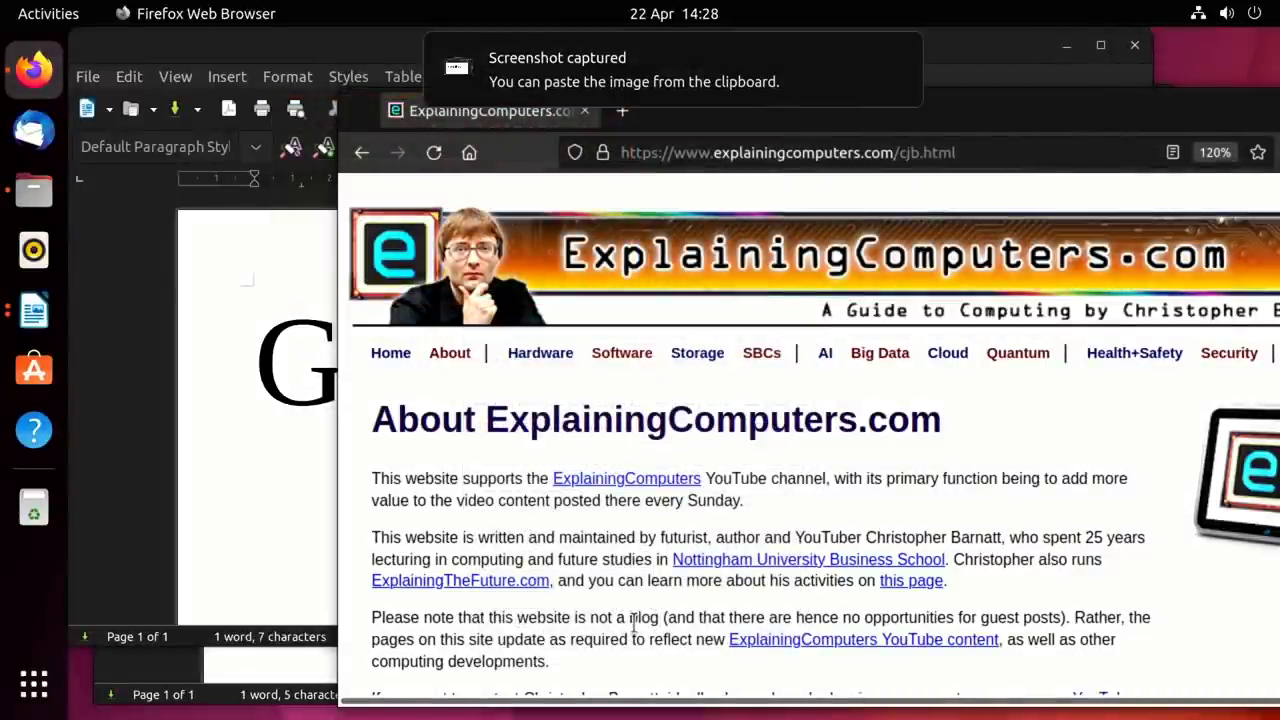
{"action": "left_click", "coordinate": [34, 192]}
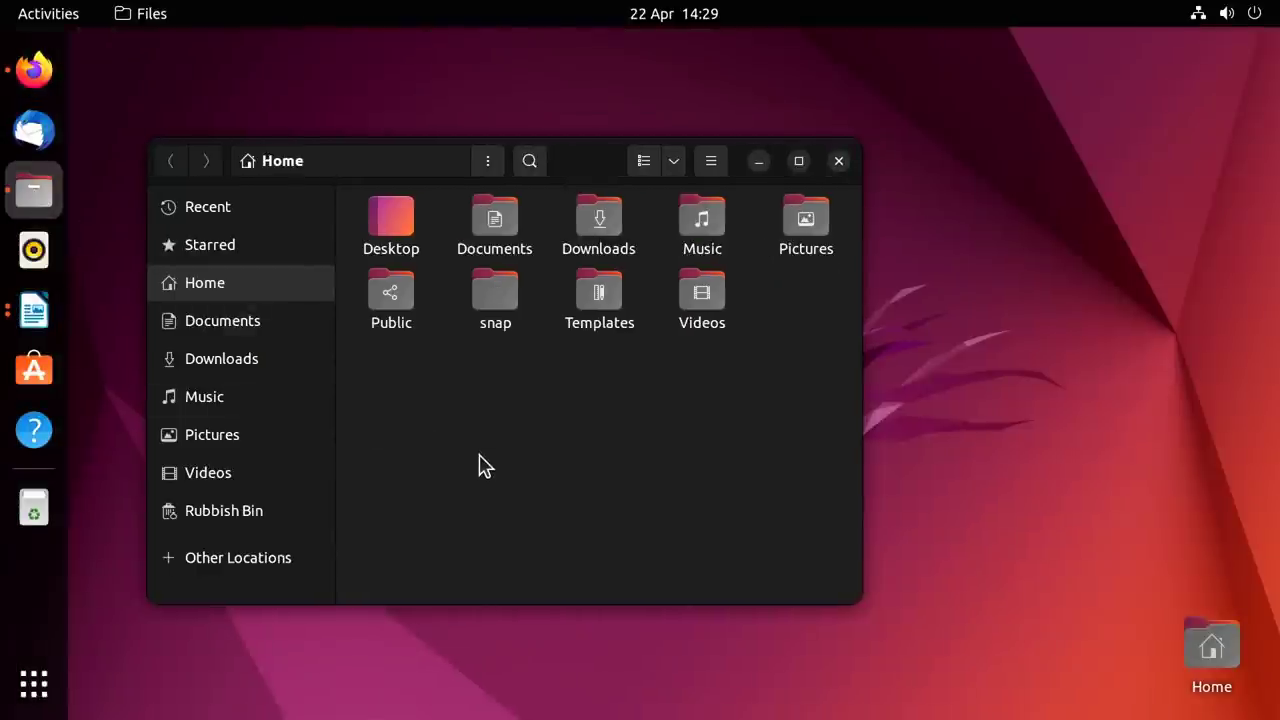
Go to Pictures/Screenshots and open the Goodbye window screenshot PNG in Image Viewer.
{"action": "double_click", "coordinate": [792, 215]}
{"action": "double_click", "coordinate": [420, 225]}
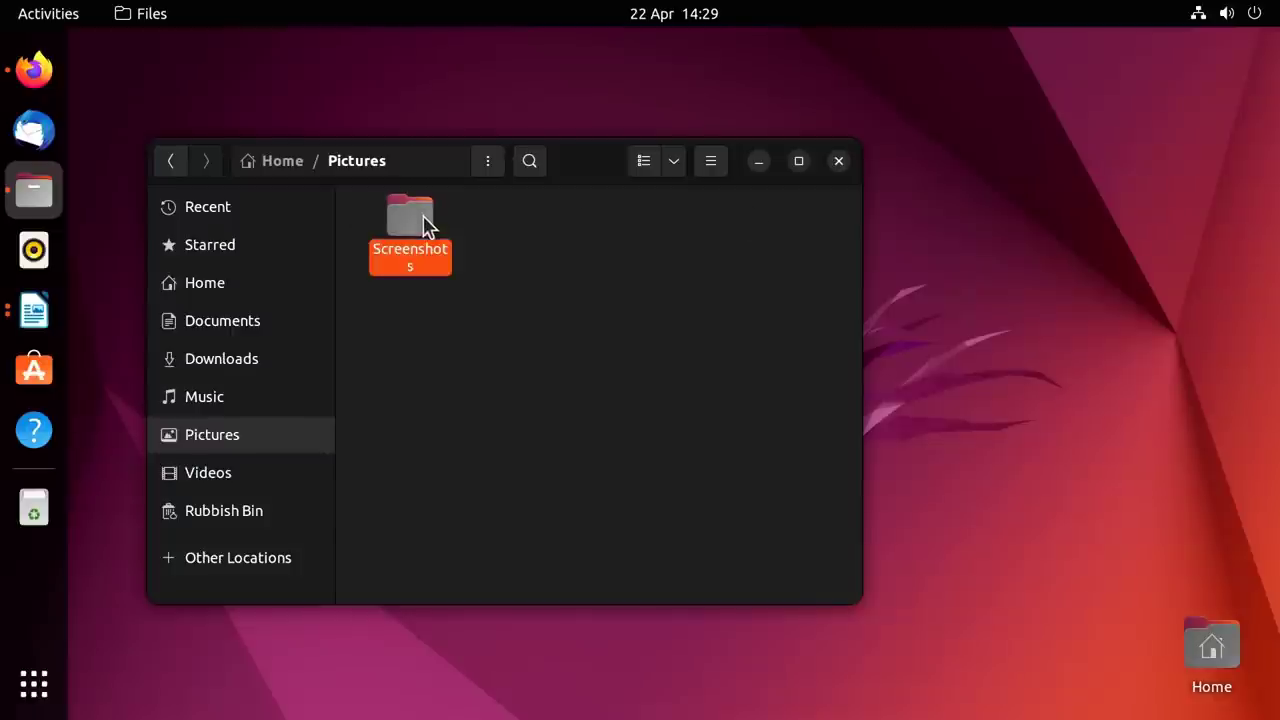
{"action": "double_click", "coordinate": [422, 215]}
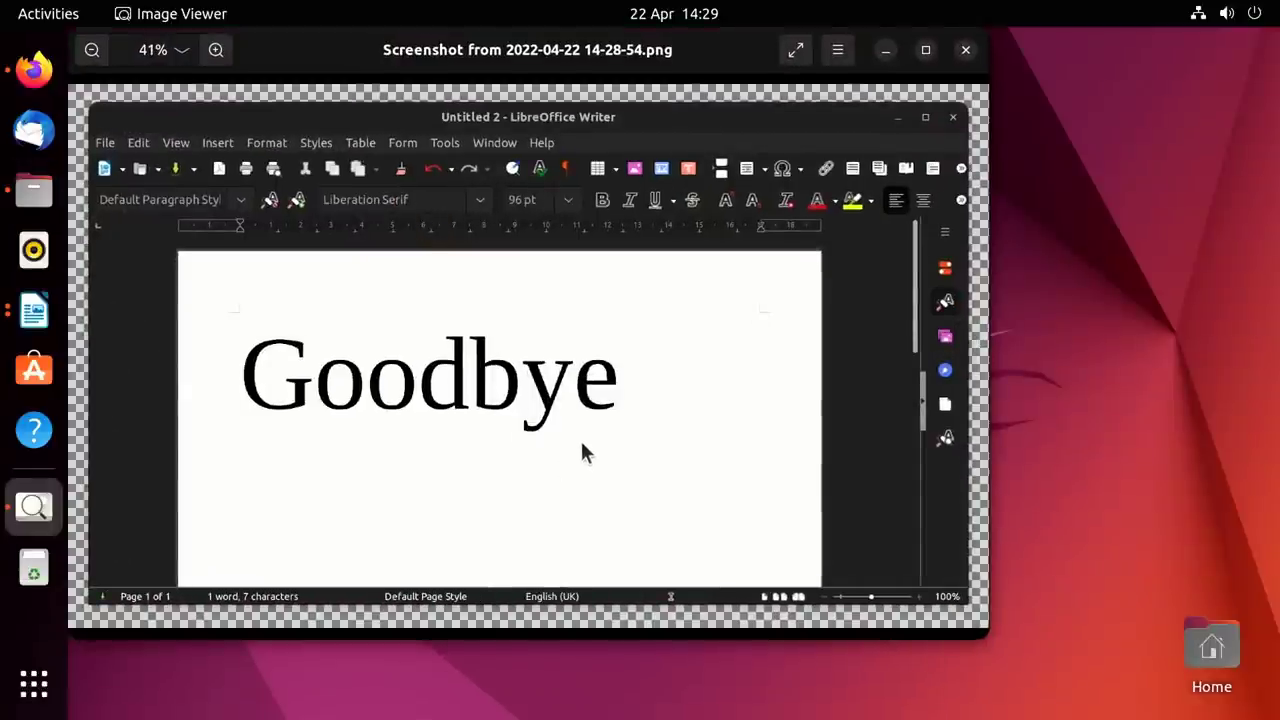
Launch Ubuntu Software, review the Installed and Updates lists, and return to Explore.
{"action": "left_click", "coordinate": [35, 373]}
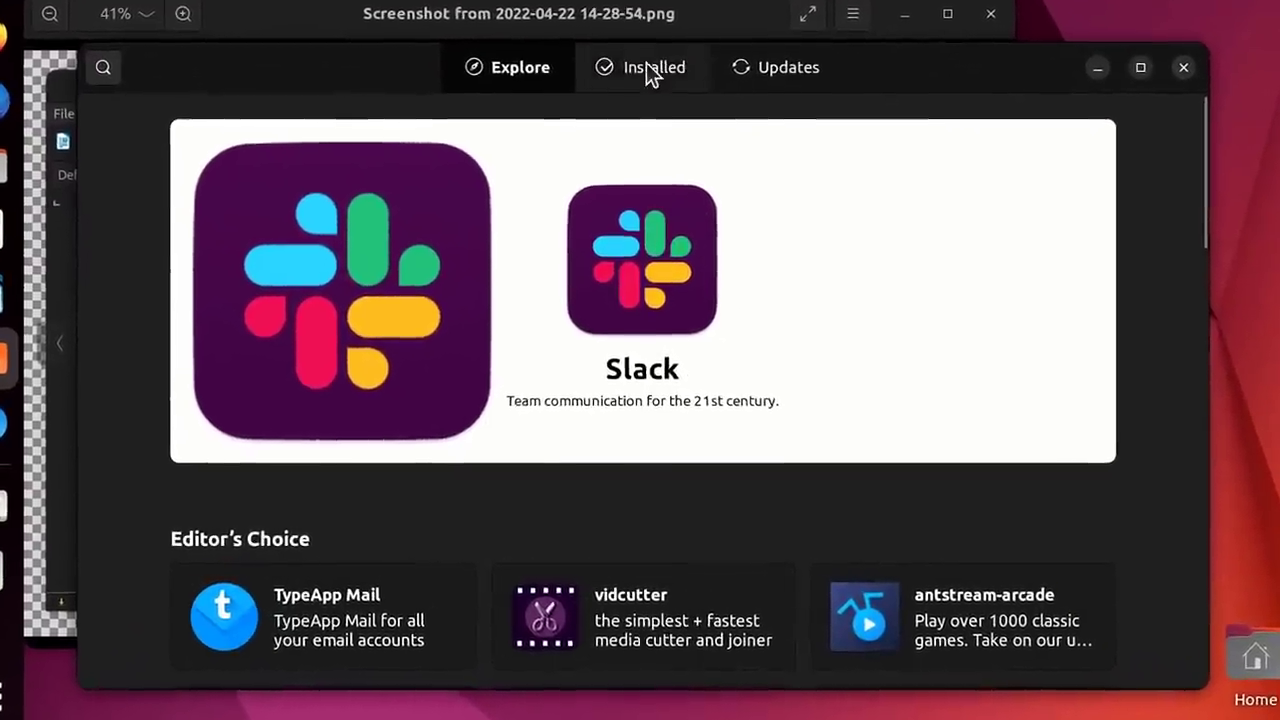
{"action": "left_click", "coordinate": [645, 92]}
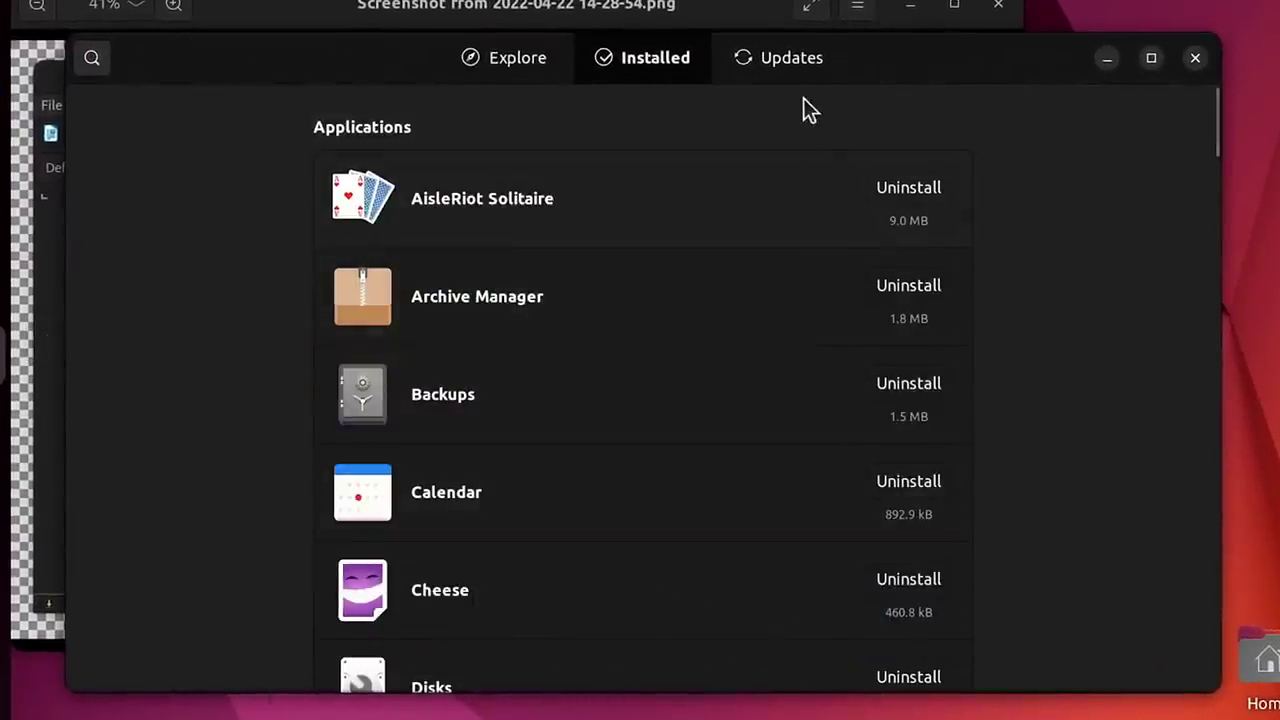
{"action": "left_click", "coordinate": [789, 60]}
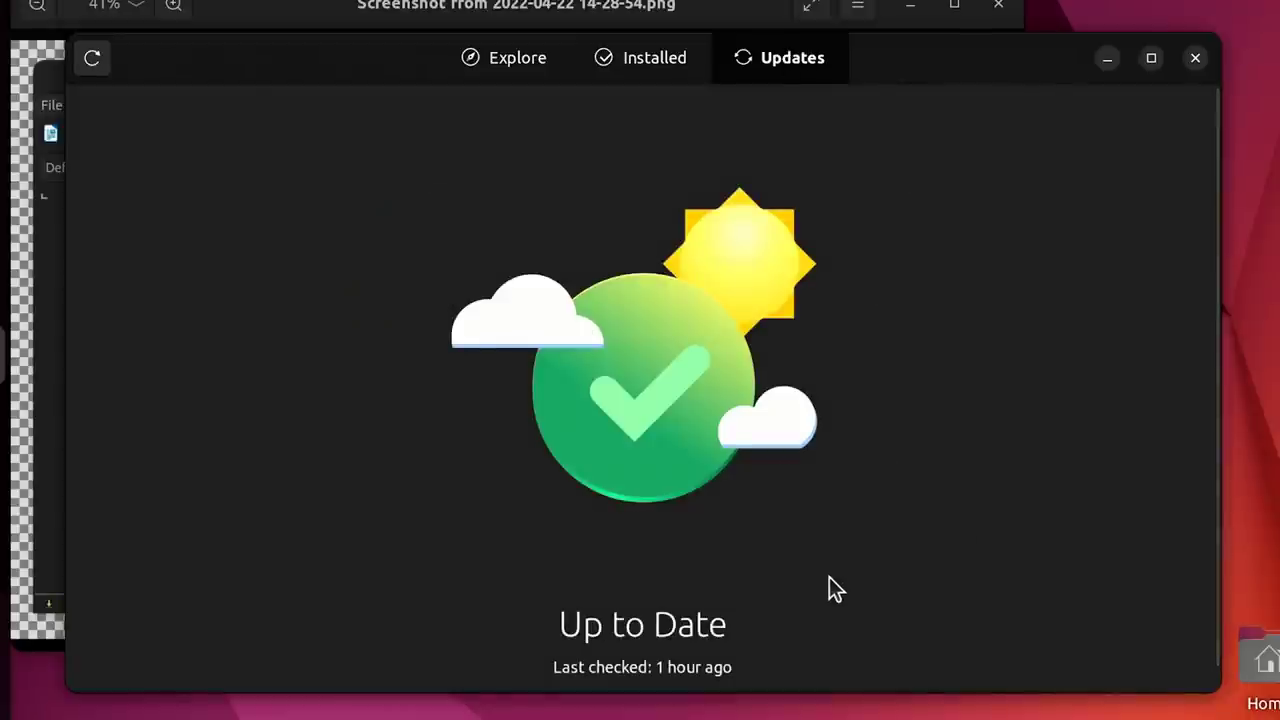
{"action": "left_click", "coordinate": [514, 57]}
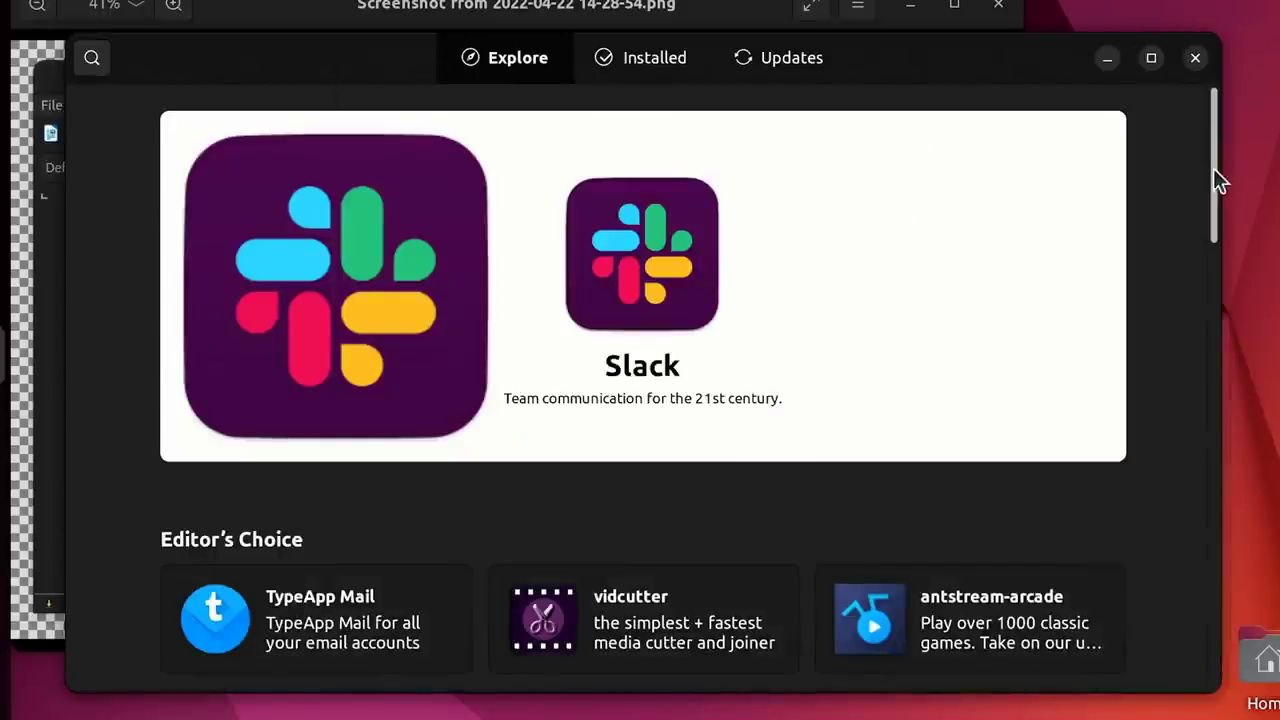
Open the Art and Design category and scroll down to Krita.
{"action": "left_click_drag", "start_coordinate": [1212, 168], "coordinate": [1141, 429]}
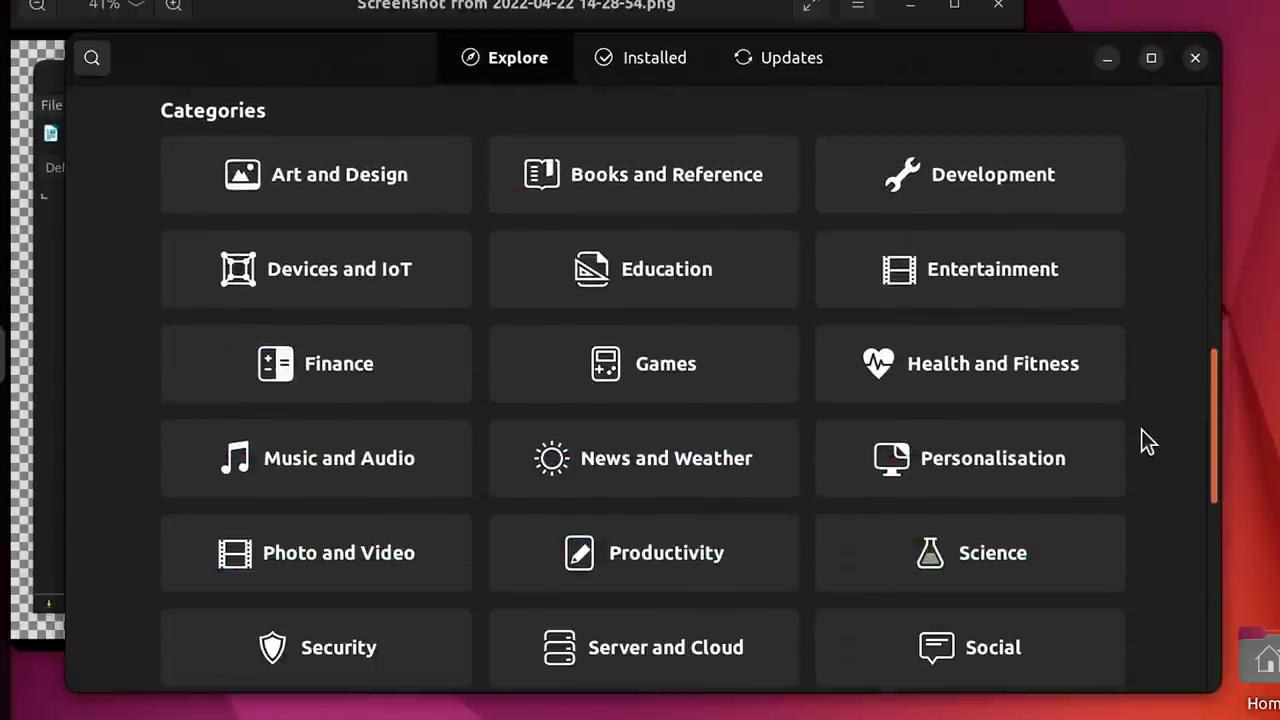
{"action": "left_click", "coordinate": [388, 177]}
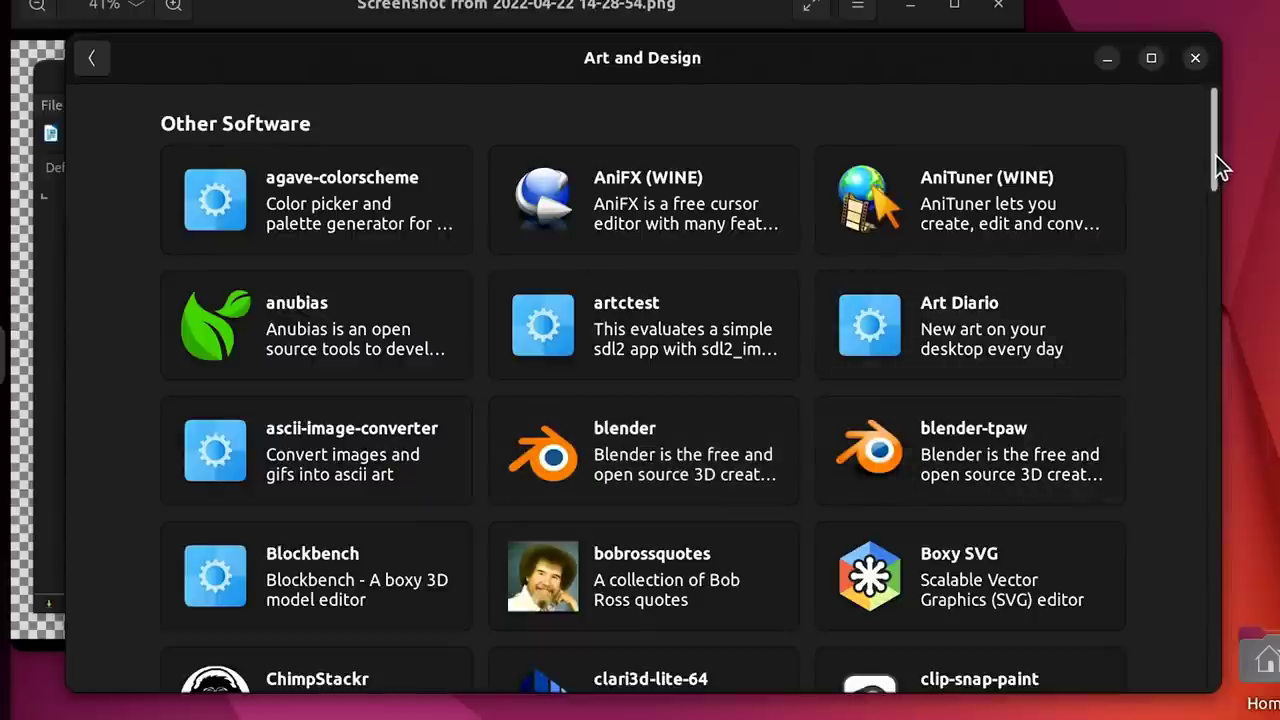
{"action": "left_click_drag", "start_coordinate": [1208, 172], "coordinate": [1173, 388]}
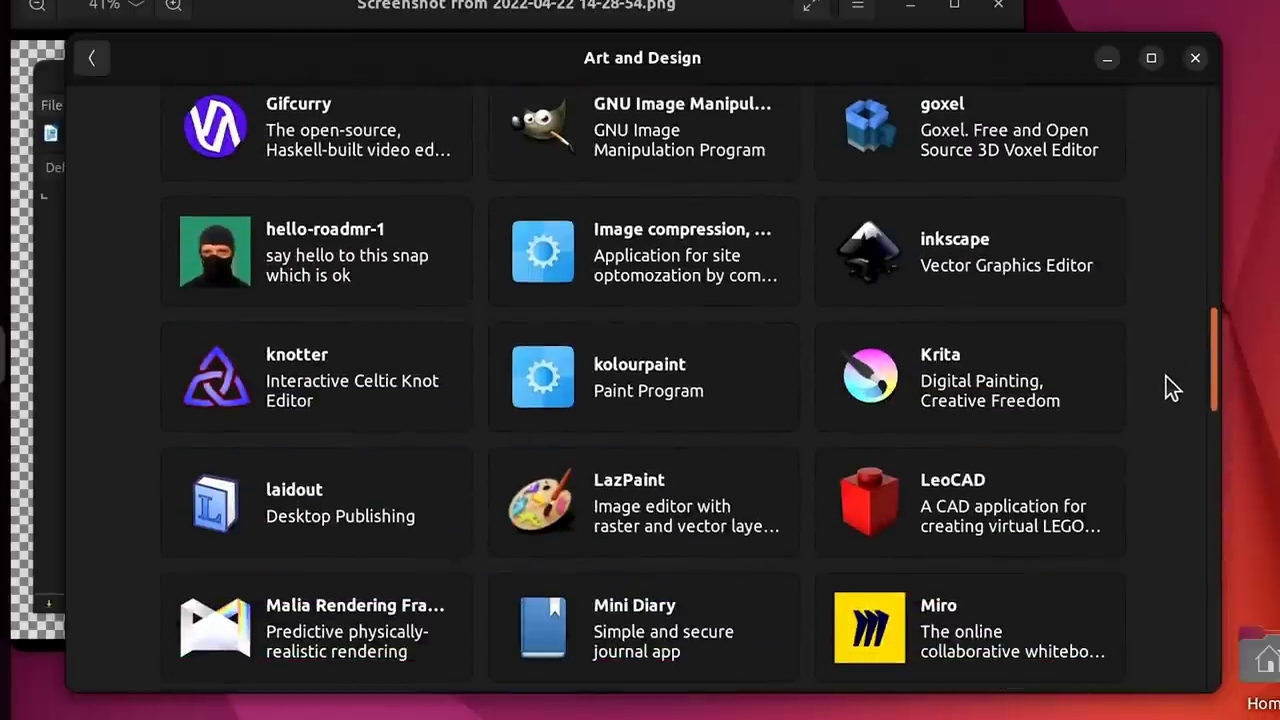
Install Krita from its details page, authorising with the account password.
{"action": "left_click", "coordinate": [889, 349]}
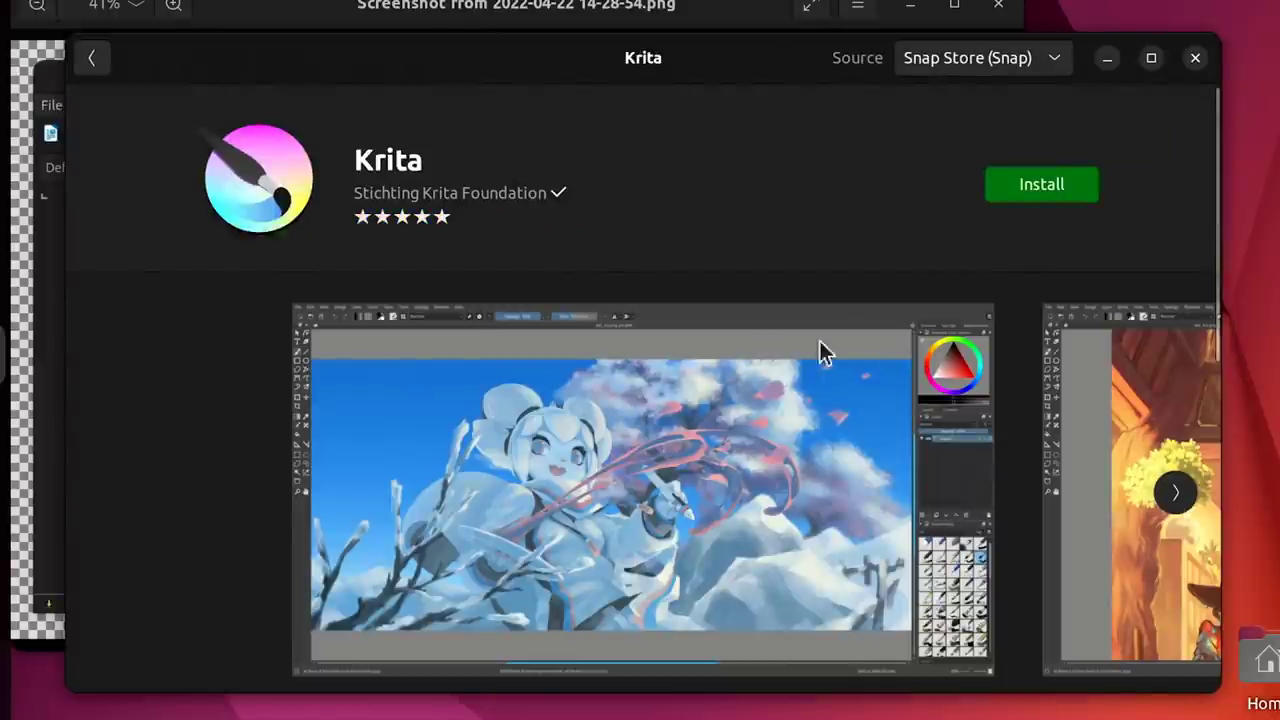
{"action": "left_click", "coordinate": [1040, 186]}
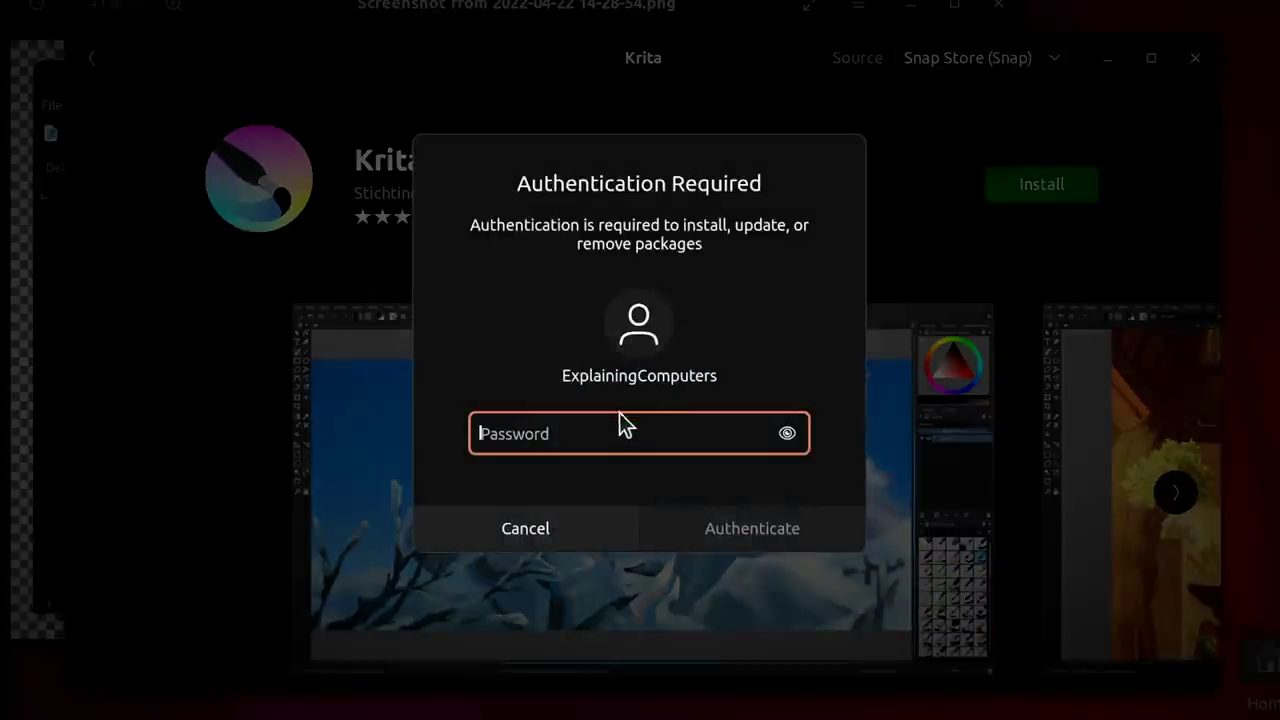
{"action": "type", "text": "•••••••••••"}
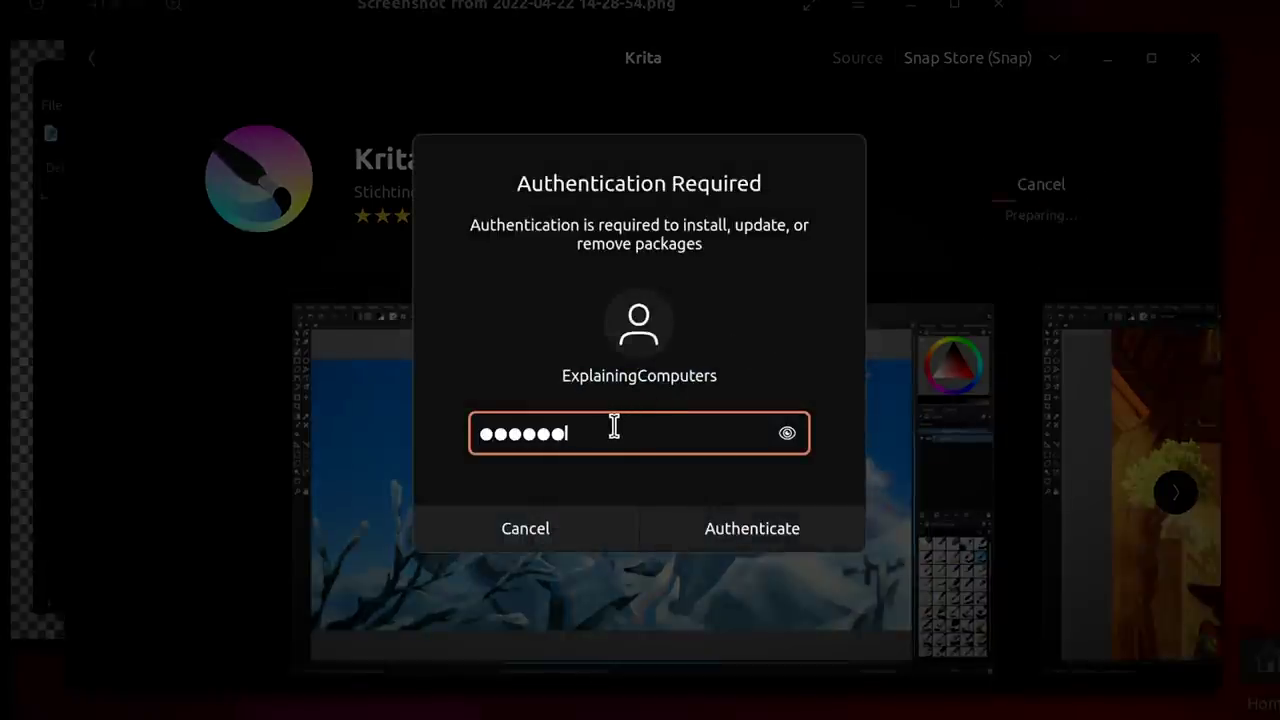
{"action": "key", "text": "Return"}
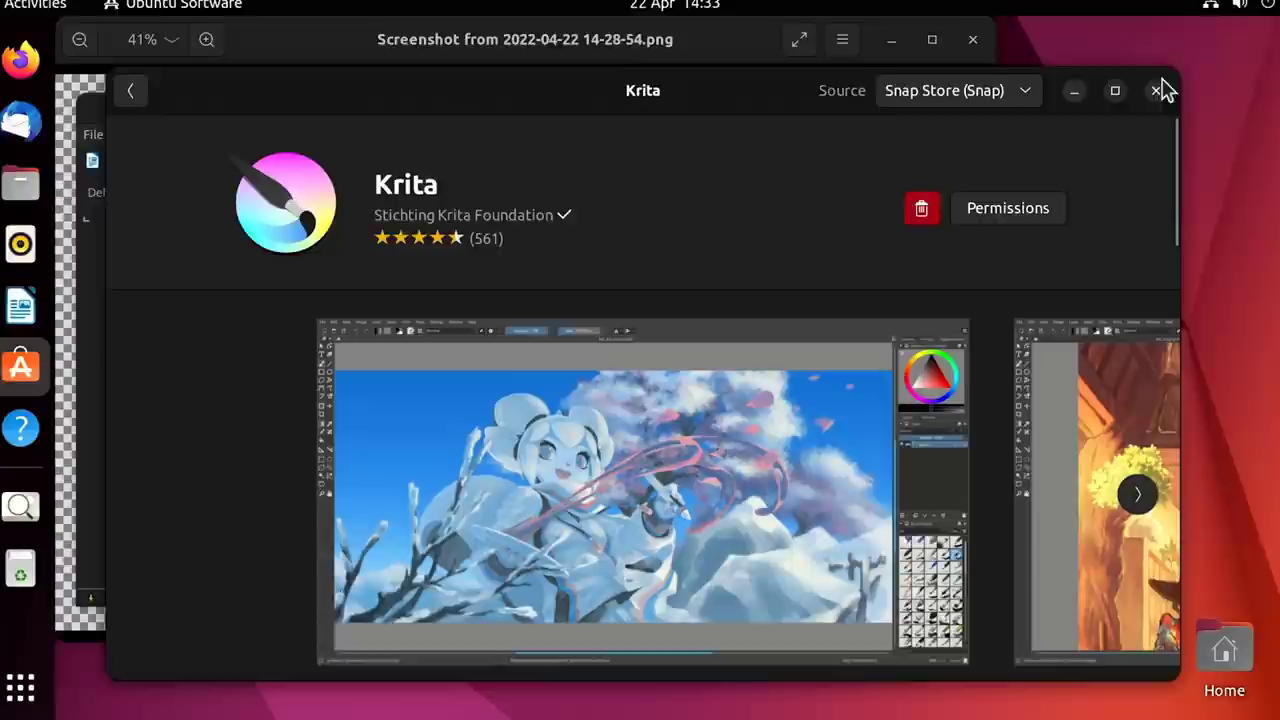
Close the Ubuntu Software, Image Viewer and Files windows.
{"action": "left_click", "coordinate": [1157, 90]}
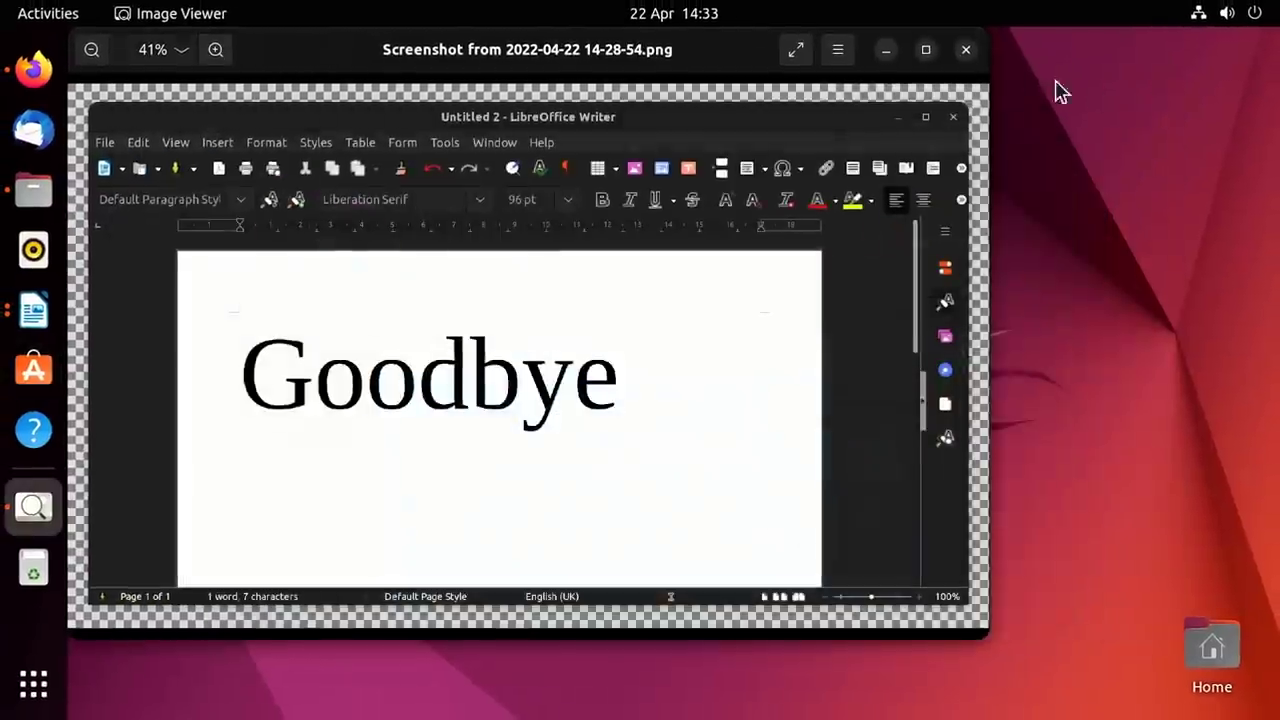
{"action": "left_click", "coordinate": [973, 39]}
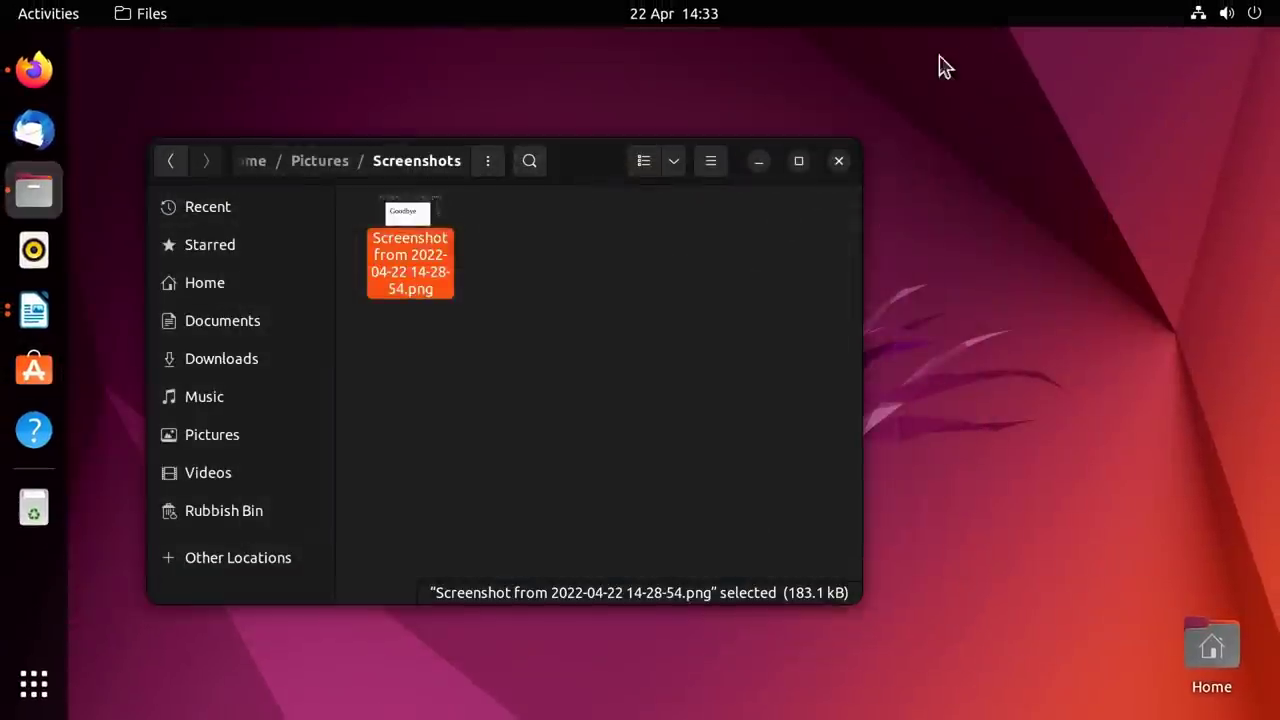
{"action": "left_click", "coordinate": [838, 162]}
Launch Krita from the second page of the application grid.
{"action": "left_click", "coordinate": [33, 684]}
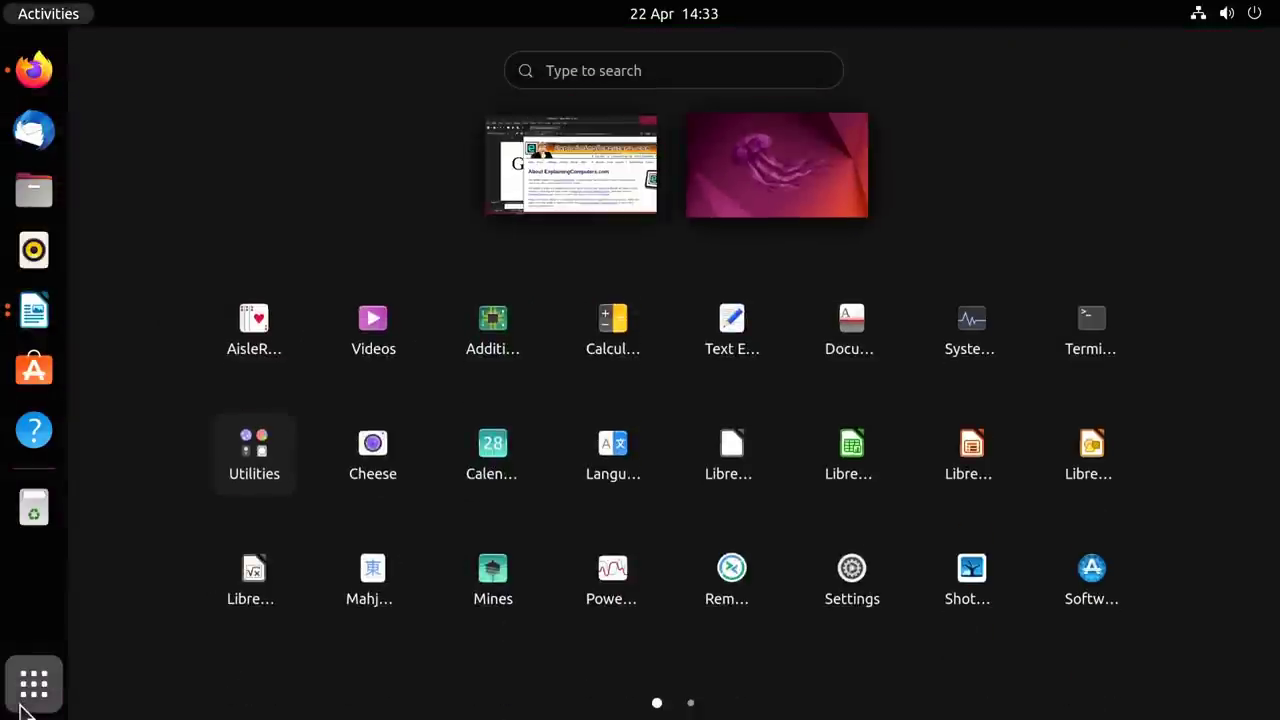
{"action": "left_click", "coordinate": [690, 703]}
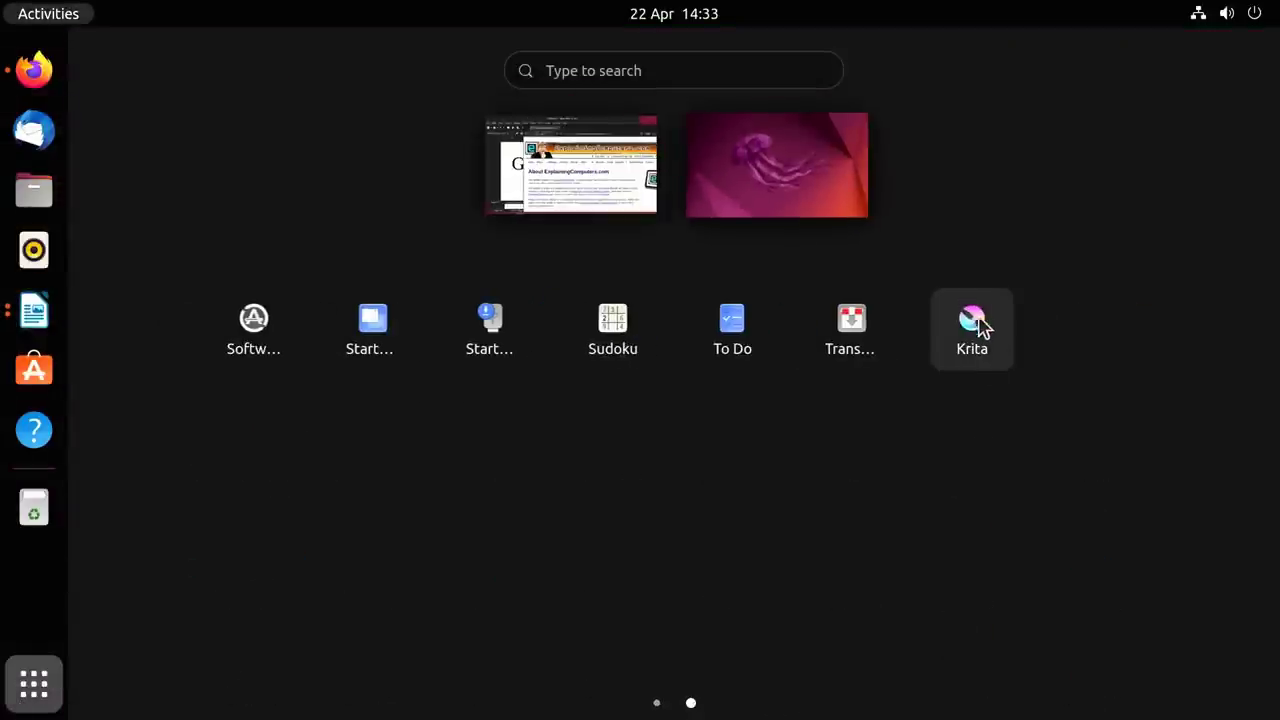
{"action": "left_click", "coordinate": [971, 325]}
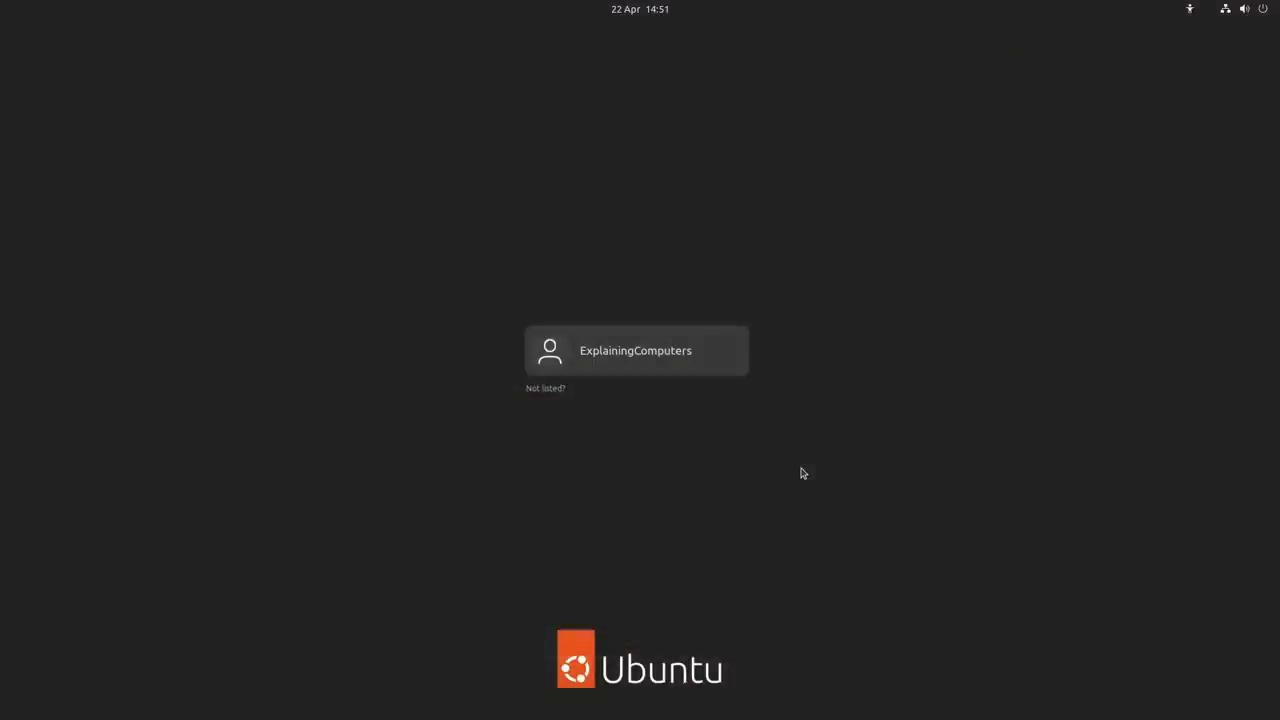
Select the user account and choose the Ubuntu on Xorg session from the gear menu.
{"action": "left_click", "coordinate": [674, 369]}
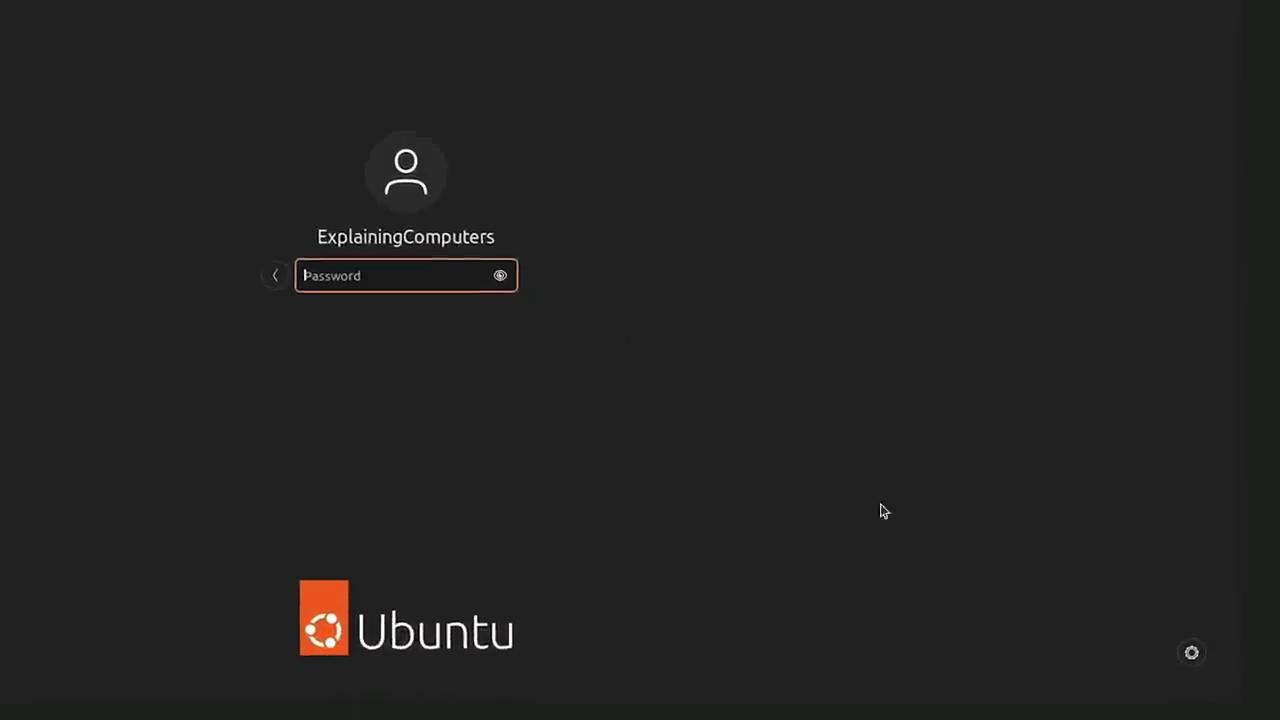
{"action": "left_click", "coordinate": [1191, 652]}
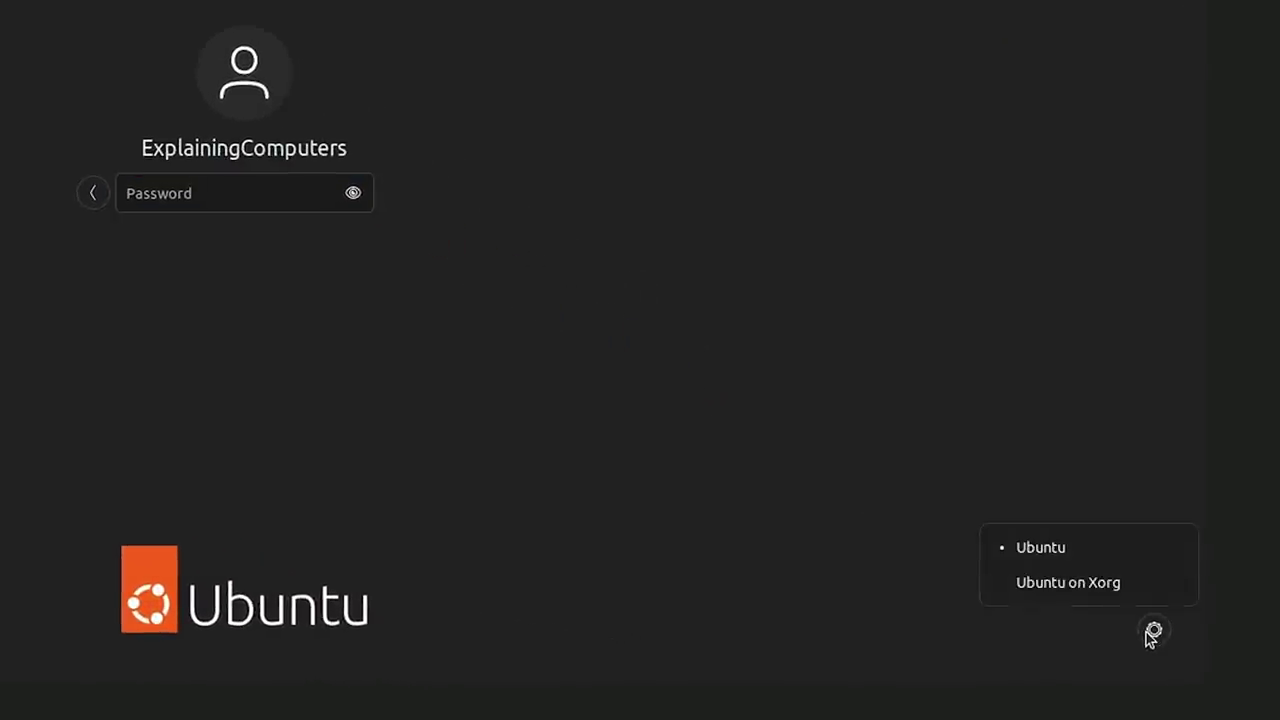
{"action": "left_click", "coordinate": [1107, 588]}
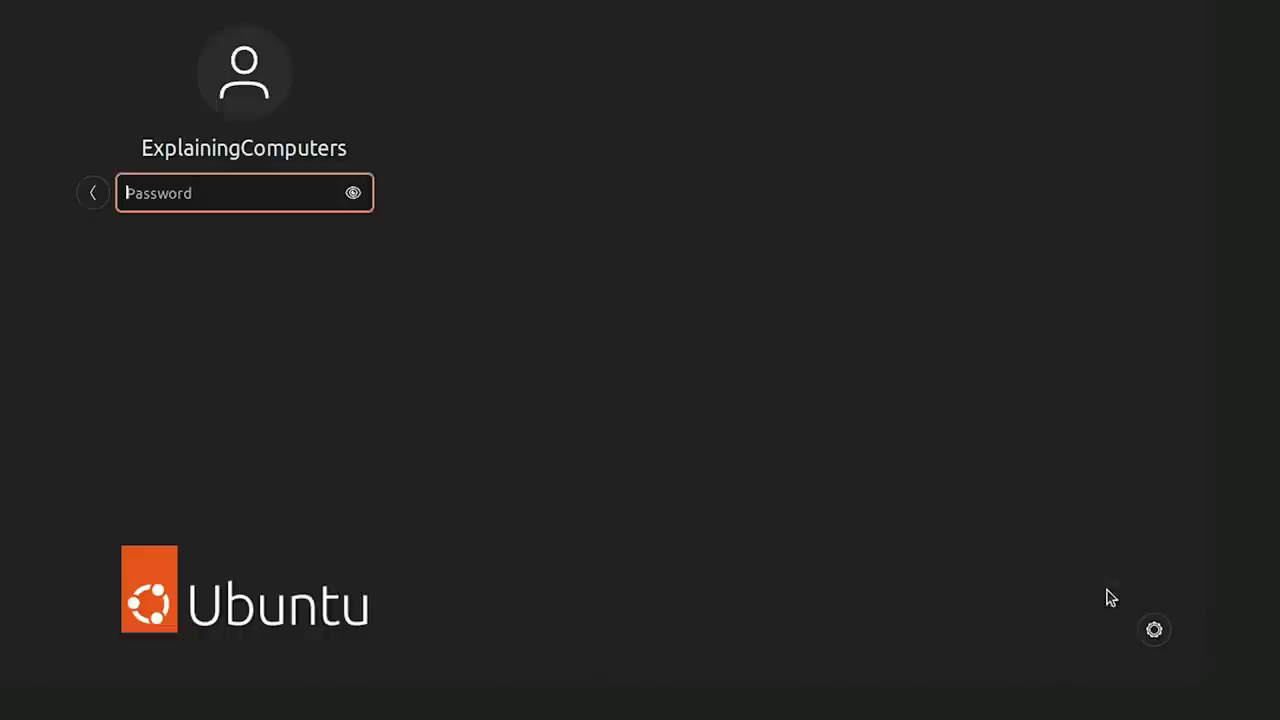